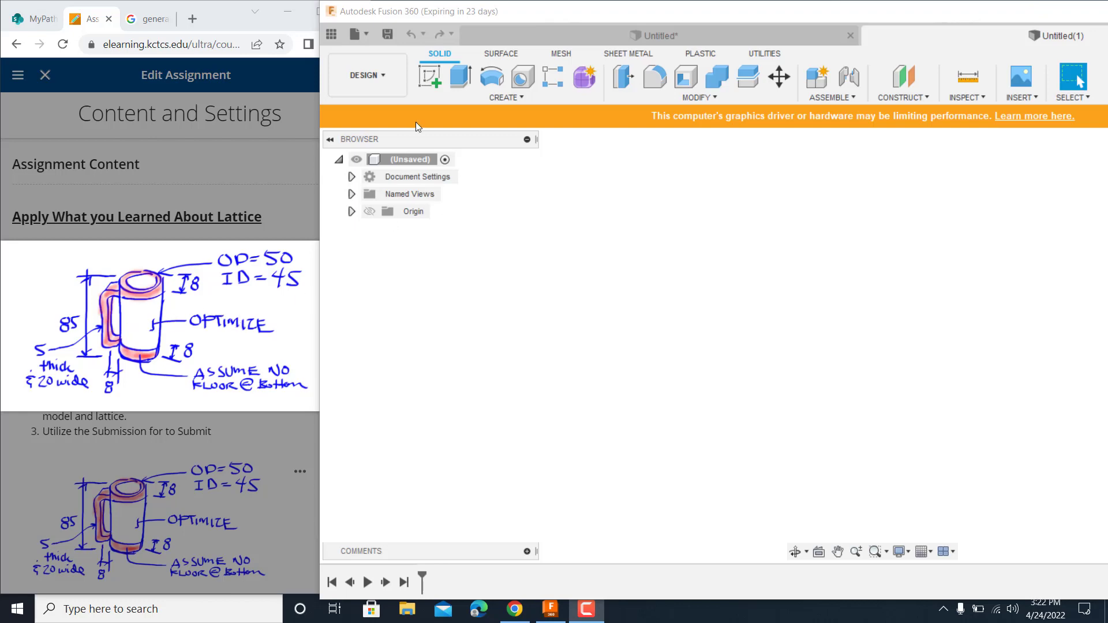
- Start a sketch on the vertical origin plane and draw a 50 mm diameter circle centred on the origin
{"action": "left_click", "coordinate": [429, 76]}
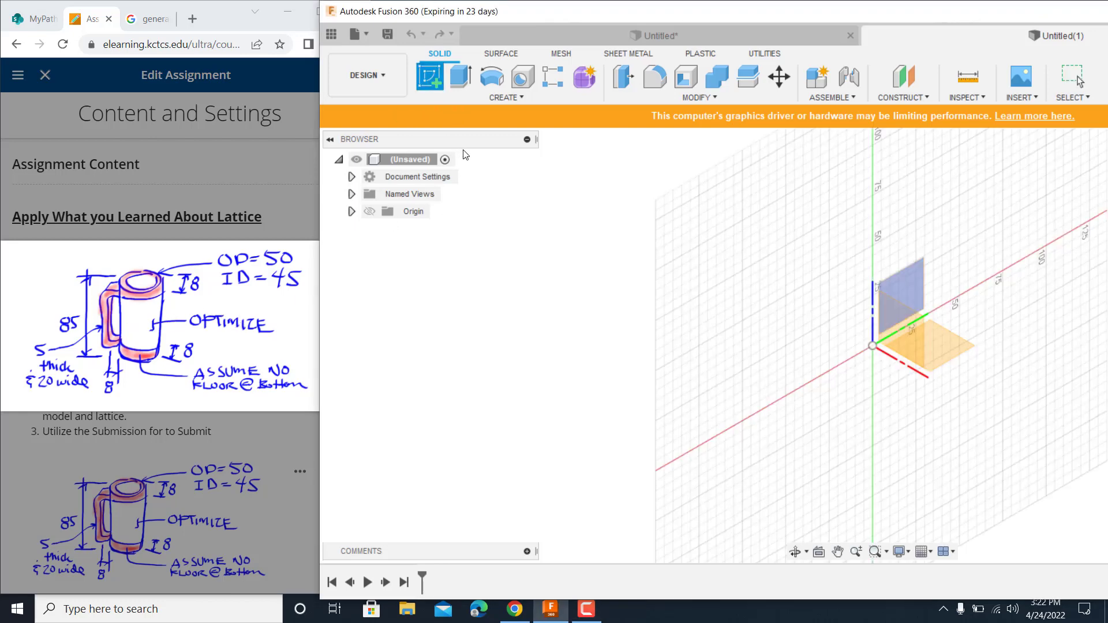
{"action": "left_click", "coordinate": [906, 306]}
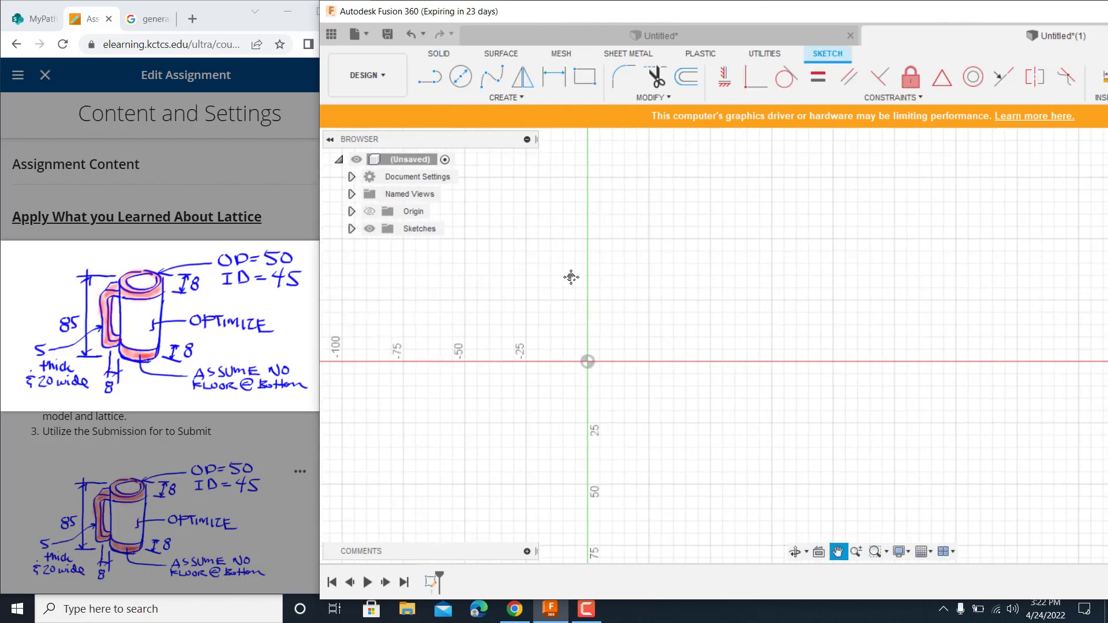
{"action": "middle_click_drag", "start_coordinate": [571, 277], "coordinate": [540, 270]}
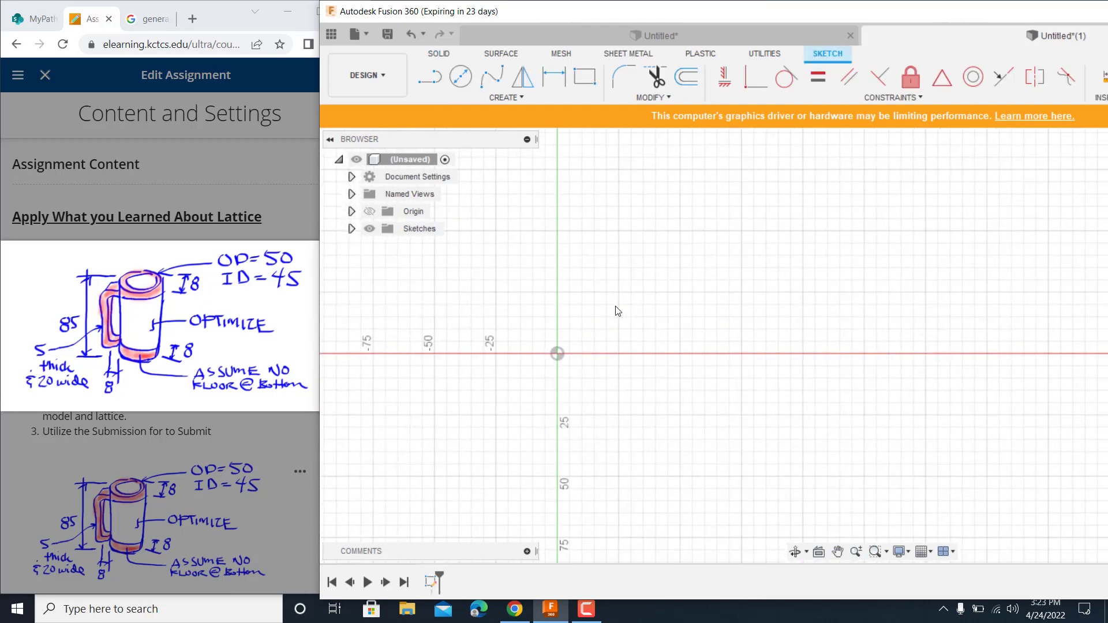
{"action": "key", "text": "c"}
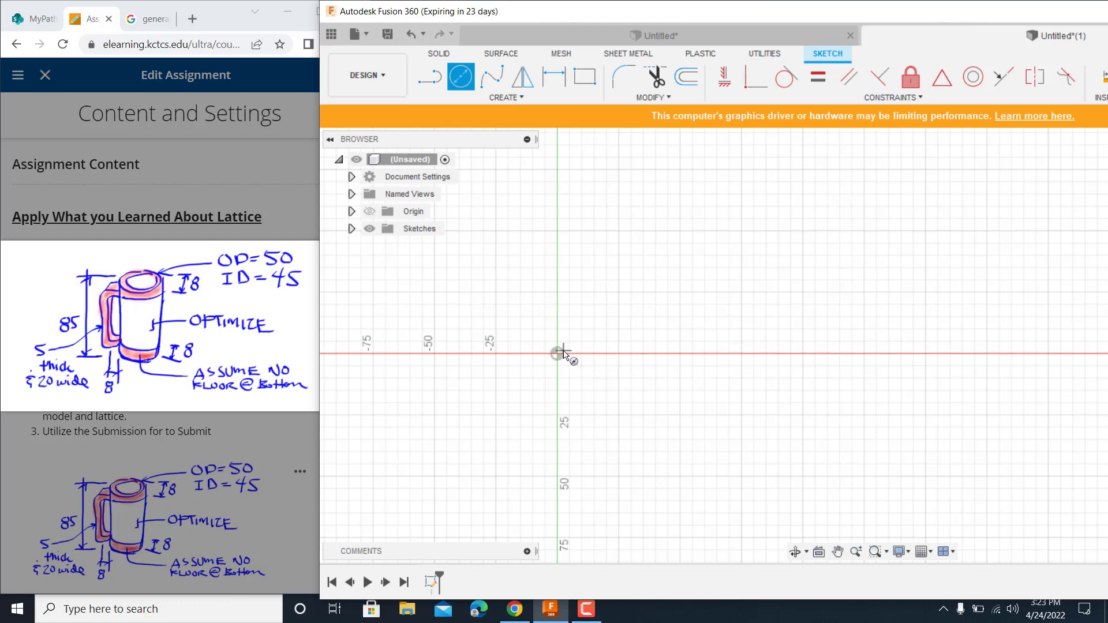
{"action": "left_click", "coordinate": [557, 354]}
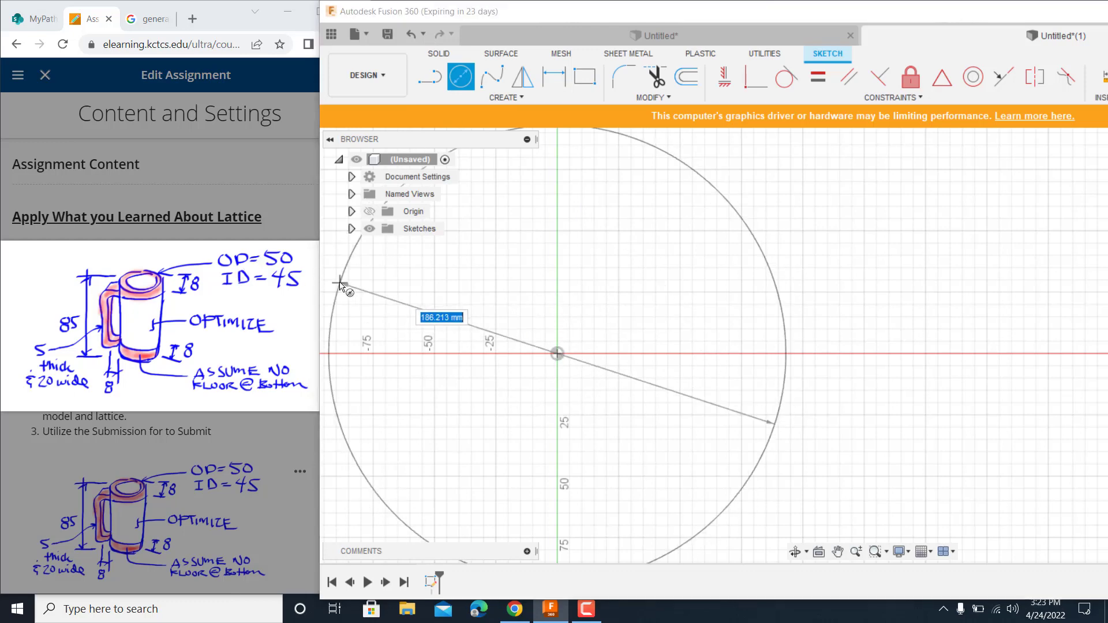
{"action": "type", "text": "50"}
{"action": "key", "text": "Return"}
{"action": "key", "text": "Escape"}
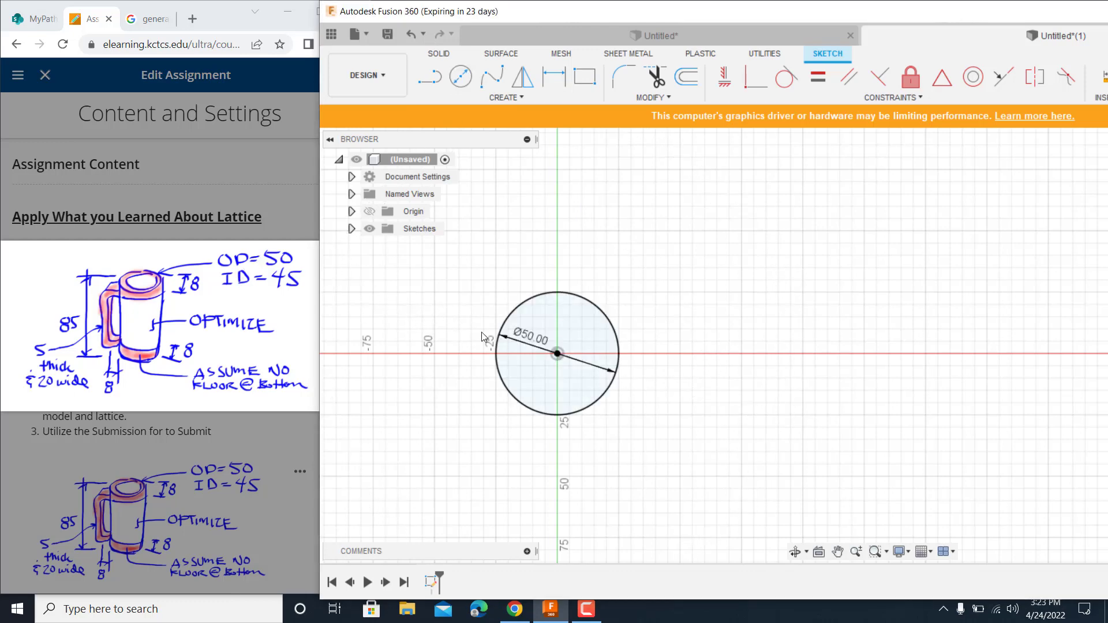
- Add a concentric 45 mm diameter circle centred on the origin for the mug's inner wall
{"action": "key", "text": "c"}
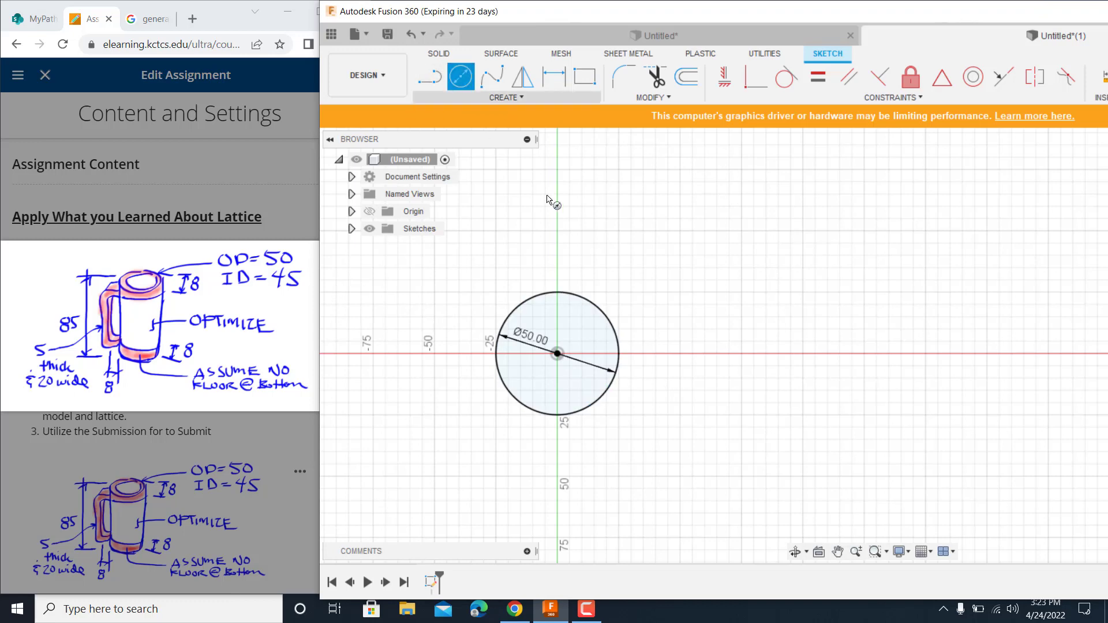
{"action": "left_click", "coordinate": [557, 354]}
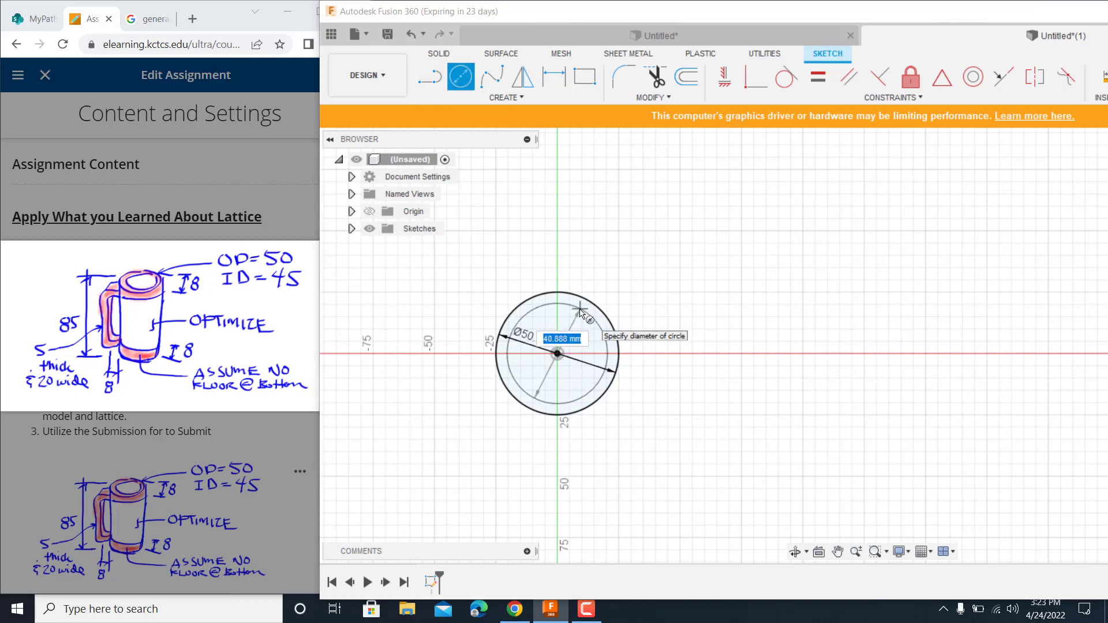
{"action": "key", "text": "BackSpace"}
{"action": "type", "text": "45"}
{"action": "key", "text": "Return"}
{"action": "key", "text": "Escape"}
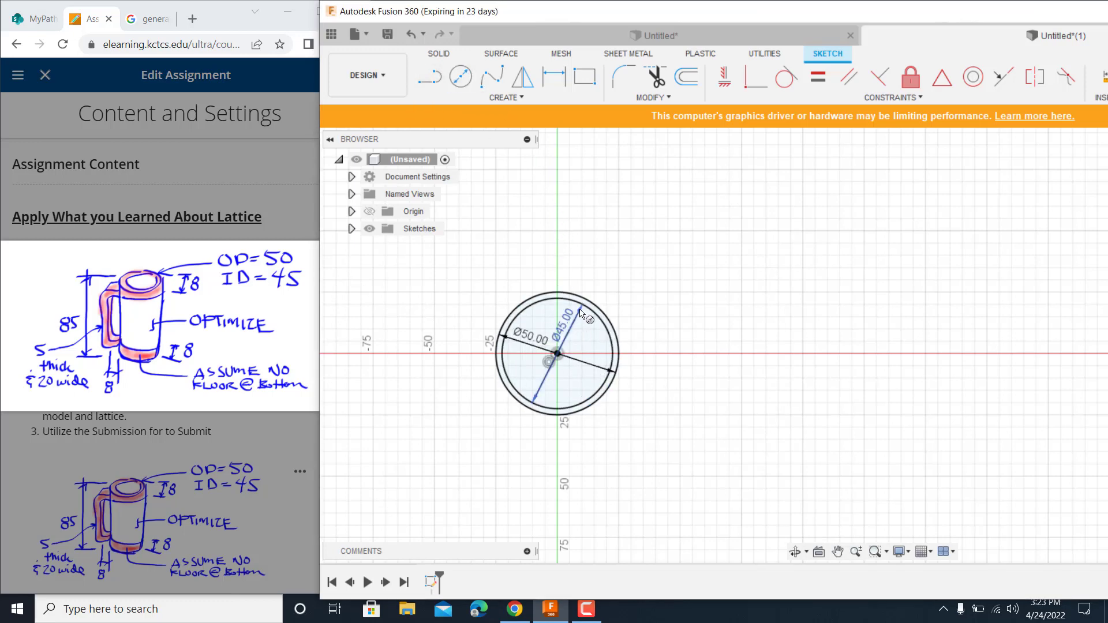
- Finish the sketch and extrude the ring between the two circles as a new body
{"action": "middle_click_drag", "start_coordinate": [704, 365], "coordinate": [732, 294], "text": "shift"}
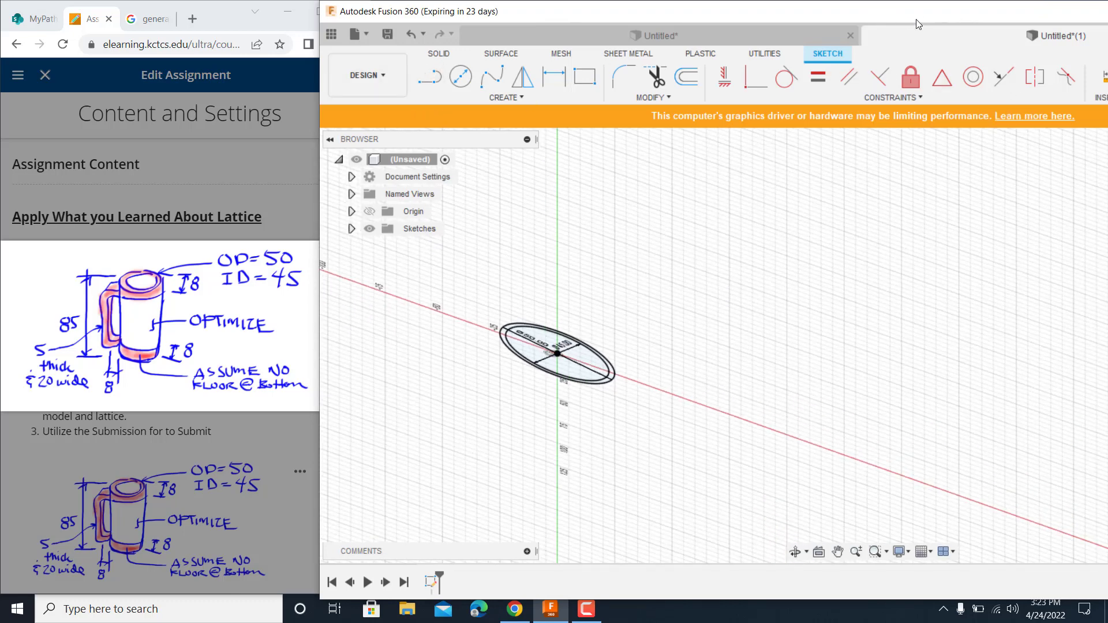
{"action": "mouse_move", "coordinate": [918, 15]}
{"action": "left_mouse_down"}
{"action": "mouse_move", "coordinate": [612, 20]}
{"action": "mouse_move", "coordinate": [980, 20]}
{"action": "left_mouse_up"}
{"action": "left_click", "coordinate": [979, 90]}
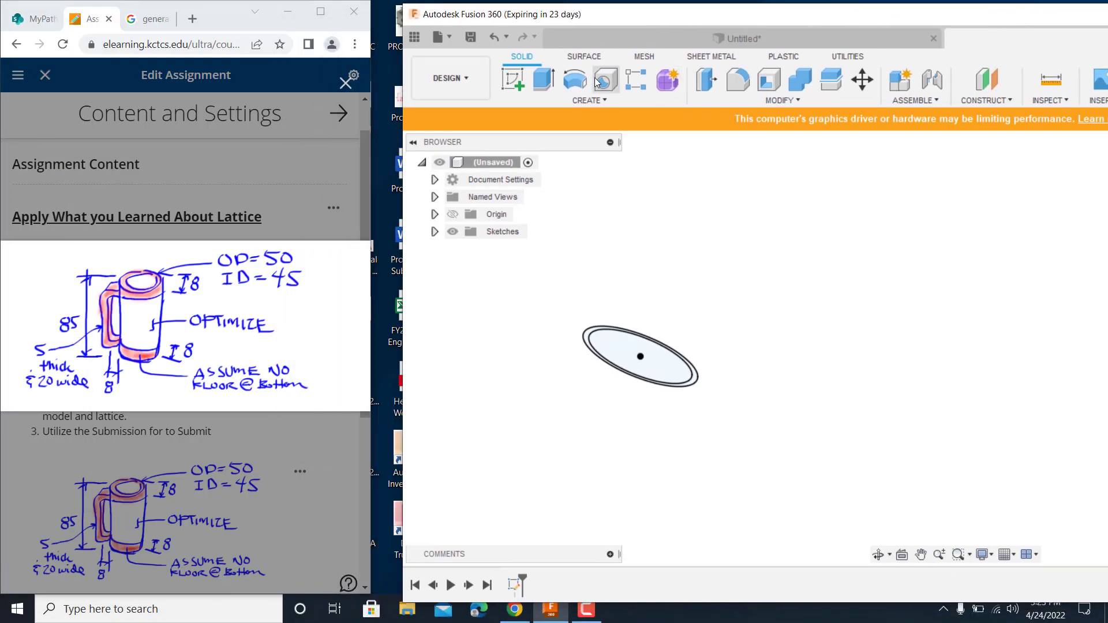
{"action": "left_click", "coordinate": [546, 80]}
{"action": "left_click", "coordinate": [588, 337]}
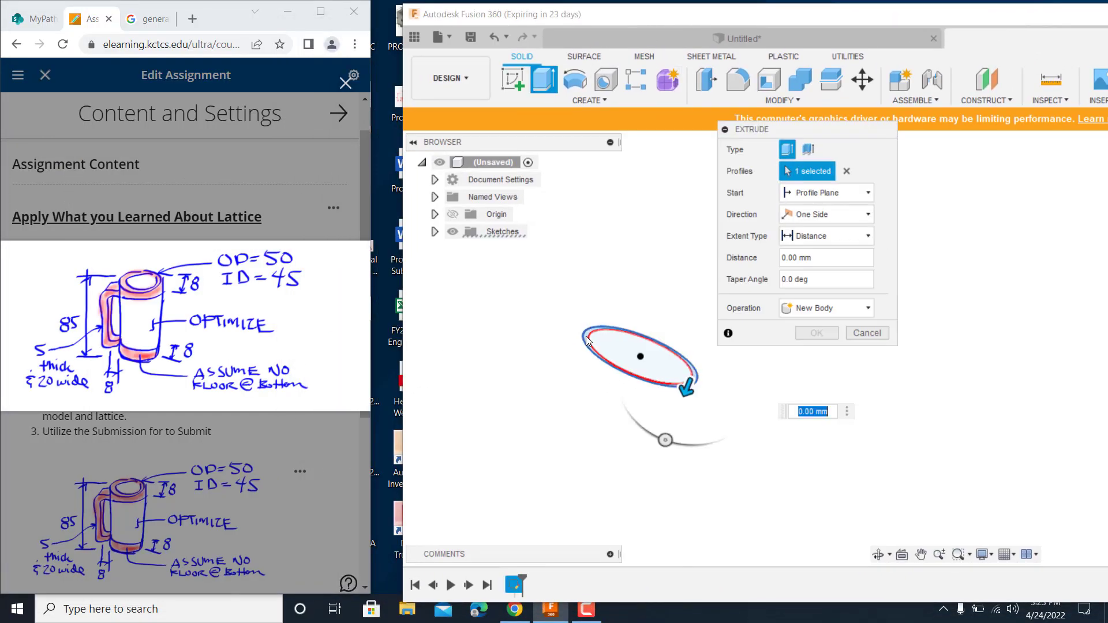
{"action": "left_click_drag", "start_coordinate": [686, 390], "coordinate": [679, 419]}
{"action": "key", "text": "Return"}
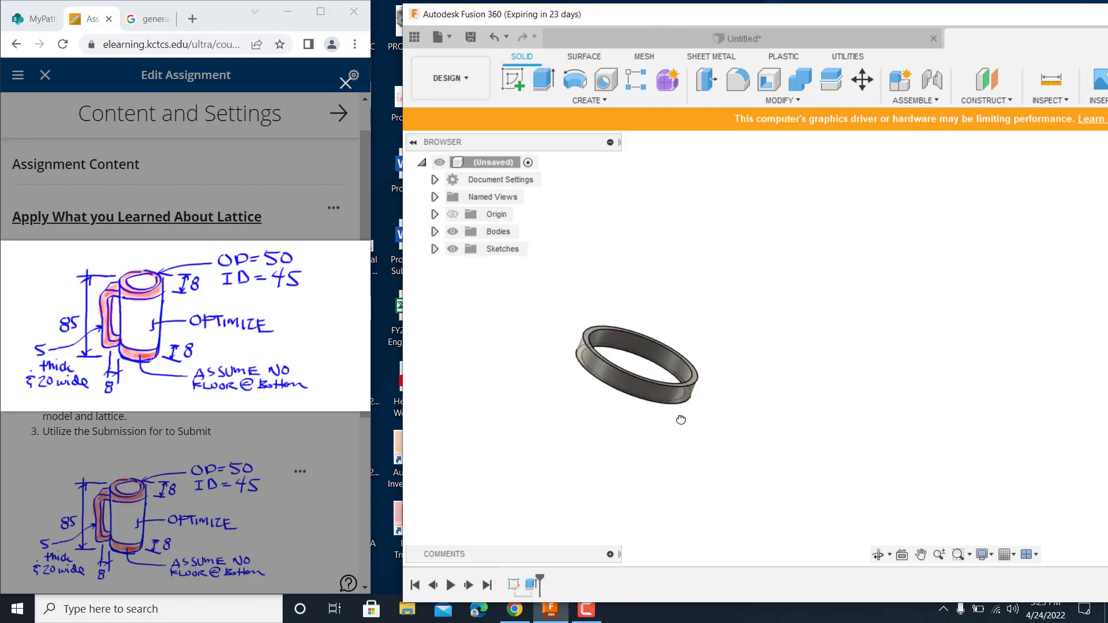
- Create an offset construction plane at -85 mm from the ring's flat end face
{"action": "middle_click_drag", "start_coordinate": [671, 429], "coordinate": [804, 349]}
{"action": "middle_click_drag", "start_coordinate": [810, 263], "coordinate": [760, 409]}
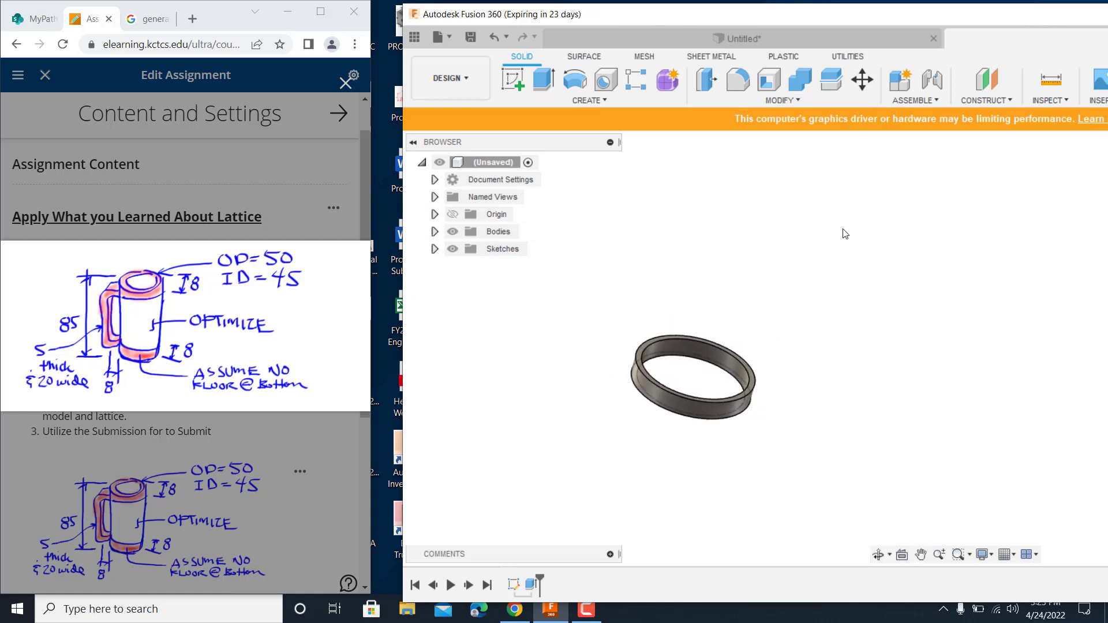
{"action": "left_click", "coordinate": [984, 101]}
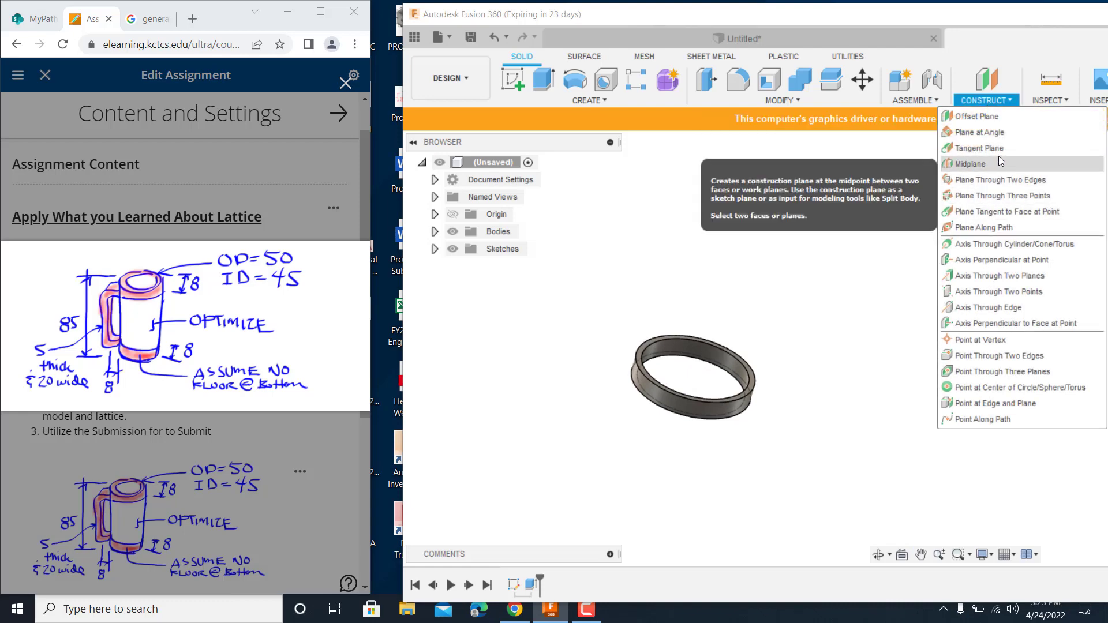
{"action": "left_click", "coordinate": [977, 116]}
{"action": "scroll", "coordinate": [663, 358], "scroll_direction": "up", "scroll_amount": 3}
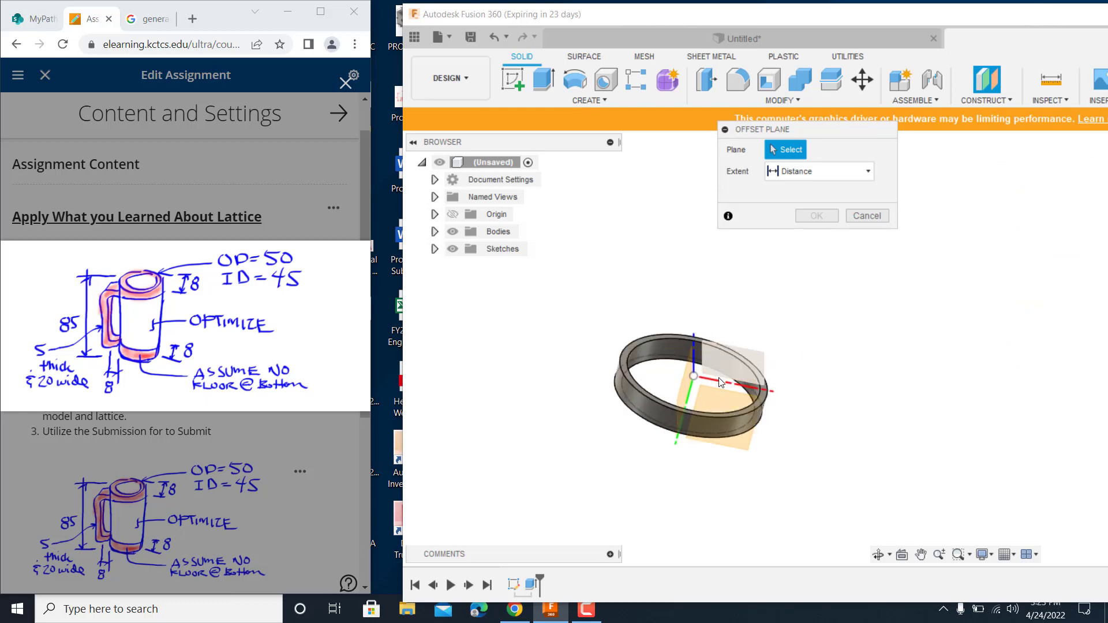
{"action": "left_click", "coordinate": [611, 343]}
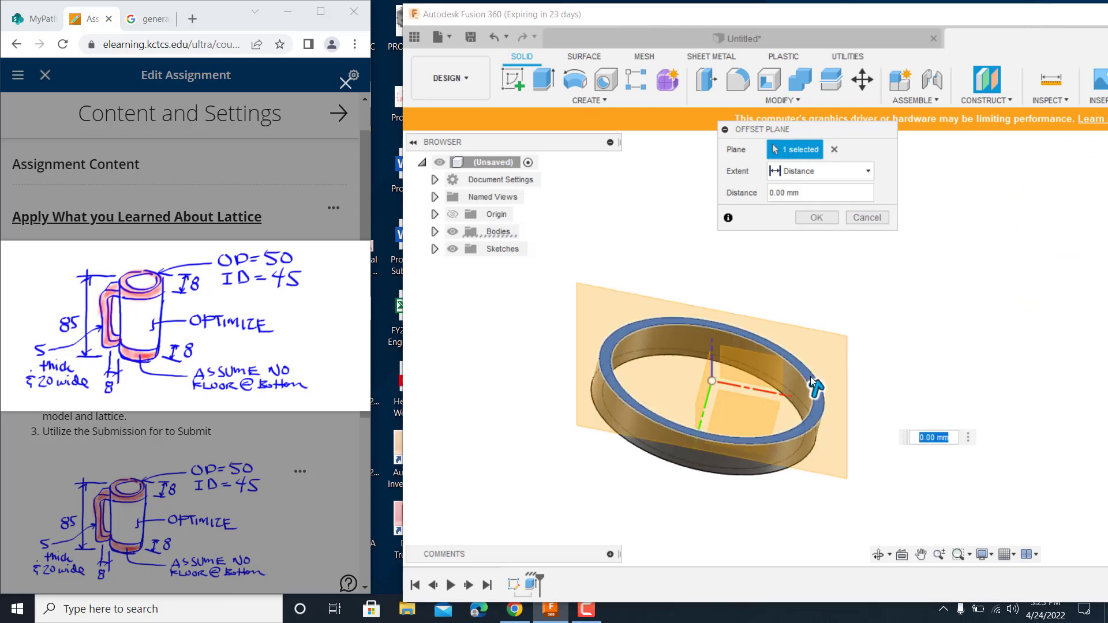
{"action": "left_click_drag", "start_coordinate": [818, 387], "coordinate": [775, 488]}
{"action": "middle_click_drag", "start_coordinate": [916, 383], "coordinate": [932, 183]}
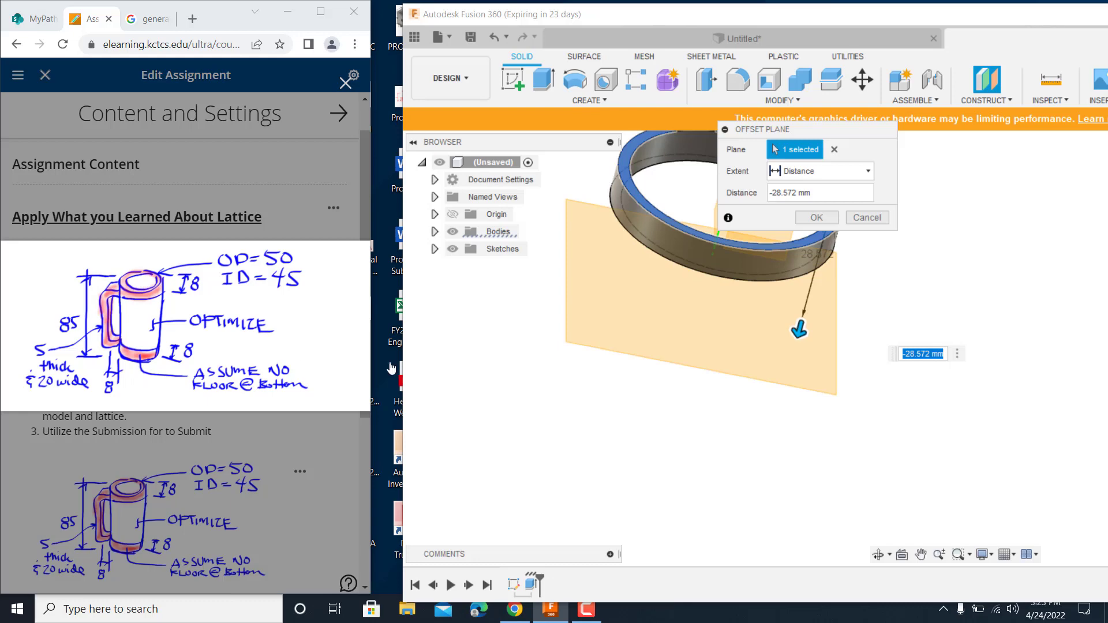
{"action": "type", "text": "-85"}
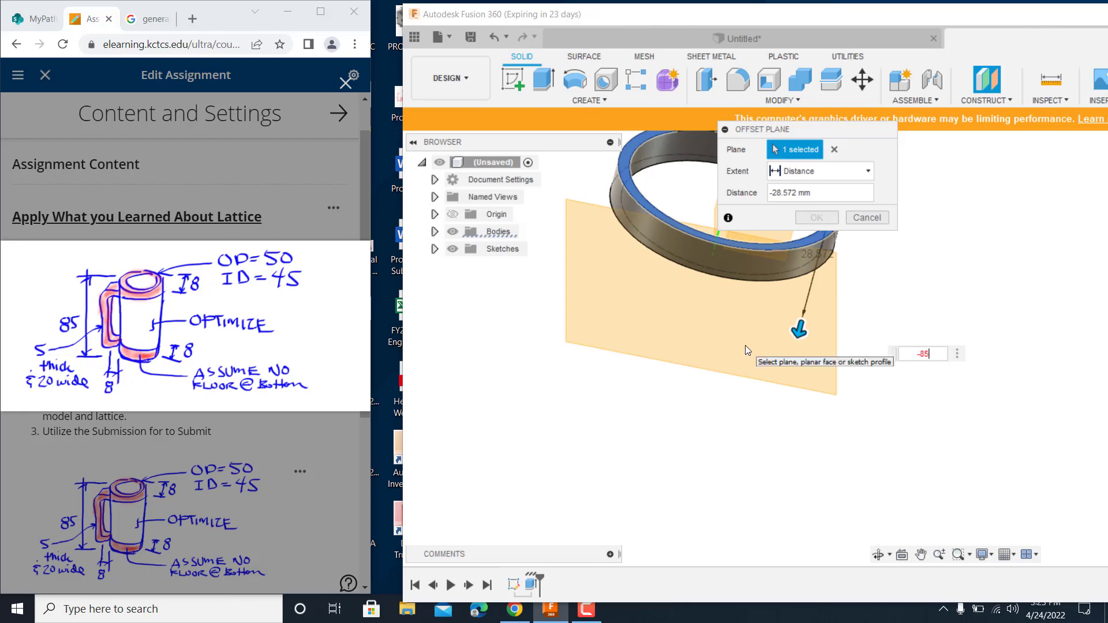
{"action": "key", "text": "Return"}
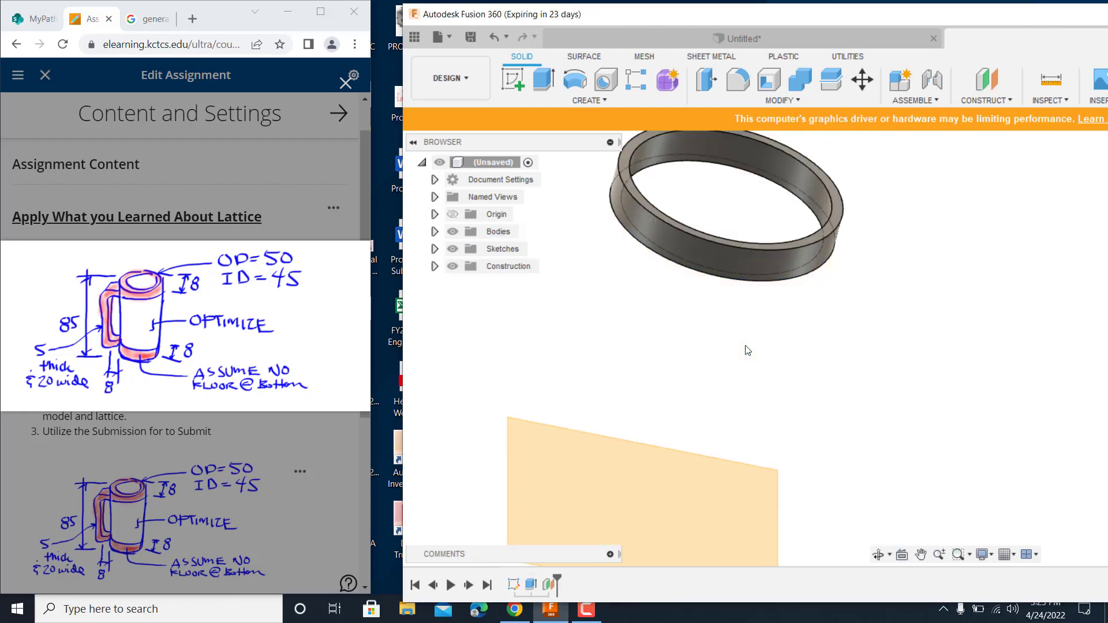
- Start a sketch on the offset plane and project the ring's flat end face into it with the projection link on
{"action": "middle_click_drag", "start_coordinate": [893, 394], "coordinate": [923, 248], "text": "shift"}
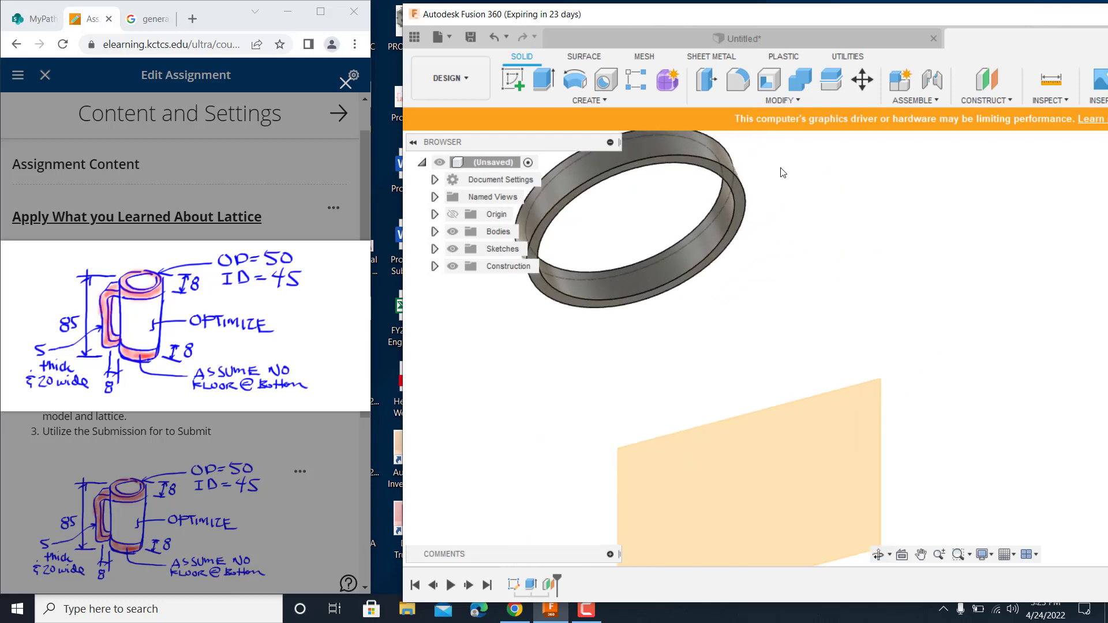
{"action": "left_click", "coordinate": [520, 76]}
{"action": "left_click", "coordinate": [731, 420]}
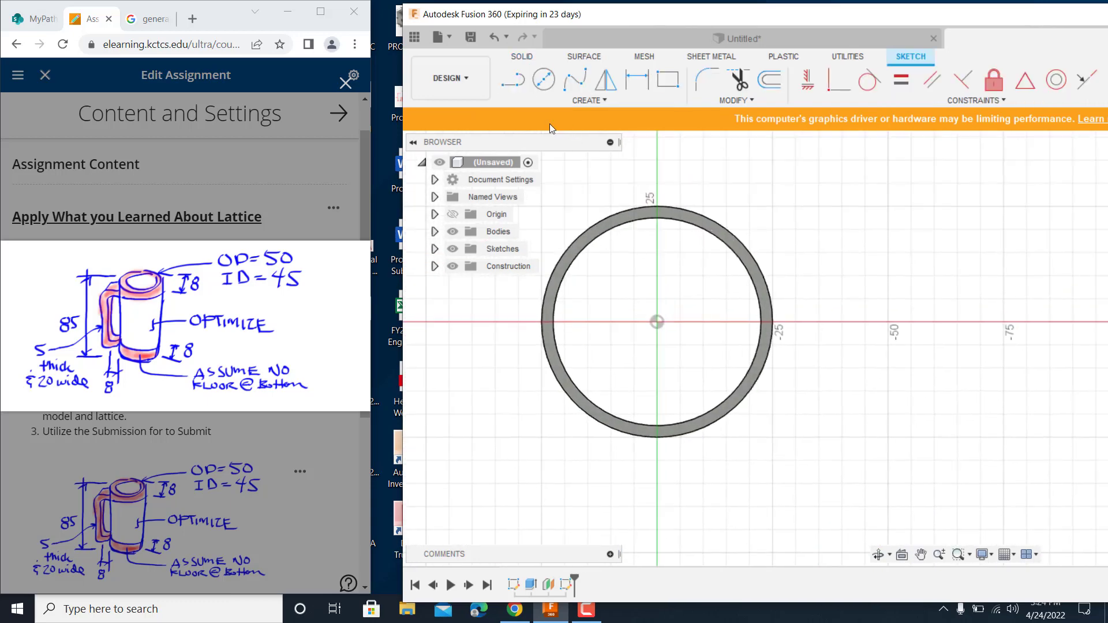
{"action": "left_click", "coordinate": [581, 100]}
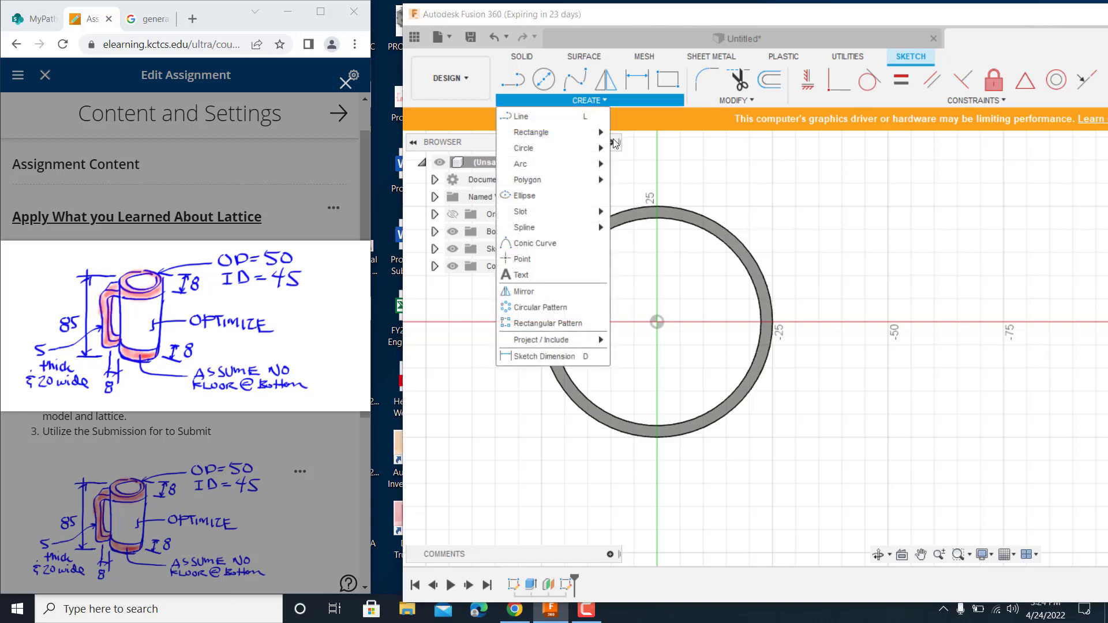
{"action": "mouse_move", "coordinate": [575, 341]}
{"action": "left_click", "coordinate": [630, 338]}
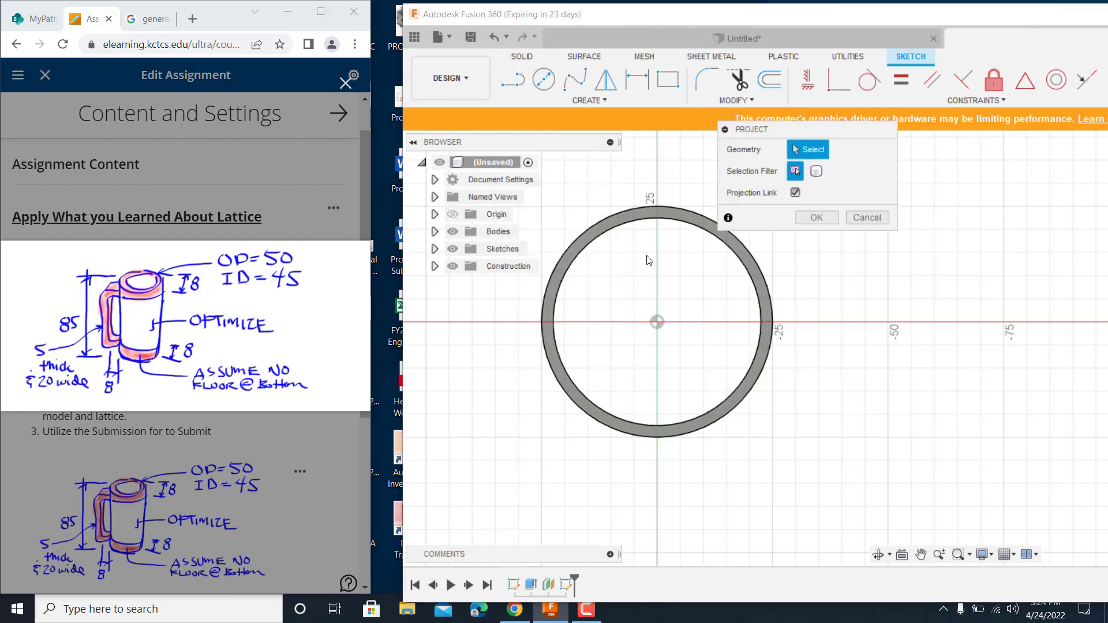
{"action": "left_click", "coordinate": [656, 211]}
{"action": "middle_click_drag", "start_coordinate": [798, 294], "coordinate": [750, 345], "text": "shift"}
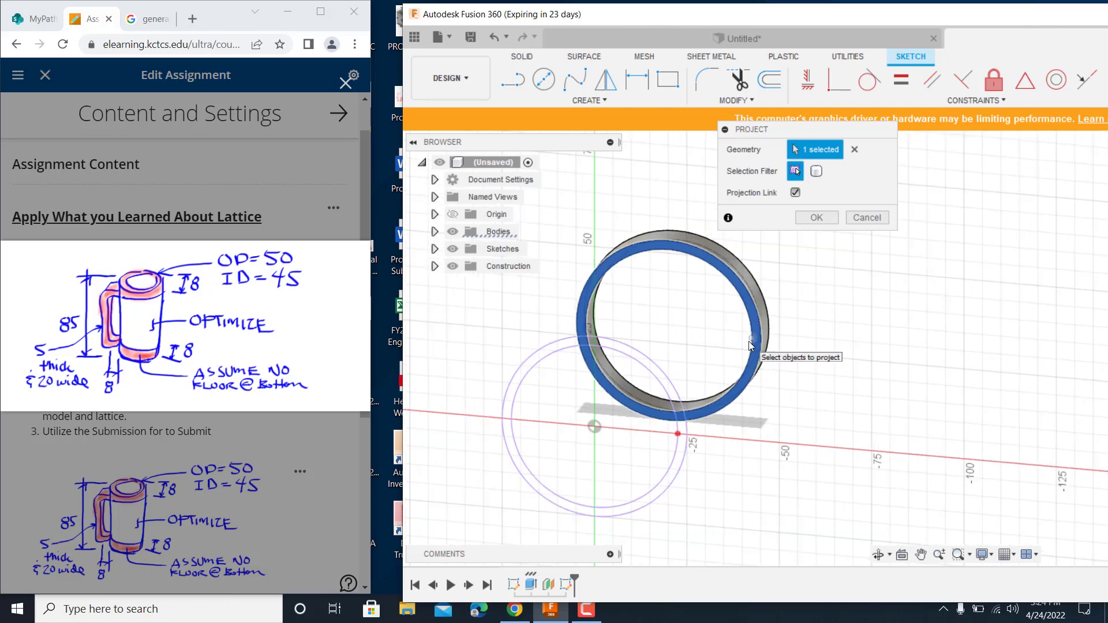
{"action": "left_click", "coordinate": [831, 218]}
{"action": "mouse_move", "coordinate": [842, 330]}
{"action": "middle_mouse_down", "text": "shift"}
{"action": "mouse_move", "coordinate": [854, 310]}
{"action": "mouse_move", "coordinate": [911, 323]}
{"action": "mouse_move", "coordinate": [877, 277]}
{"action": "middle_mouse_up", "text": "shift"}
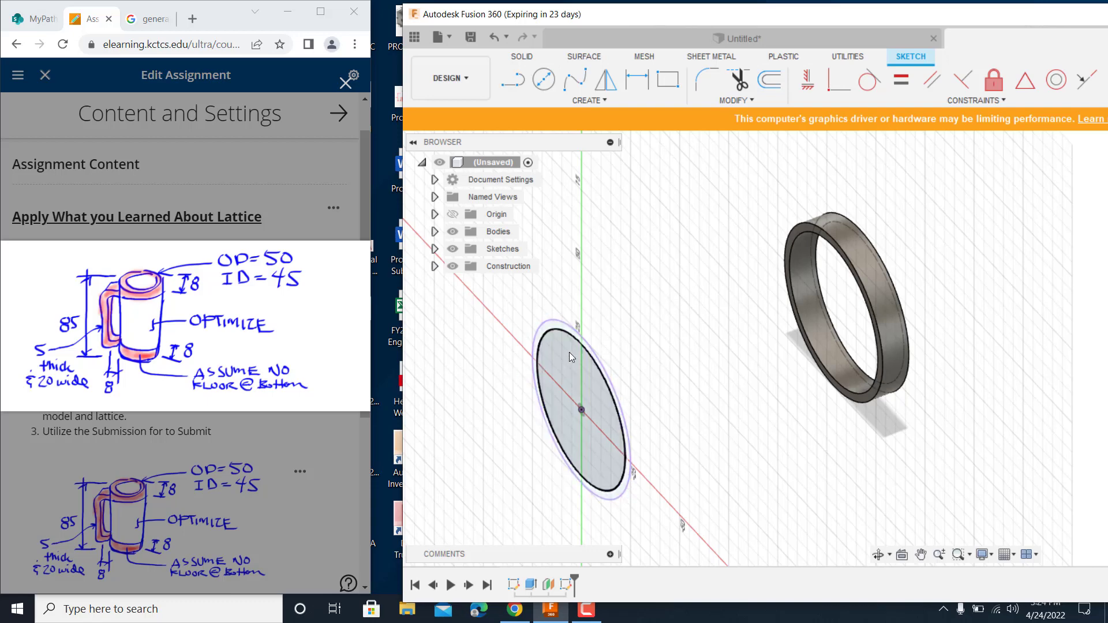
- Finish the sketch with the projected circles and reposition the modelling window beside the reference drawing
{"action": "right_click", "coordinate": [646, 334]}
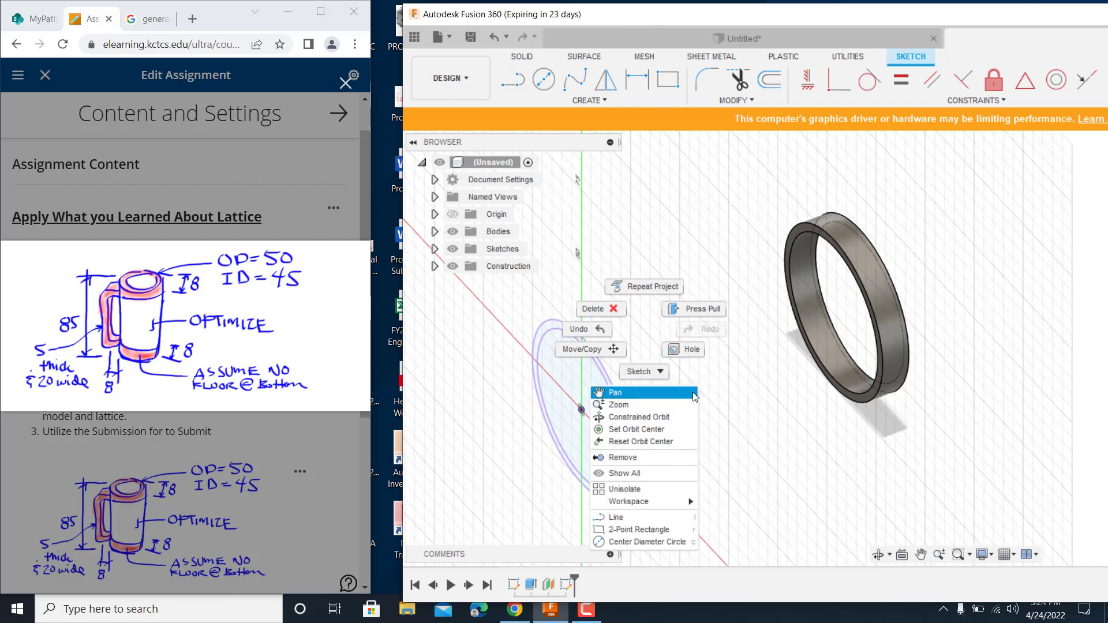
{"action": "key", "text": "Escape"}
{"action": "middle_click_drag", "start_coordinate": [746, 380], "coordinate": [596, 403]}
{"action": "mouse_move", "coordinate": [829, 20]}
{"action": "left_mouse_down"}
{"action": "mouse_move", "coordinate": [831, 51]}
{"action": "mouse_move", "coordinate": [589, 2]}
{"action": "mouse_move", "coordinate": [536, 19]}
{"action": "left_mouse_up"}
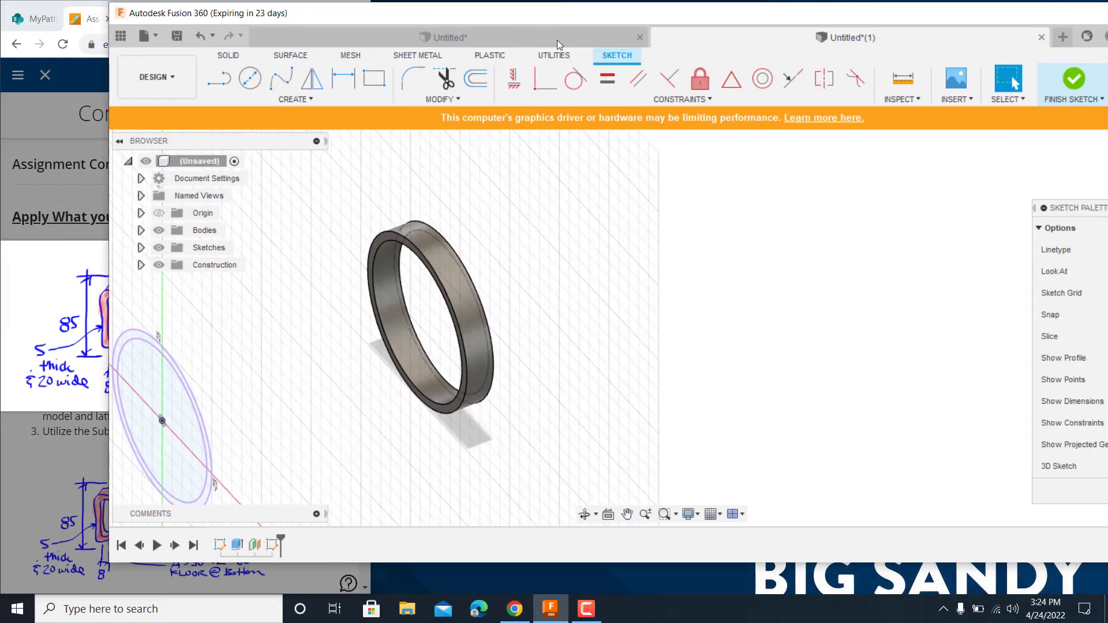
{"action": "left_click", "coordinate": [1073, 79]}
{"action": "left_click_drag", "start_coordinate": [700, 12], "coordinate": [1011, 1]}
{"action": "scroll", "coordinate": [749, 306], "scroll_direction": "up", "scroll_amount": 2}
{"action": "scroll", "coordinate": [571, 336], "scroll_direction": "down", "scroll_amount": 4}
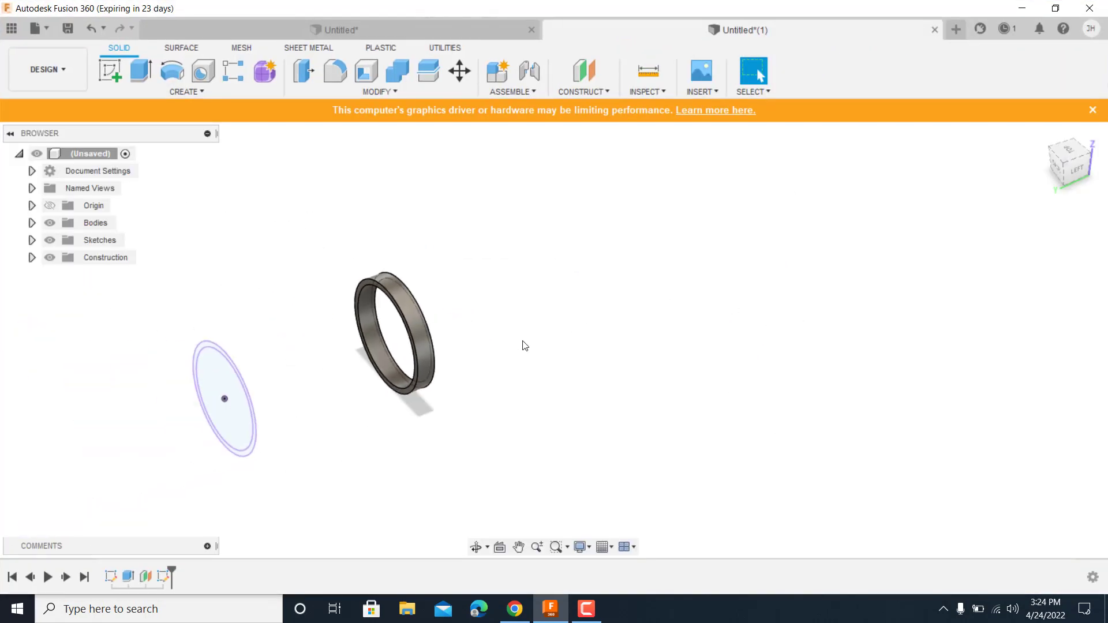
{"action": "middle_click_drag", "start_coordinate": [525, 345], "coordinate": [851, 287]}
{"action": "mouse_move", "coordinate": [755, 8]}
{"action": "left_mouse_down"}
{"action": "mouse_move", "coordinate": [667, 14]}
{"action": "mouse_move", "coordinate": [813, 12]}
{"action": "left_mouse_up"}
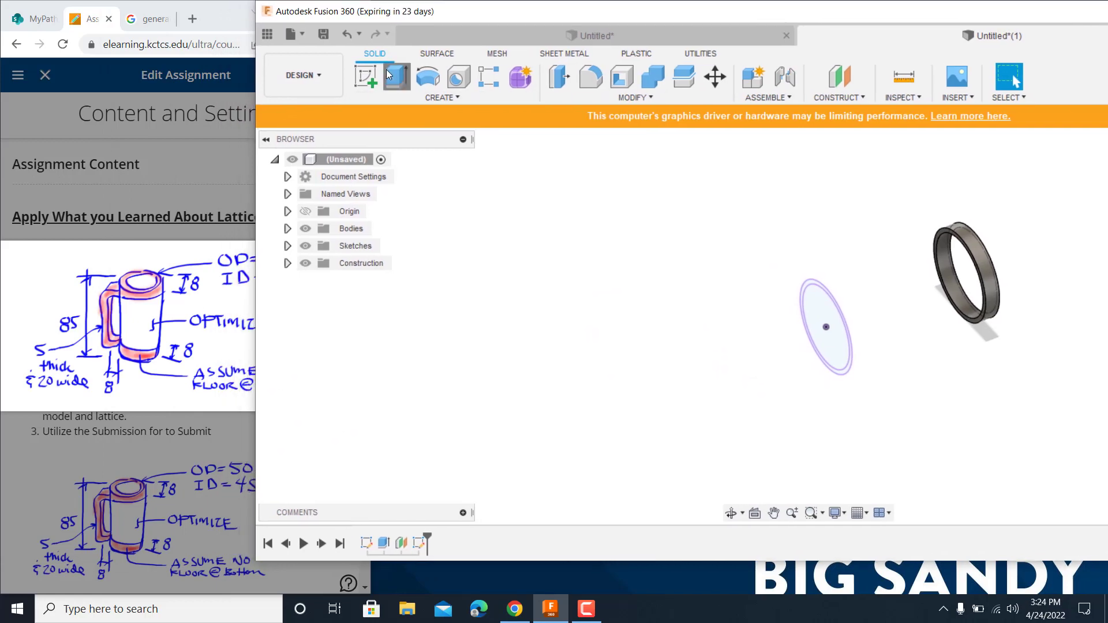
{"action": "left_click", "coordinate": [387, 73]}
{"action": "left_click", "coordinate": [847, 334]}
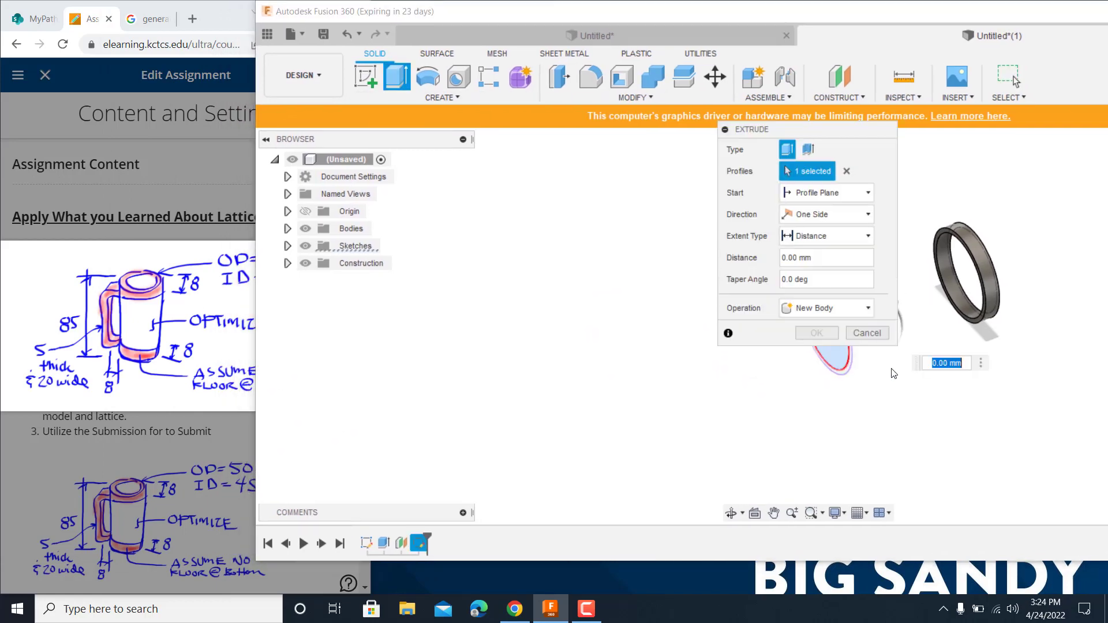
{"action": "middle_click_drag", "start_coordinate": [893, 373], "coordinate": [881, 398]}
{"action": "left_click", "coordinate": [867, 332]}
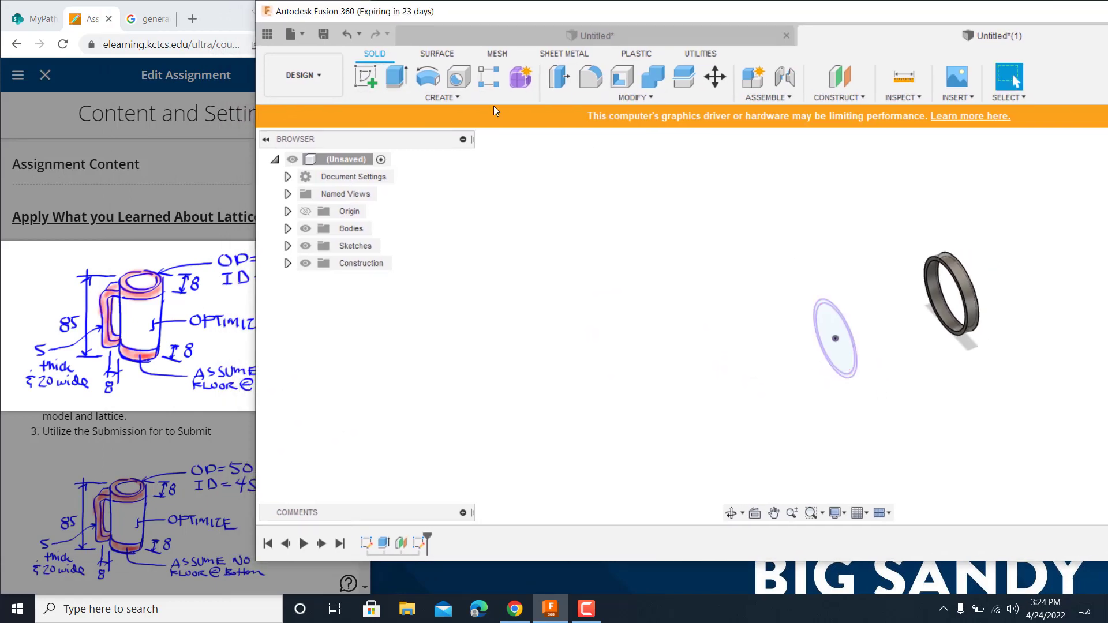
- Extrude the ring profile between the two projected circles 8 mm towards the first ring as a new body
{"action": "left_click", "coordinate": [397, 76]}
{"action": "scroll", "coordinate": [878, 333], "scroll_direction": "up", "scroll_amount": 3}
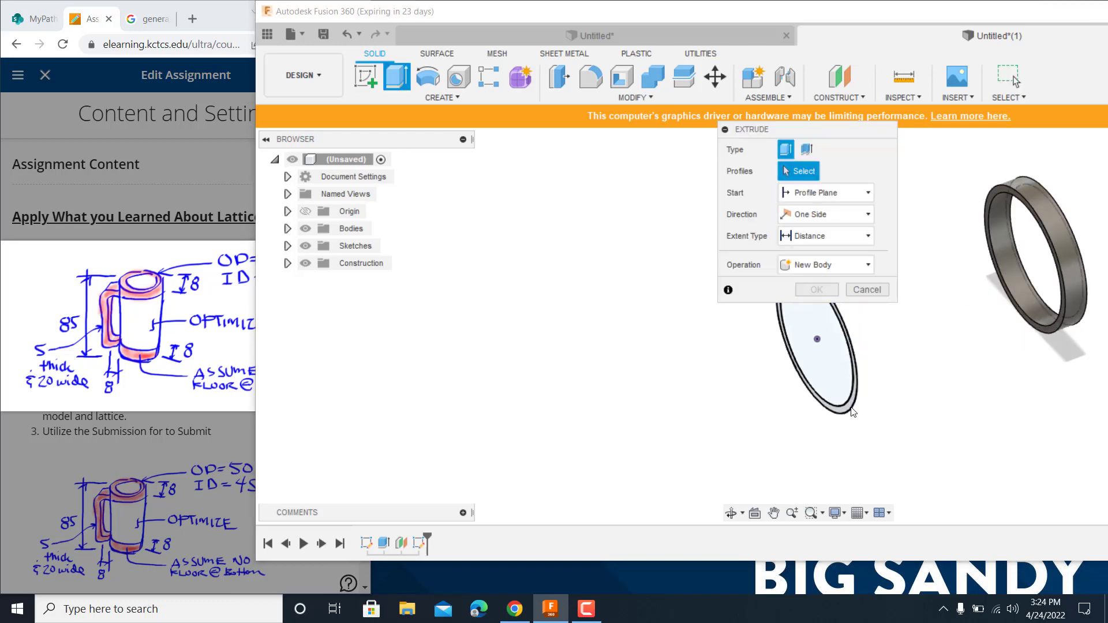
{"action": "left_click", "coordinate": [853, 411]}
{"action": "middle_click_drag", "start_coordinate": [864, 374], "coordinate": [740, 397], "text": "shift"}
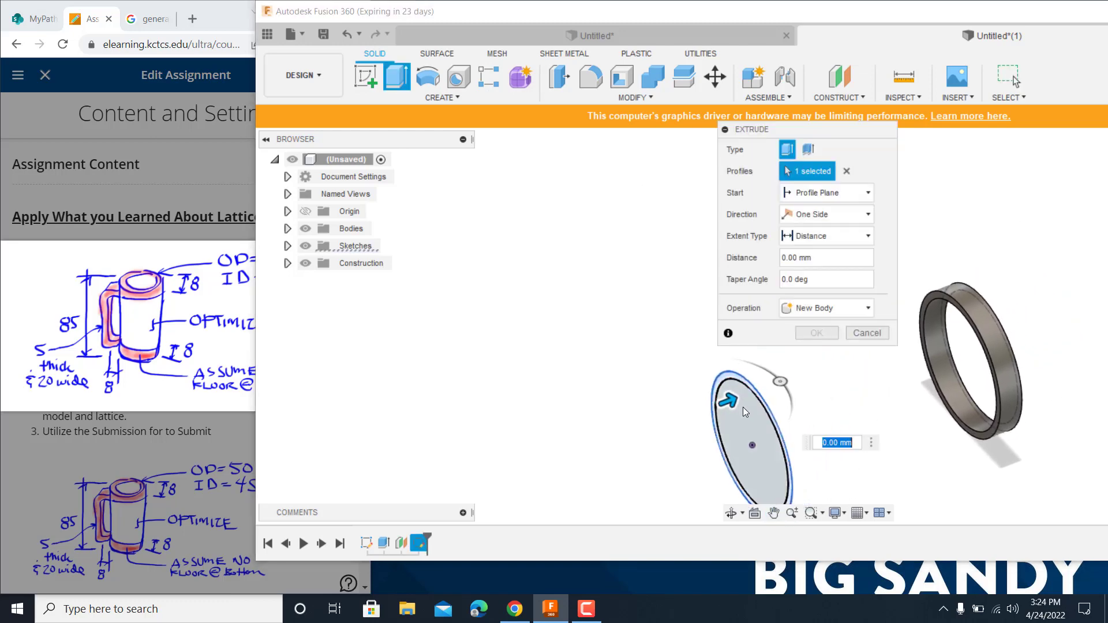
{"action": "left_click_drag", "start_coordinate": [738, 396], "coordinate": [755, 395]}
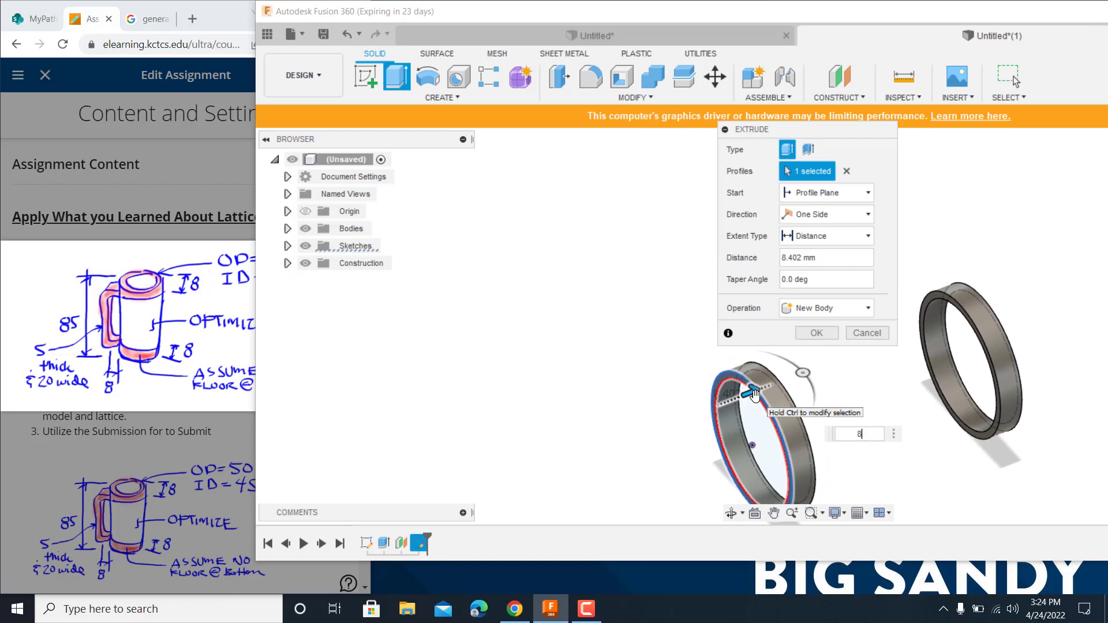
{"action": "key", "text": "Return"}
{"action": "middle_click_drag", "start_coordinate": [821, 306], "coordinate": [754, 216]}
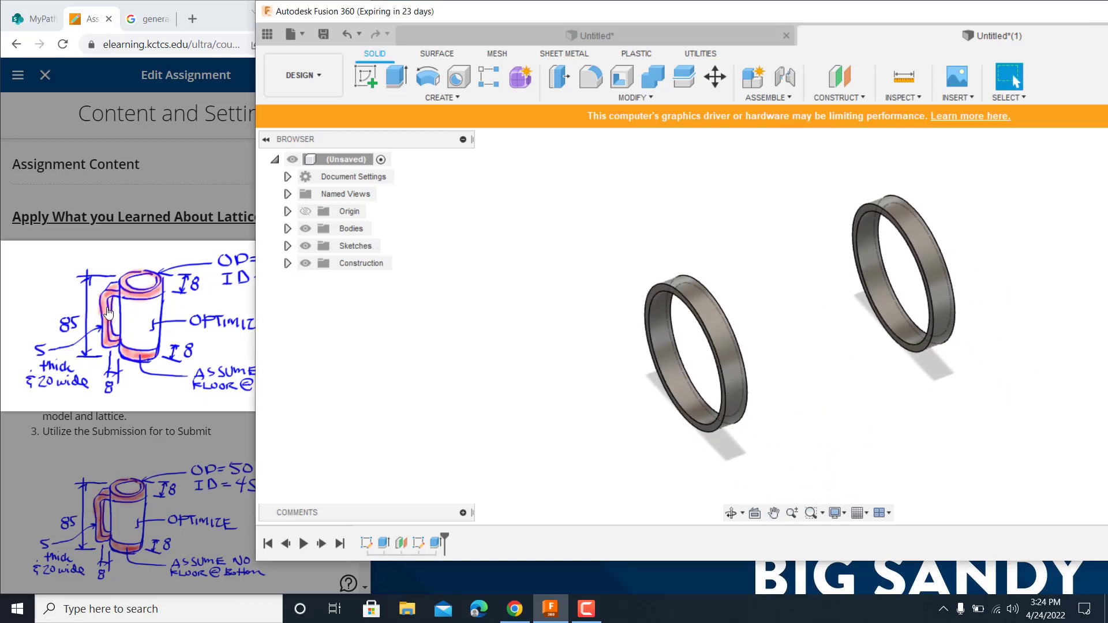
{"action": "middle_click_drag", "start_coordinate": [760, 290], "coordinate": [760, 310]}
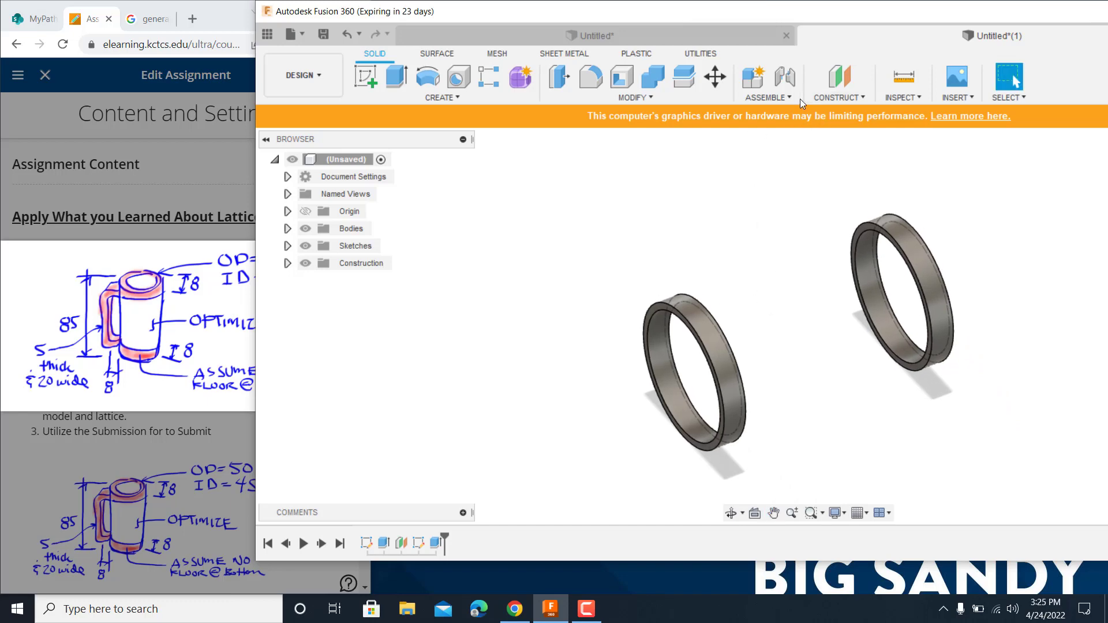
{"action": "left_click", "coordinate": [837, 97]}
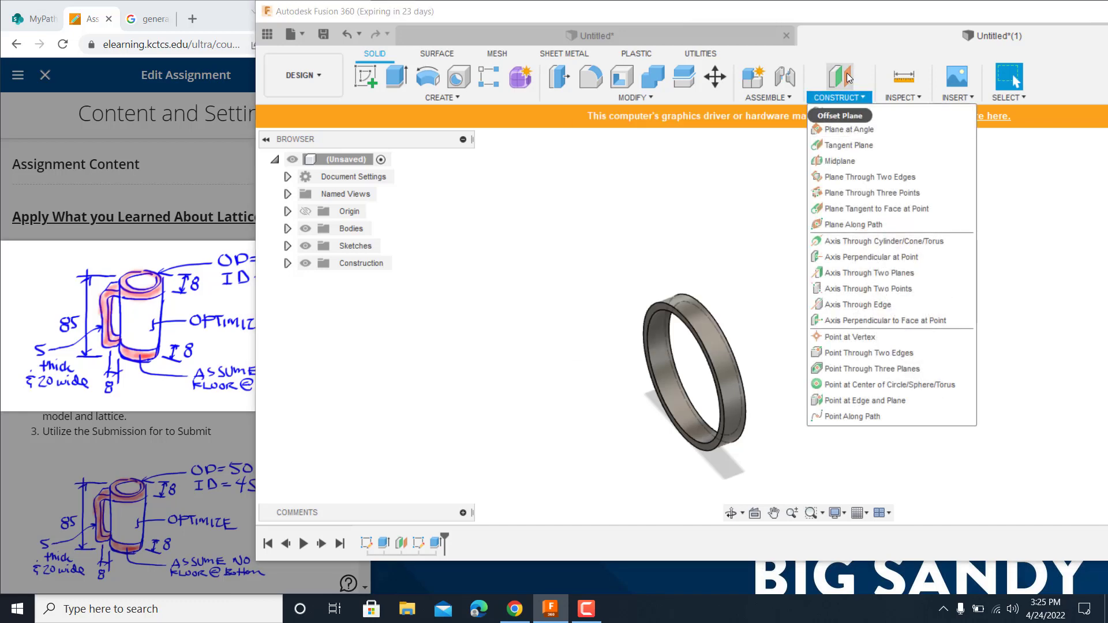
{"action": "left_click", "coordinate": [843, 82]}
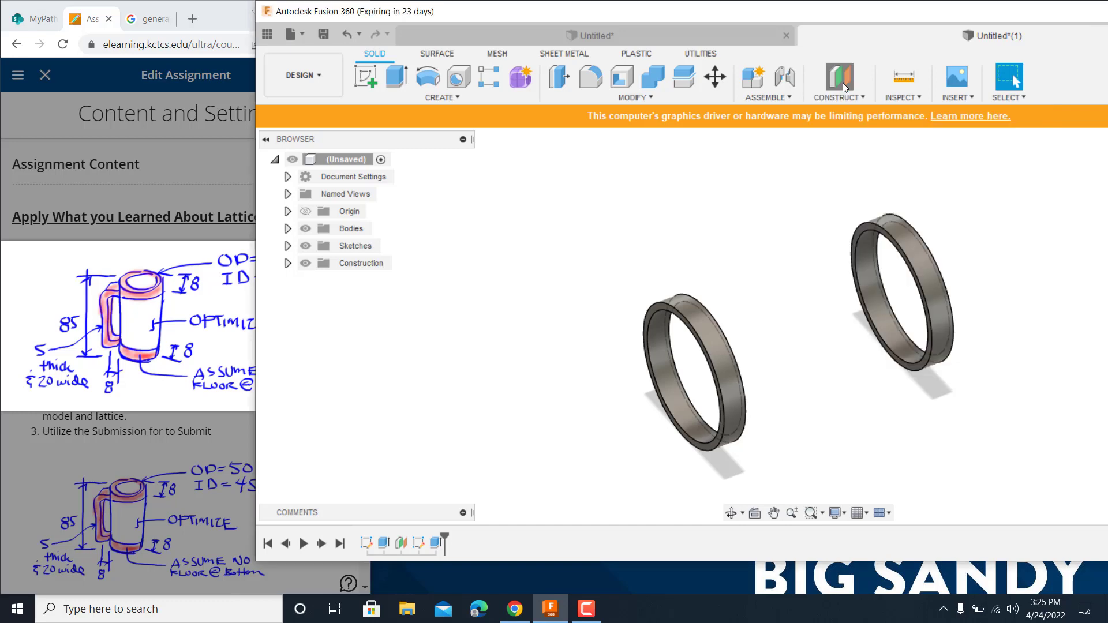
{"action": "middle_click_drag", "start_coordinate": [859, 282], "coordinate": [790, 439]}
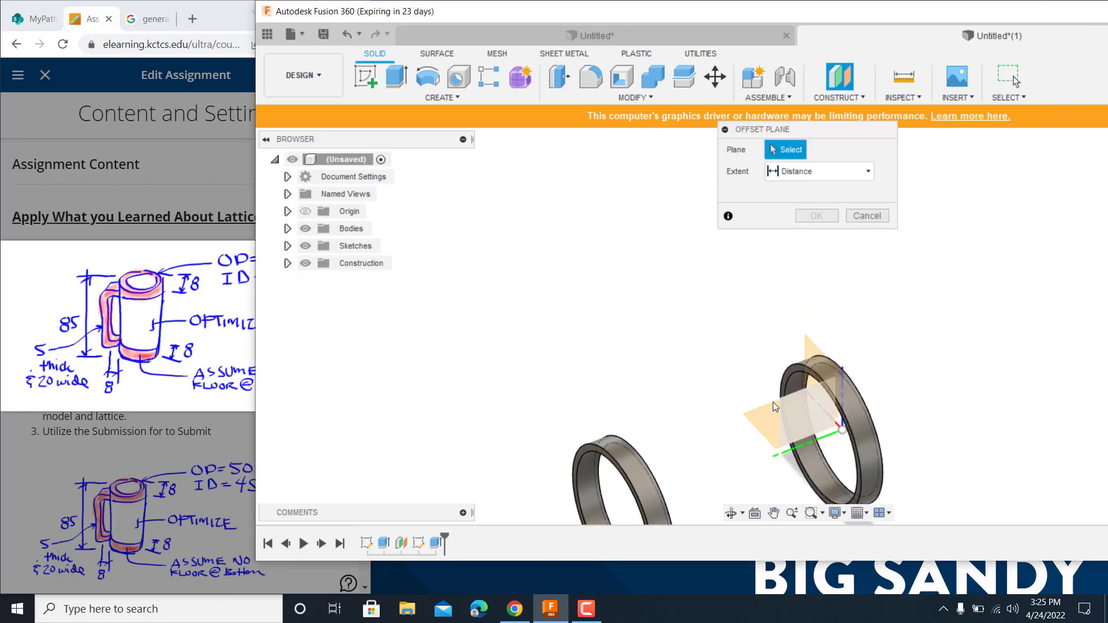
{"action": "left_click", "coordinate": [757, 420]}
{"action": "middle_click_drag", "start_coordinate": [623, 462], "coordinate": [639, 282]}
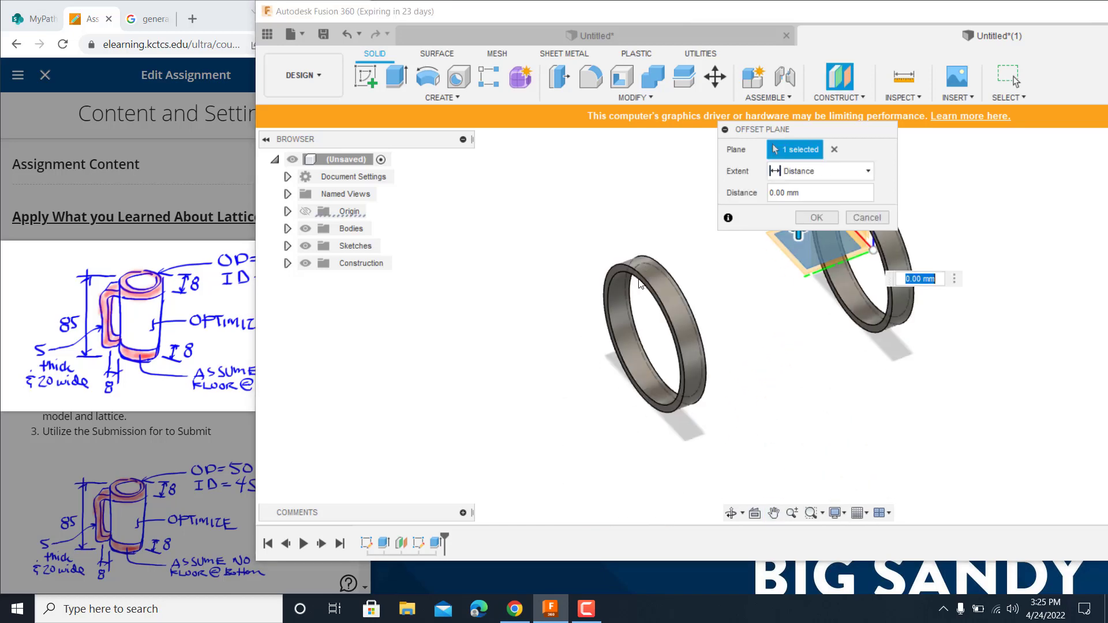
{"action": "left_click", "coordinate": [866, 218]}
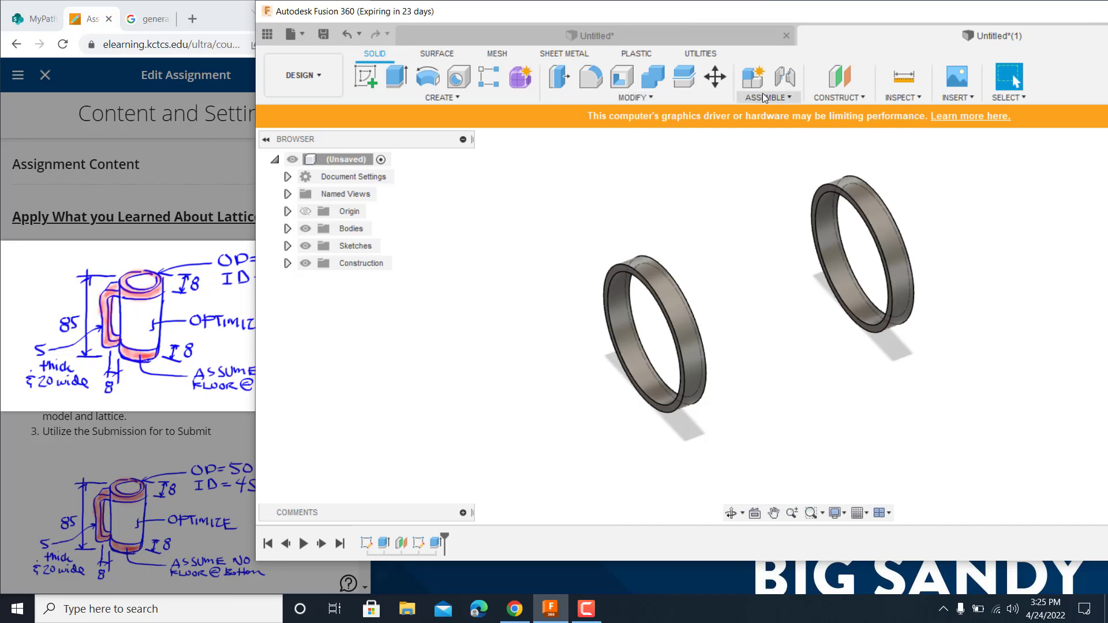
- Create a tangent construction plane on the outer cylindrical face of the second ring at an angle of 0 deg
{"action": "left_click", "coordinate": [838, 98]}
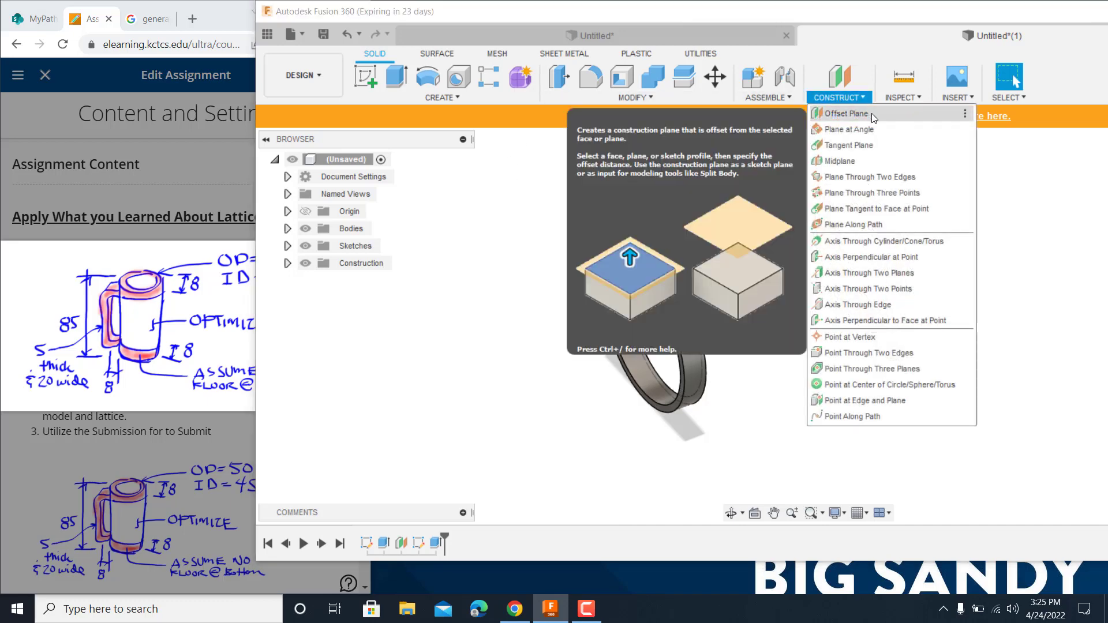
{"action": "left_click", "coordinate": [873, 149]}
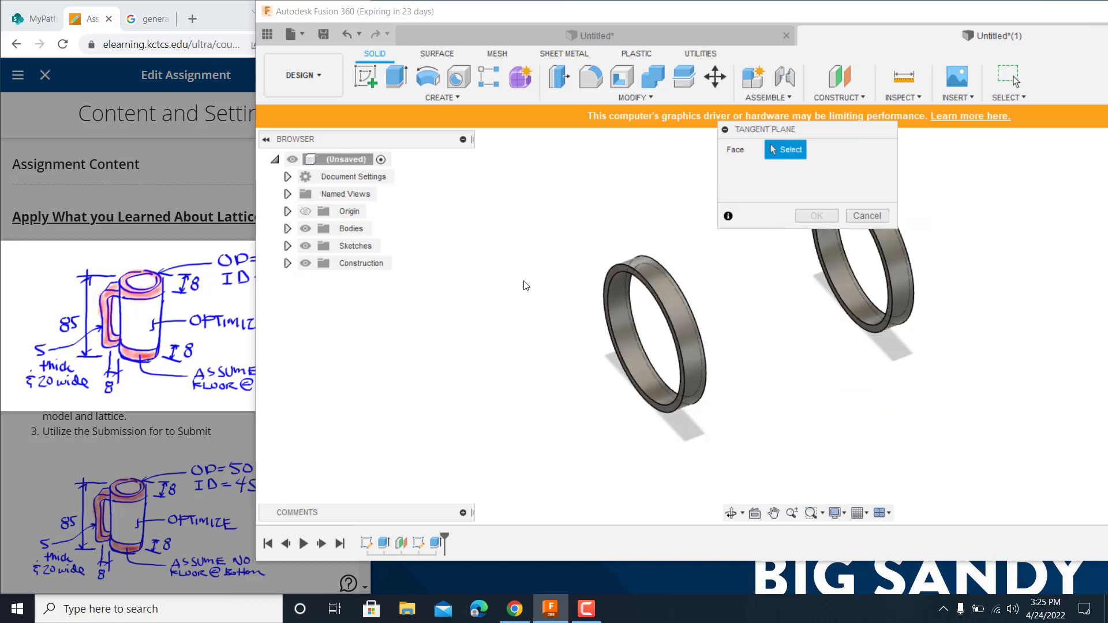
{"action": "left_click", "coordinate": [656, 271]}
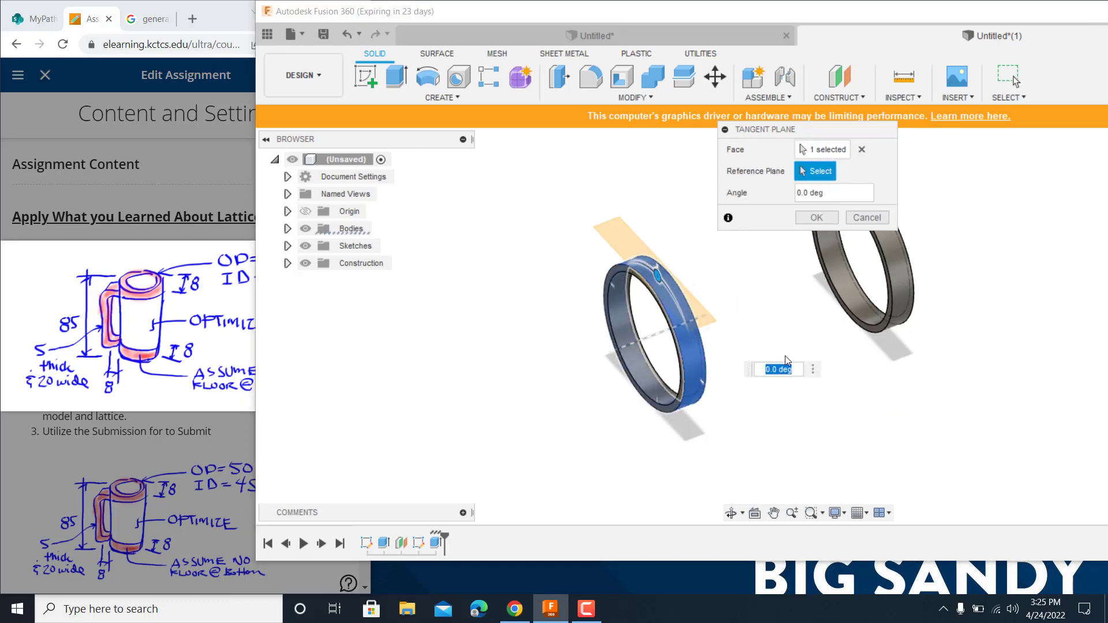
{"action": "left_click", "coordinate": [816, 217]}
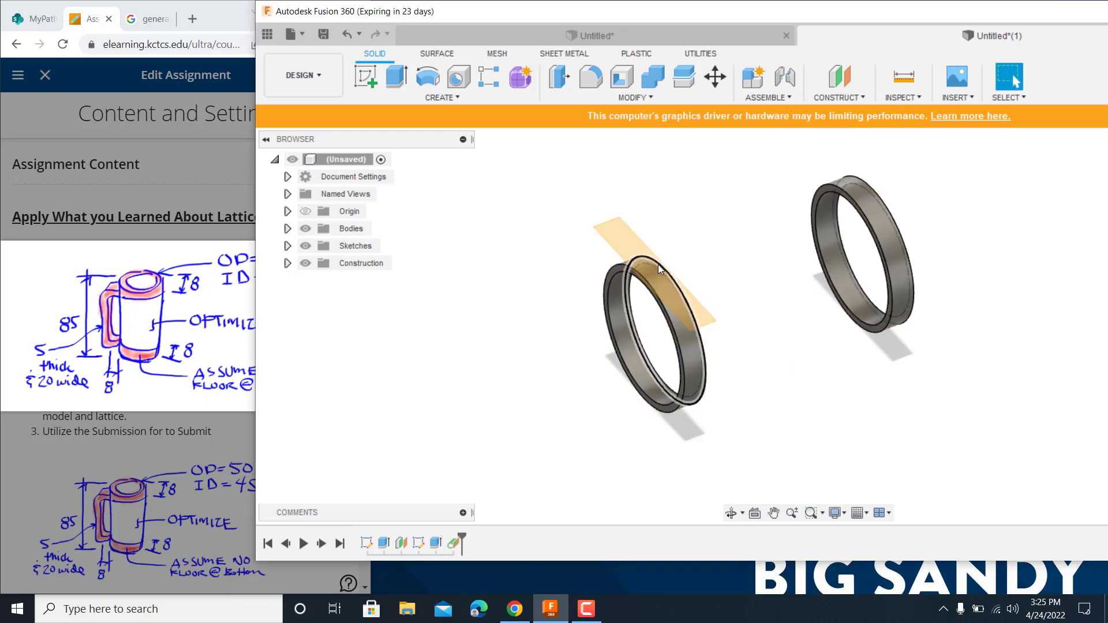
- Start a new sketch on the tangent plane
{"action": "middle_click_drag", "start_coordinate": [658, 264], "coordinate": [686, 237], "text": "shift"}
{"action": "left_click", "coordinate": [366, 76]}
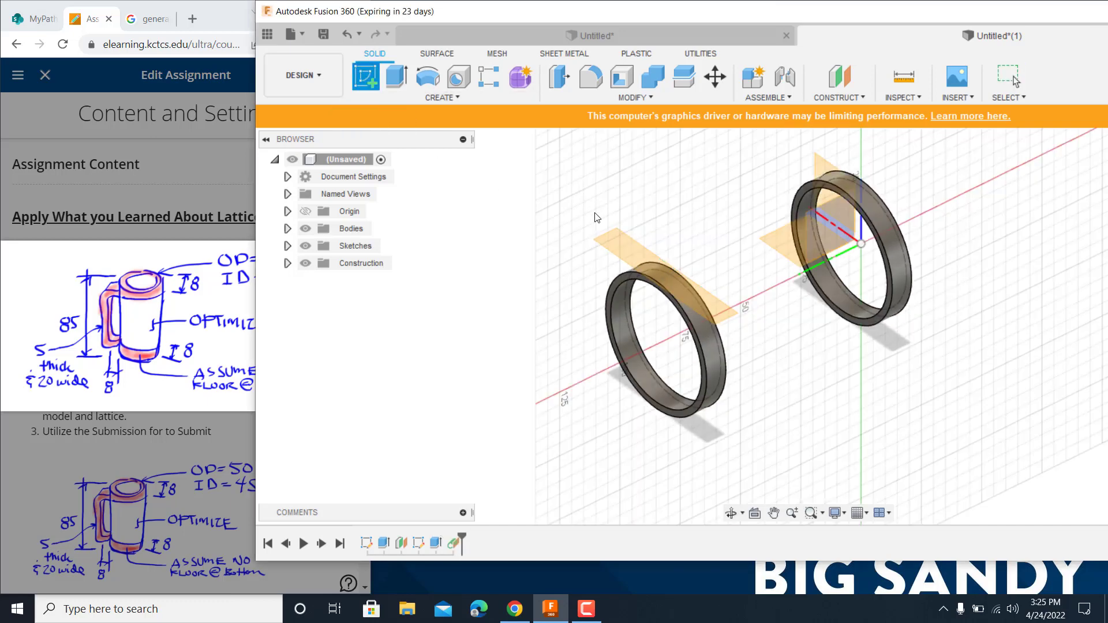
{"action": "left_click", "coordinate": [624, 244]}
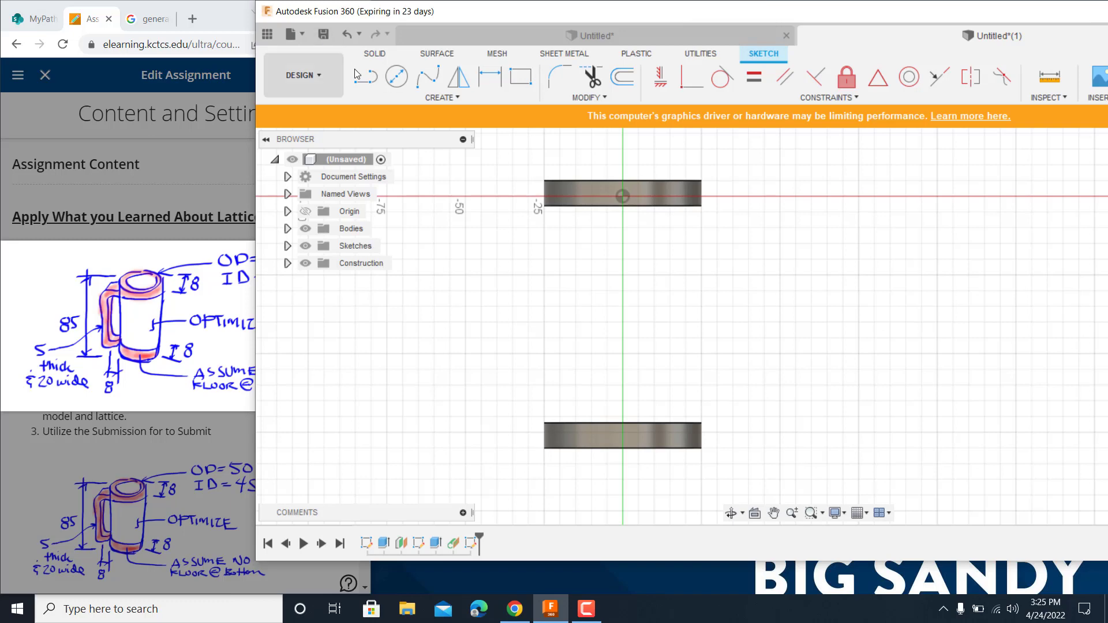
- Project the upper and lower edges of both rings into the sketch with the projection link on
{"action": "left_click", "coordinate": [363, 75]}
{"action": "scroll", "coordinate": [629, 211], "scroll_direction": "down", "scroll_amount": 1}
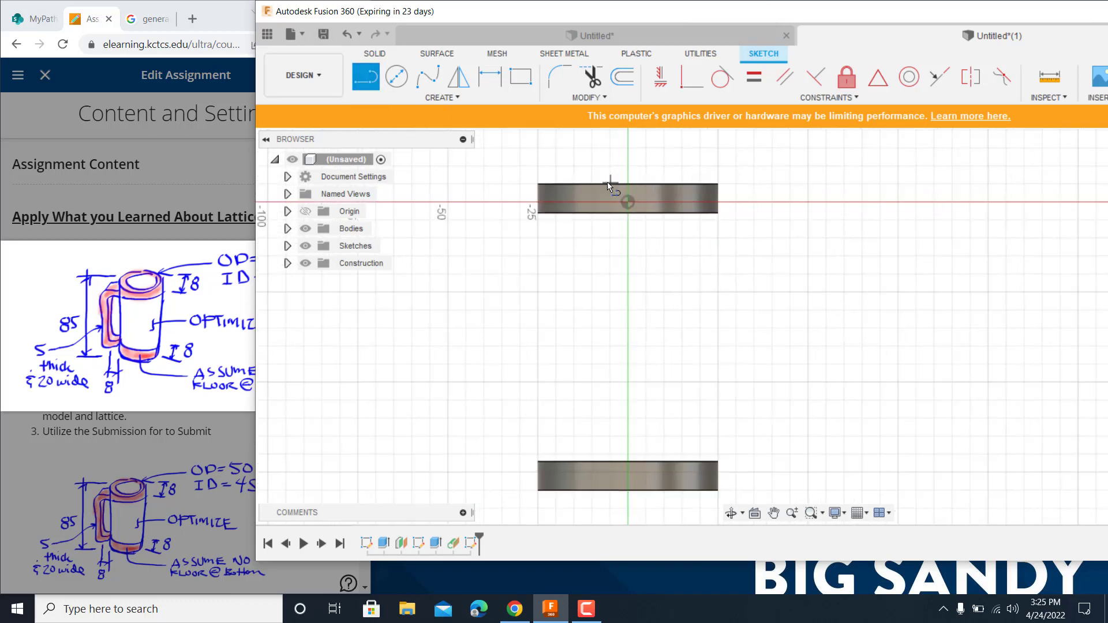
{"action": "scroll", "coordinate": [607, 182], "scroll_direction": "up", "scroll_amount": 3}
{"action": "middle_click_drag", "start_coordinate": [608, 196], "coordinate": [474, 129]}
{"action": "left_click", "coordinate": [445, 98]}
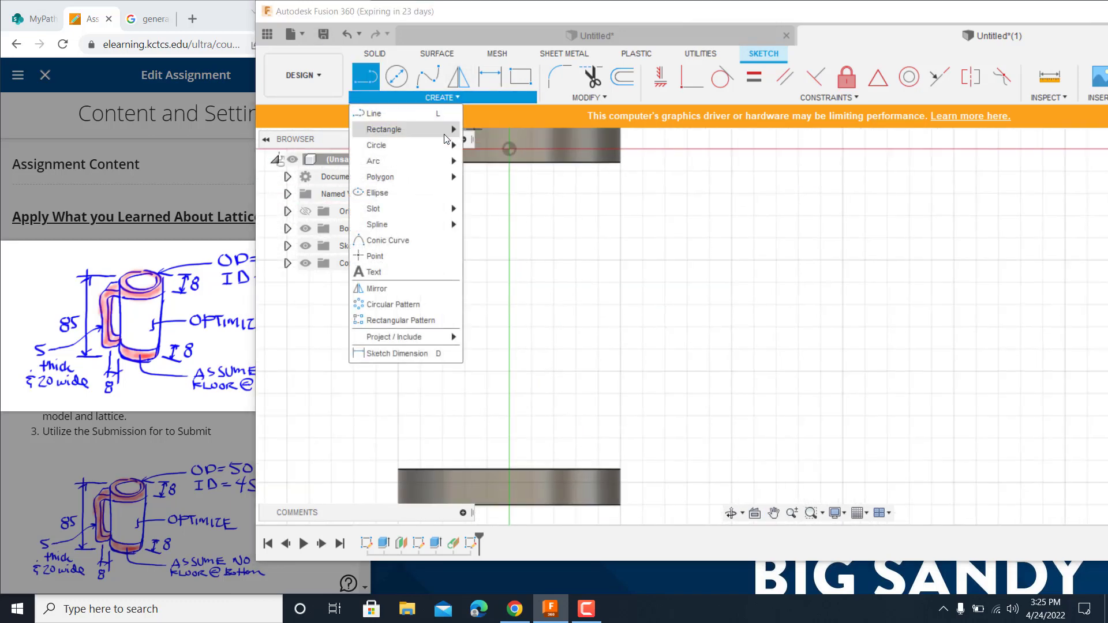
{"action": "mouse_move", "coordinate": [434, 341]}
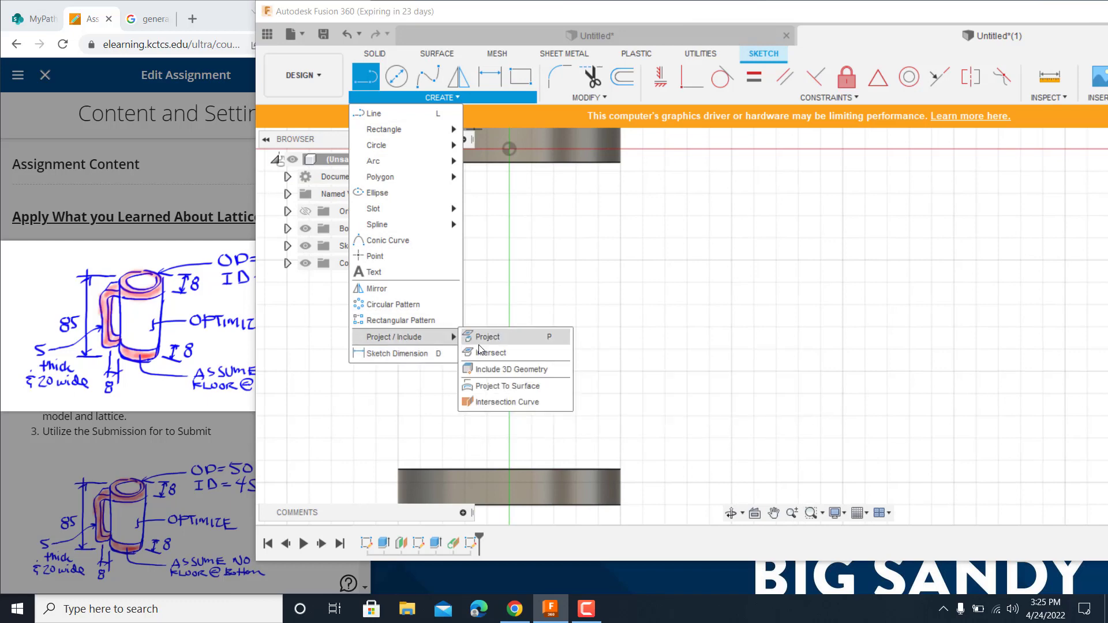
{"action": "left_click", "coordinate": [491, 337]}
{"action": "left_click", "coordinate": [520, 163]}
{"action": "mouse_move", "coordinate": [534, 188]}
{"action": "middle_mouse_down"}
{"action": "mouse_move", "coordinate": [561, 323]}
{"action": "mouse_move", "coordinate": [538, 455]}
{"action": "middle_mouse_up"}
{"action": "left_click", "coordinate": [595, 299]}
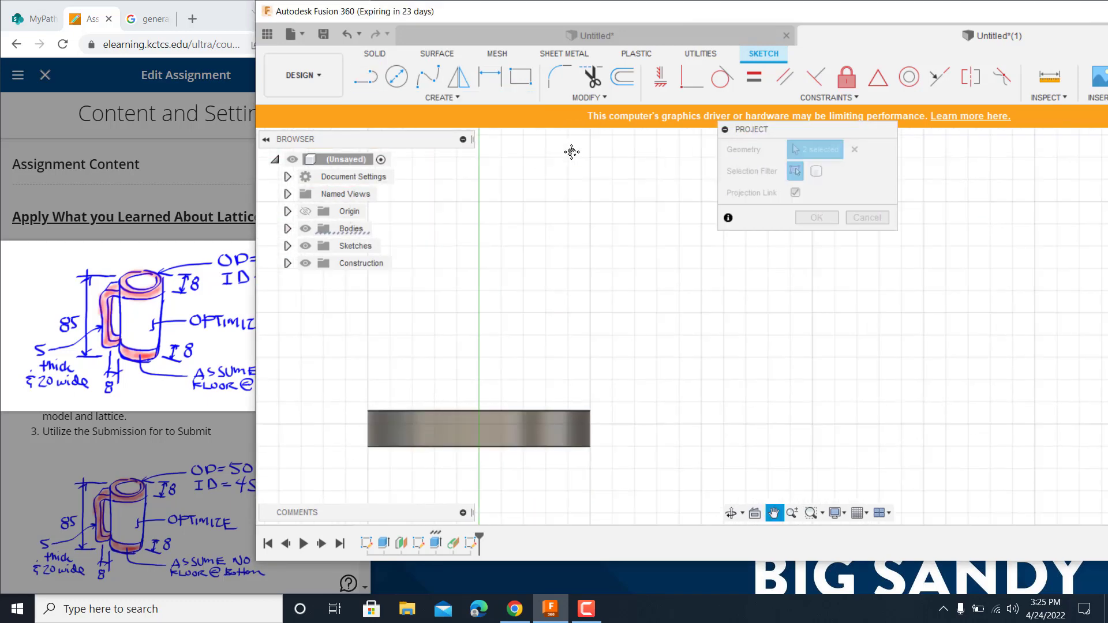
{"action": "left_click", "coordinate": [492, 405]}
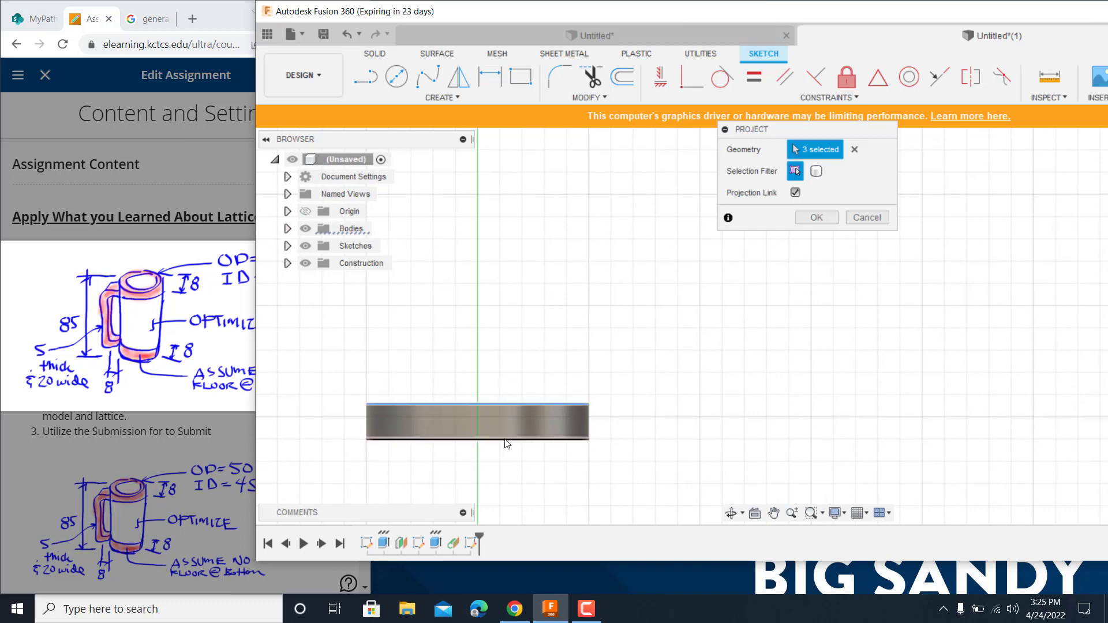
{"action": "left_click", "coordinate": [508, 439]}
{"action": "left_click", "coordinate": [816, 216]}
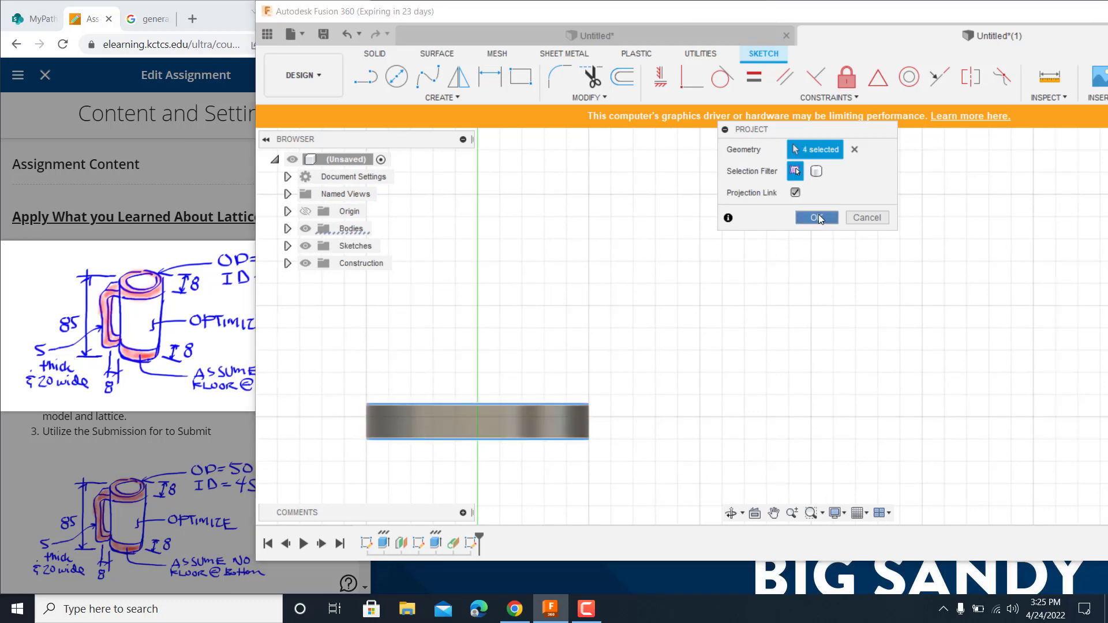
- Sketch a rectangle about 18 mm wide around the origin, within the projected outline of the first ring
{"action": "scroll", "coordinate": [730, 467], "scroll_direction": "down", "scroll_amount": 2}
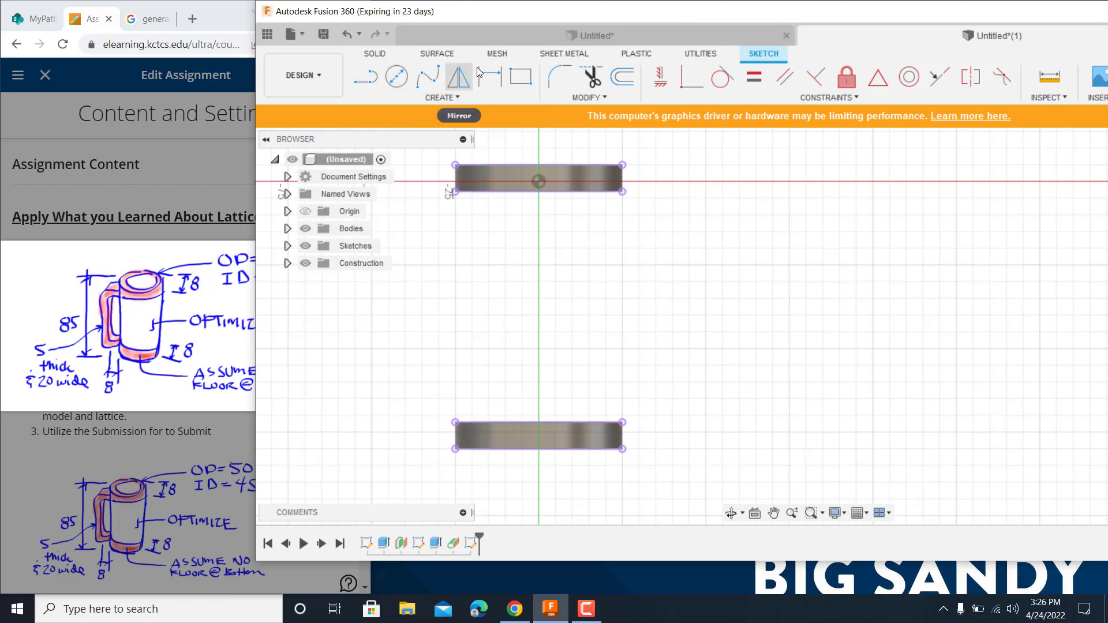
{"action": "left_click", "coordinate": [523, 79]}
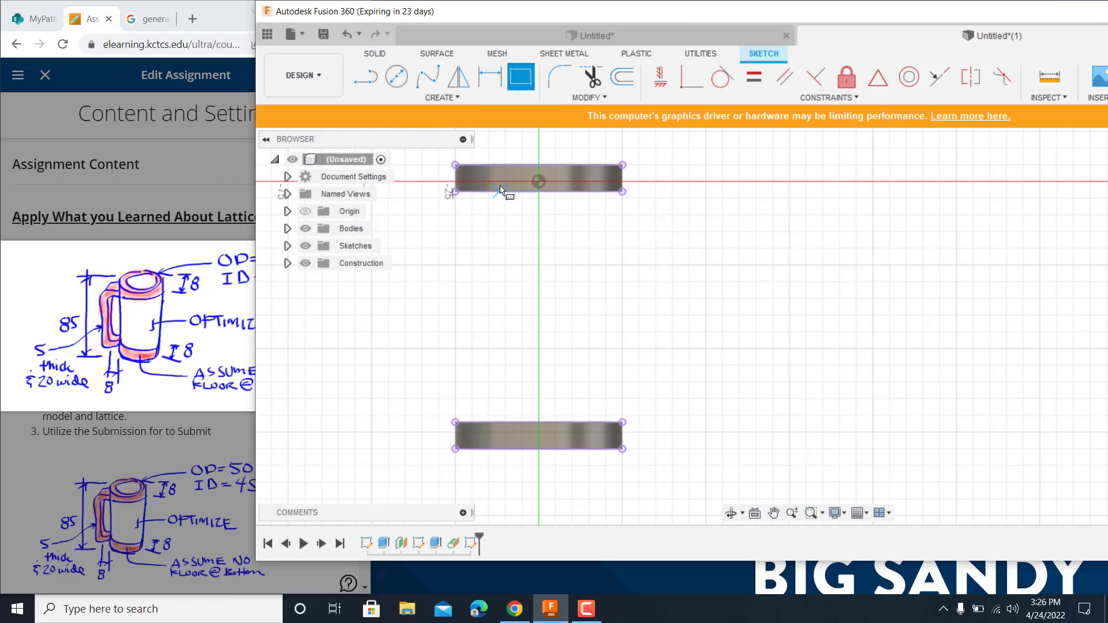
{"action": "scroll", "coordinate": [502, 188], "scroll_direction": "up", "scroll_amount": 3}
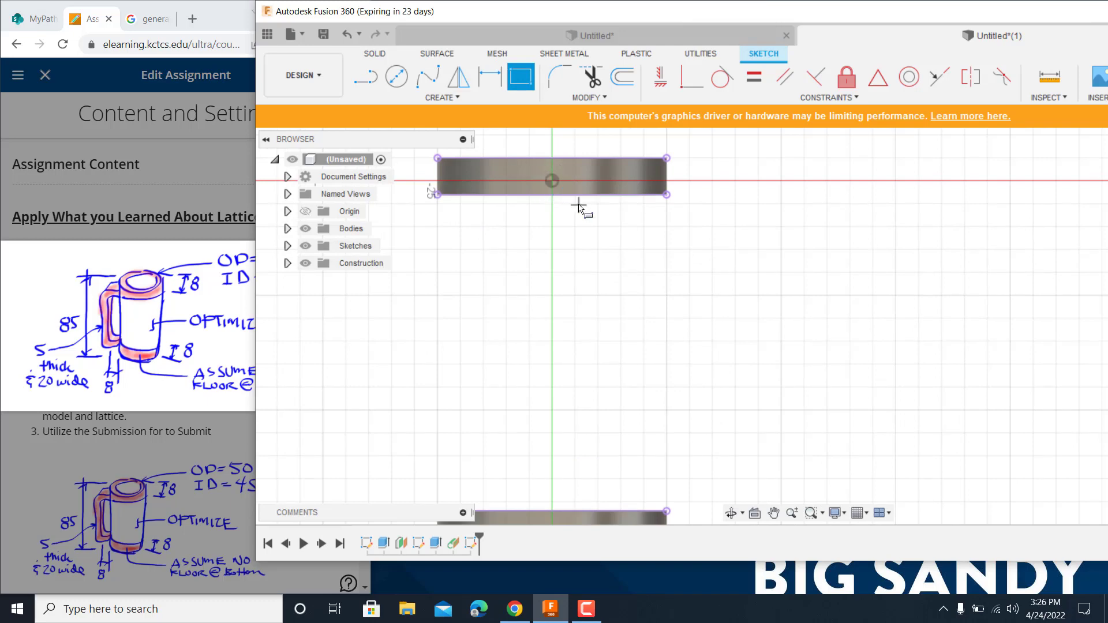
{"action": "left_click", "coordinate": [508, 169]}
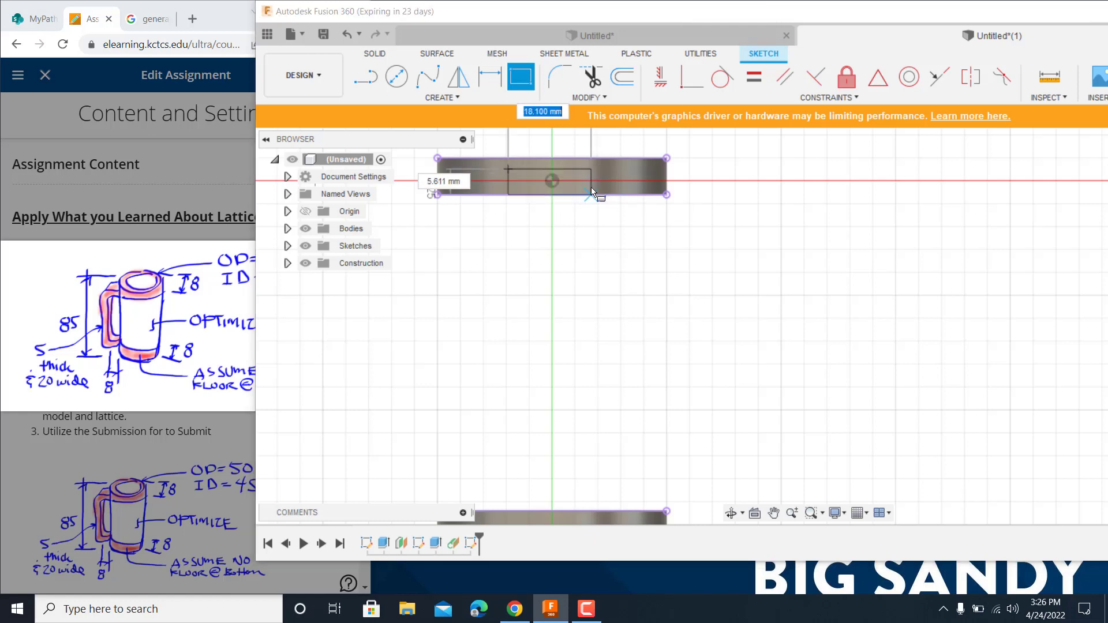
{"action": "left_click", "coordinate": [589, 192]}
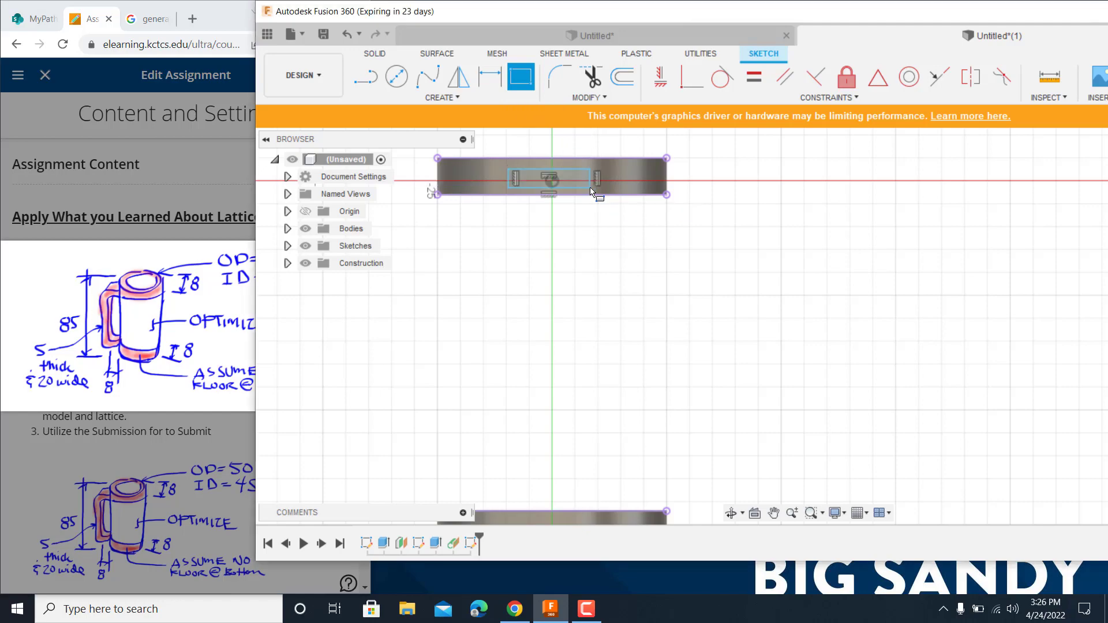
{"action": "scroll", "coordinate": [600, 187], "scroll_direction": "up", "scroll_amount": 3}
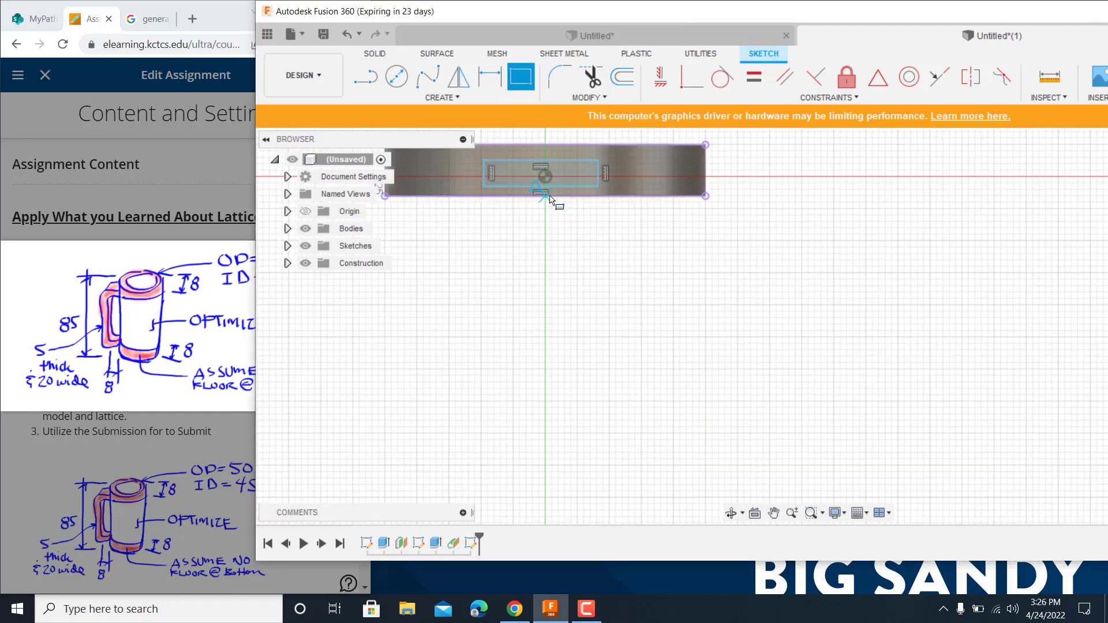
- Shift the modelling window over the reference drawing and finish the sketch with the rectangle
{"action": "mouse_move", "coordinate": [547, 258]}
{"action": "middle_mouse_down", "text": "shift"}
{"action": "mouse_move", "coordinate": [584, 265]}
{"action": "mouse_move", "coordinate": [561, 315]}
{"action": "middle_mouse_up", "text": "shift"}
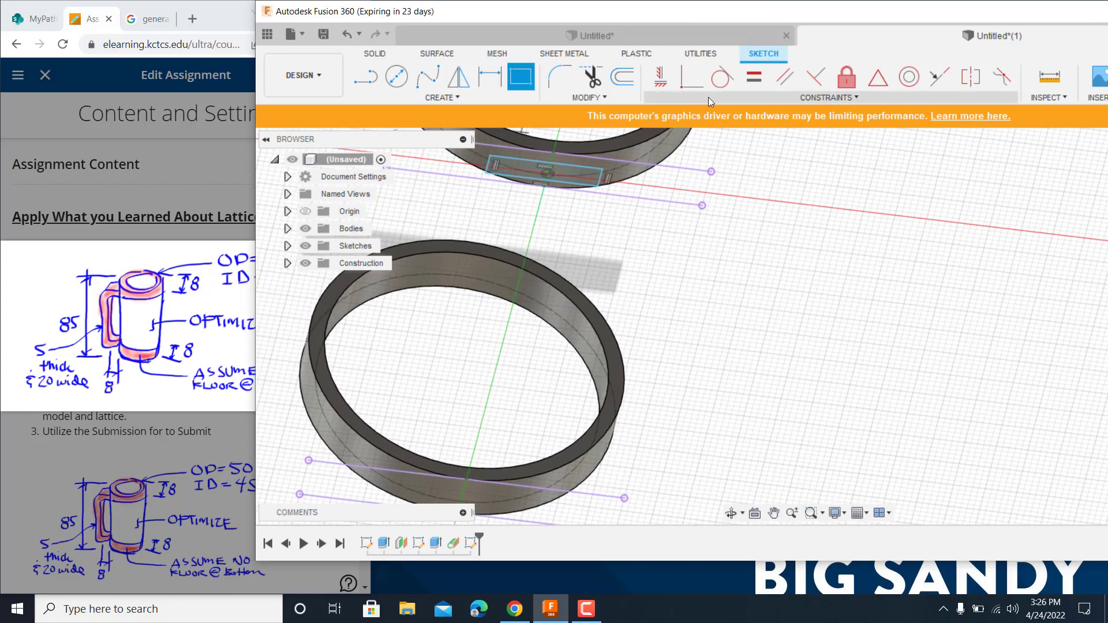
{"action": "scroll", "coordinate": [687, 318], "scroll_direction": "down", "scroll_amount": 3}
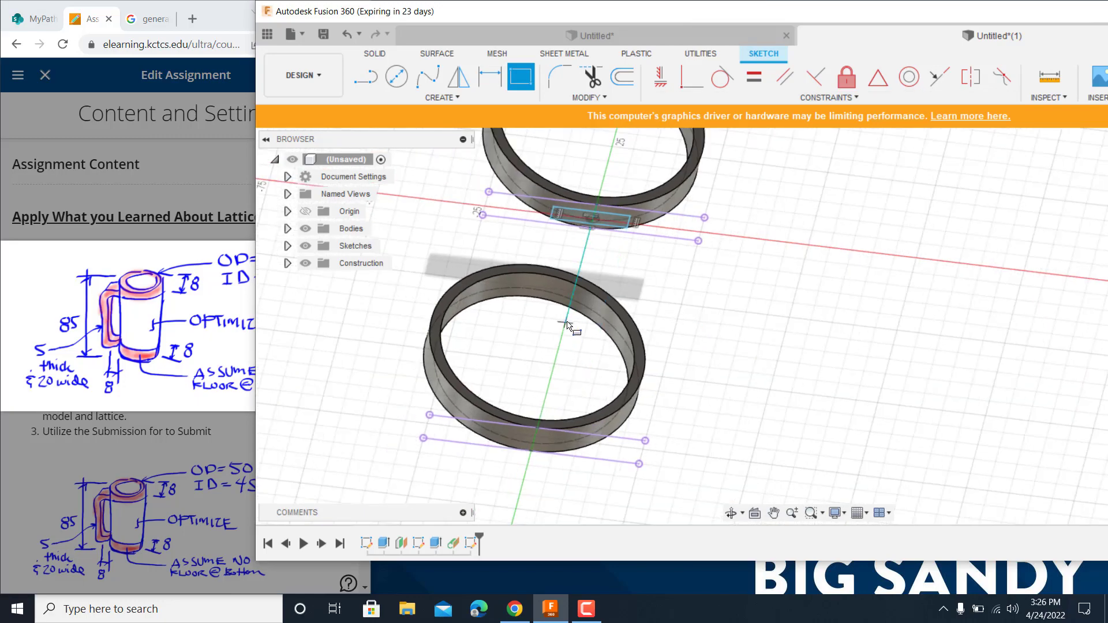
{"action": "scroll", "coordinate": [600, 303], "scroll_direction": "down", "scroll_amount": 3}
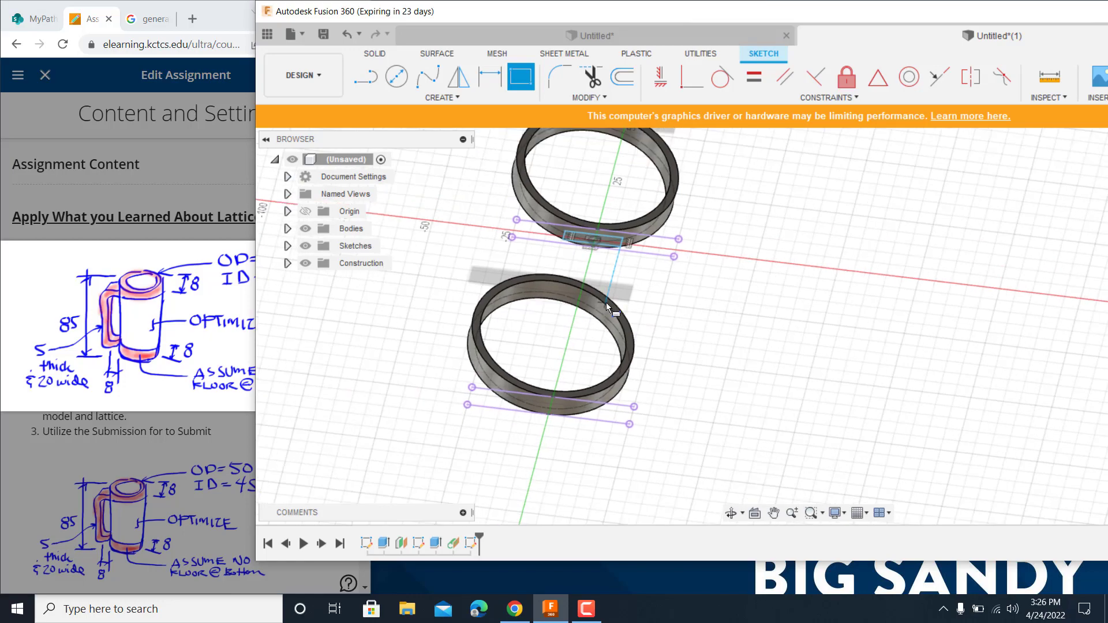
{"action": "scroll", "coordinate": [611, 267], "scroll_direction": "up", "scroll_amount": 3}
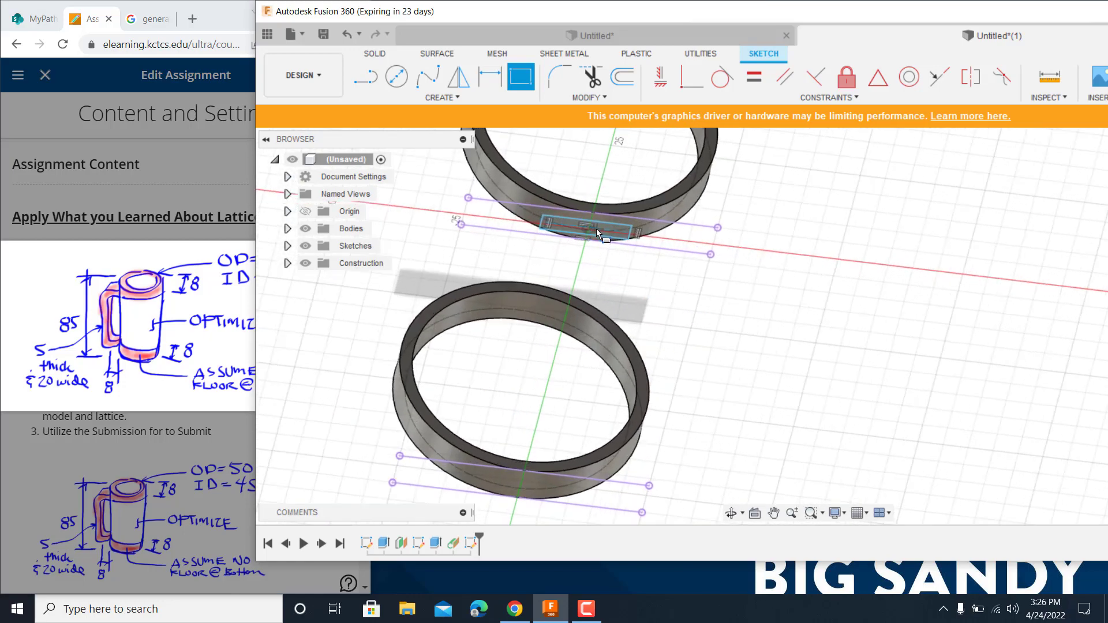
{"action": "mouse_move", "coordinate": [816, 265]}
{"action": "middle_mouse_down"}
{"action": "mouse_move", "coordinate": [762, 275]}
{"action": "mouse_move", "coordinate": [787, 240]}
{"action": "middle_mouse_up"}
{"action": "left_click_drag", "start_coordinate": [791, 6], "coordinate": [632, 19]}
{"action": "left_click", "coordinate": [1060, 93]}
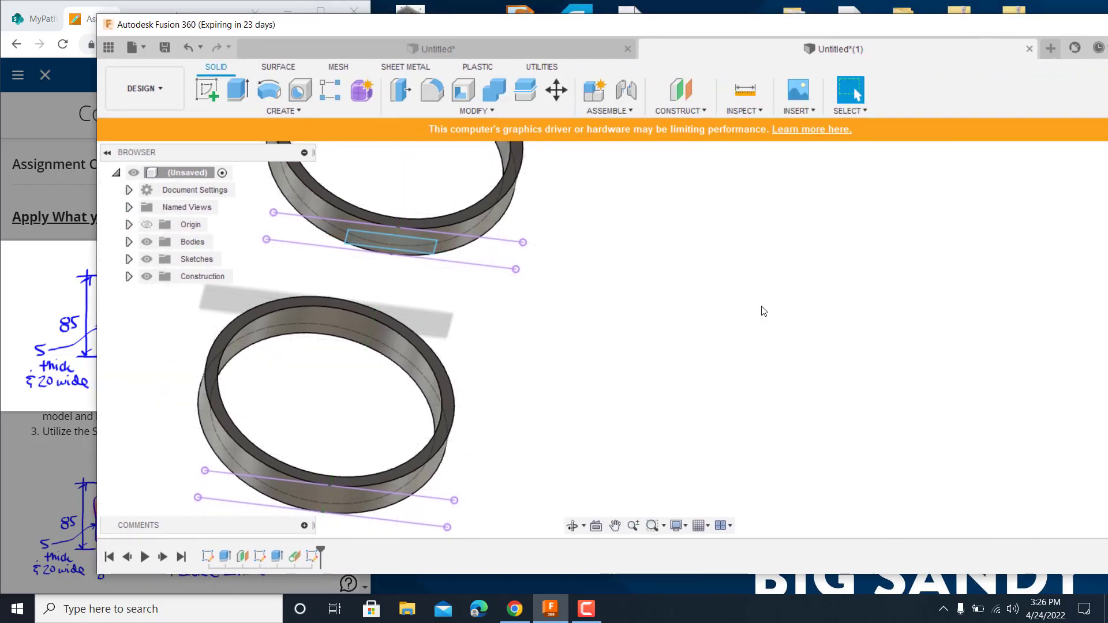
- Create a construction plane offset outward from the rectangle profile on the first ring
{"action": "middle_click_drag", "start_coordinate": [756, 296], "coordinate": [778, 272]}
{"action": "scroll", "coordinate": [781, 319], "scroll_direction": "down", "scroll_amount": 4}
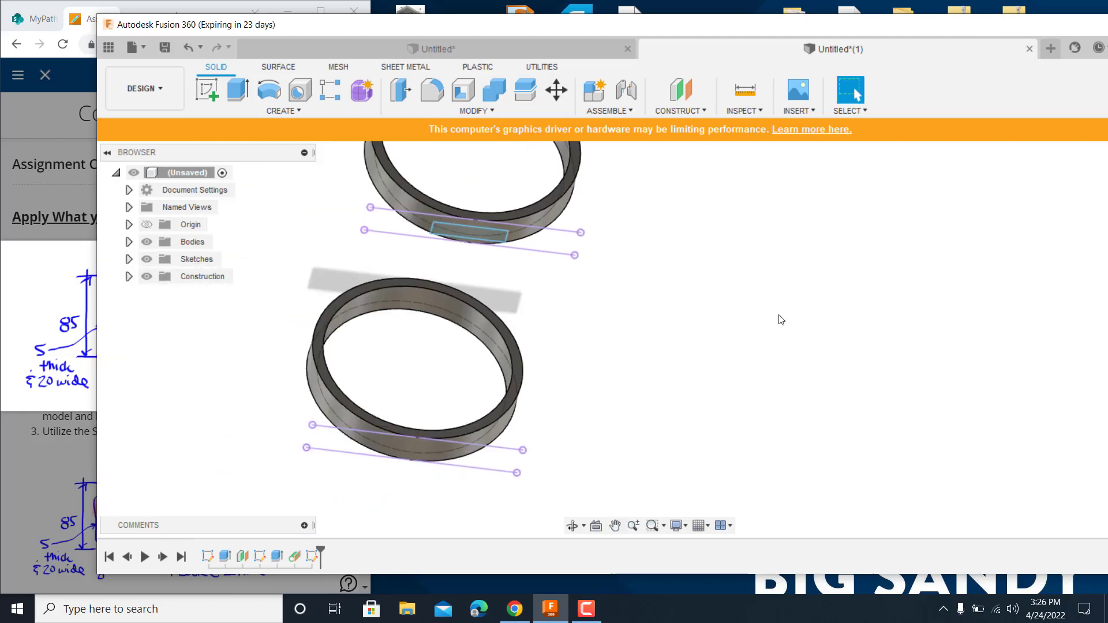
{"action": "left_click", "coordinate": [704, 112]}
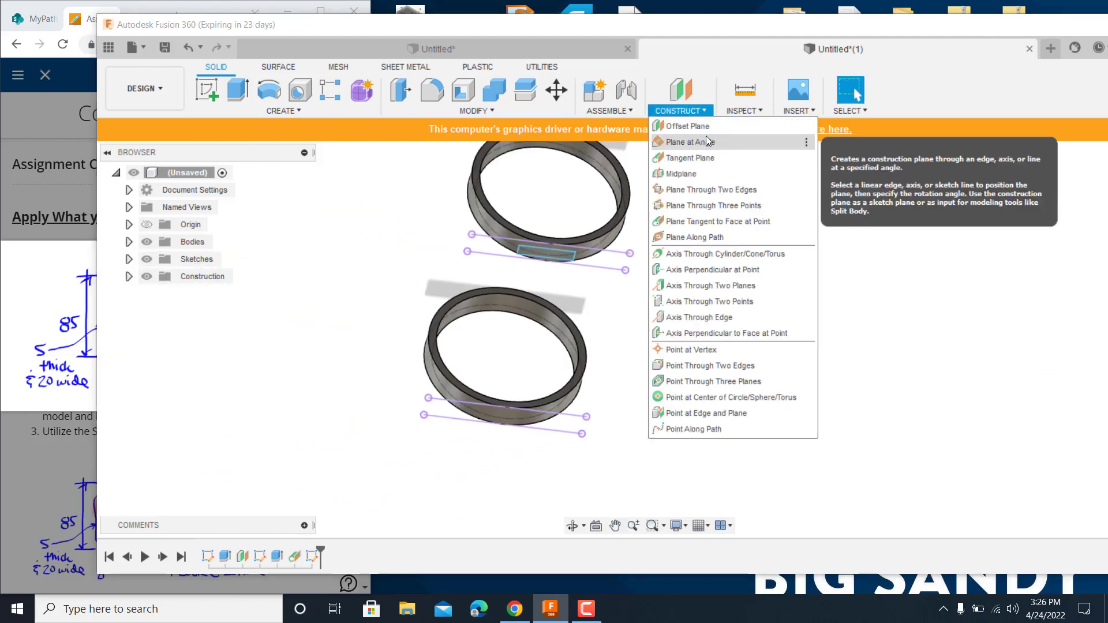
{"action": "left_click", "coordinate": [687, 125]}
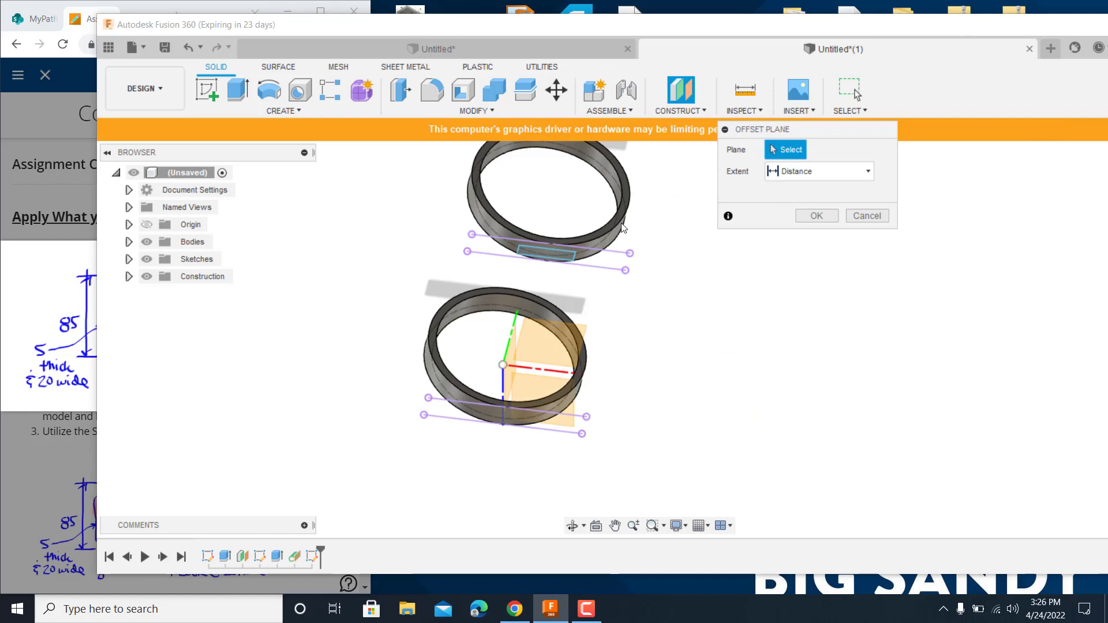
{"action": "left_click", "coordinate": [573, 261]}
{"action": "left_click_drag", "start_coordinate": [546, 256], "coordinate": [546, 300]}
{"action": "left_click_drag", "start_coordinate": [304, 30], "coordinate": [338, 29]}
{"action": "left_click", "coordinate": [811, 193]}
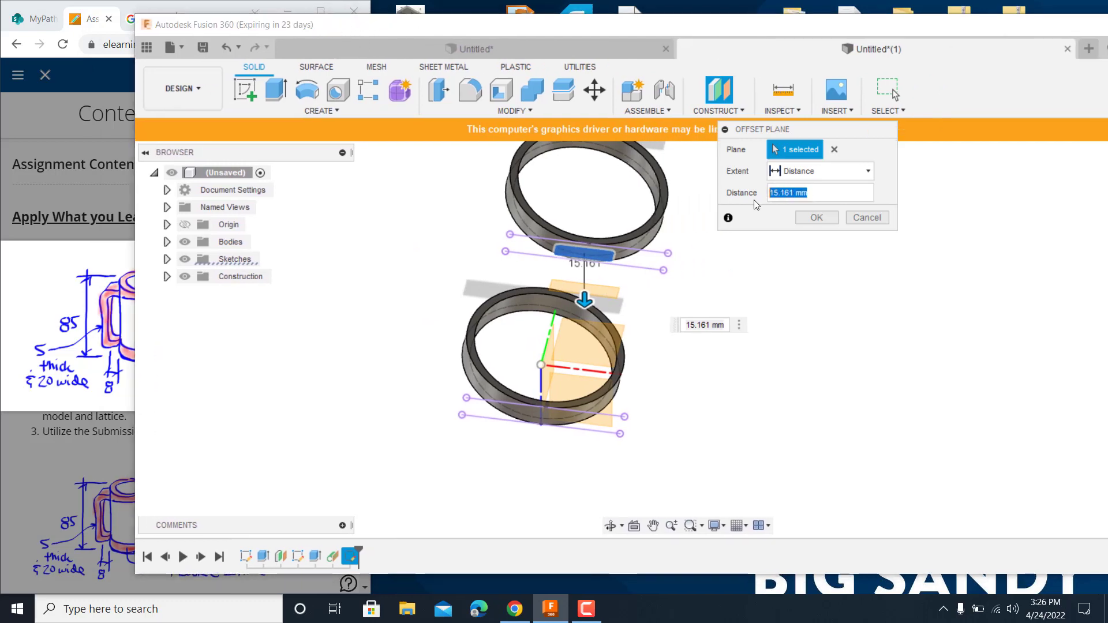
{"action": "key", "text": "Return"}
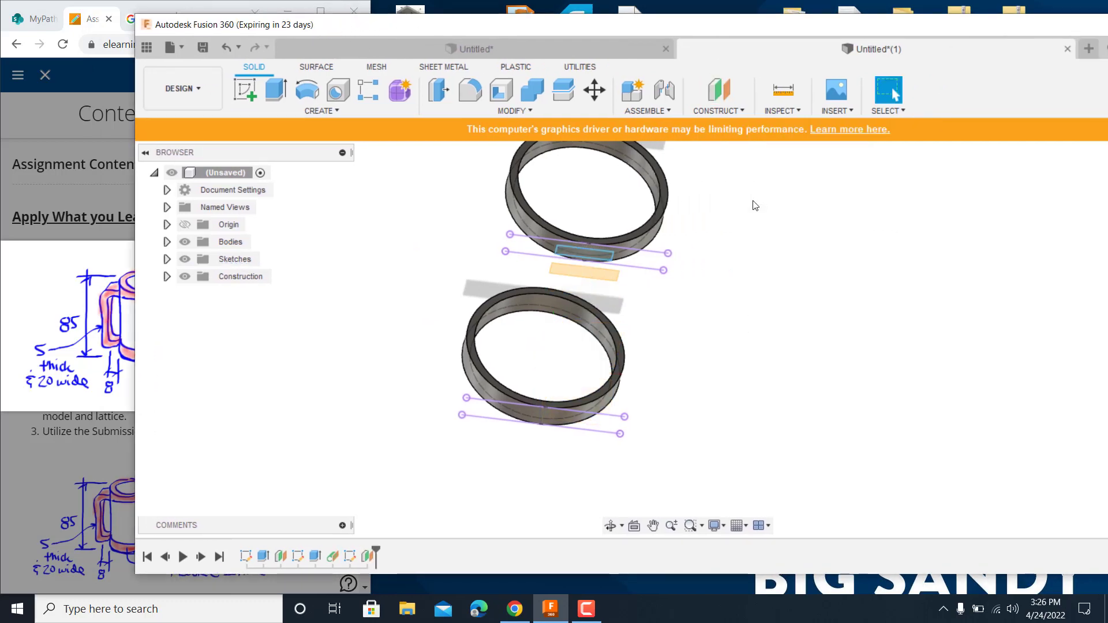
- Start a sketch on the new offset plane and draw a rectangle about 17 by 6 mm around the origin, within the first ring's outline
{"action": "left_click", "coordinate": [246, 90]}
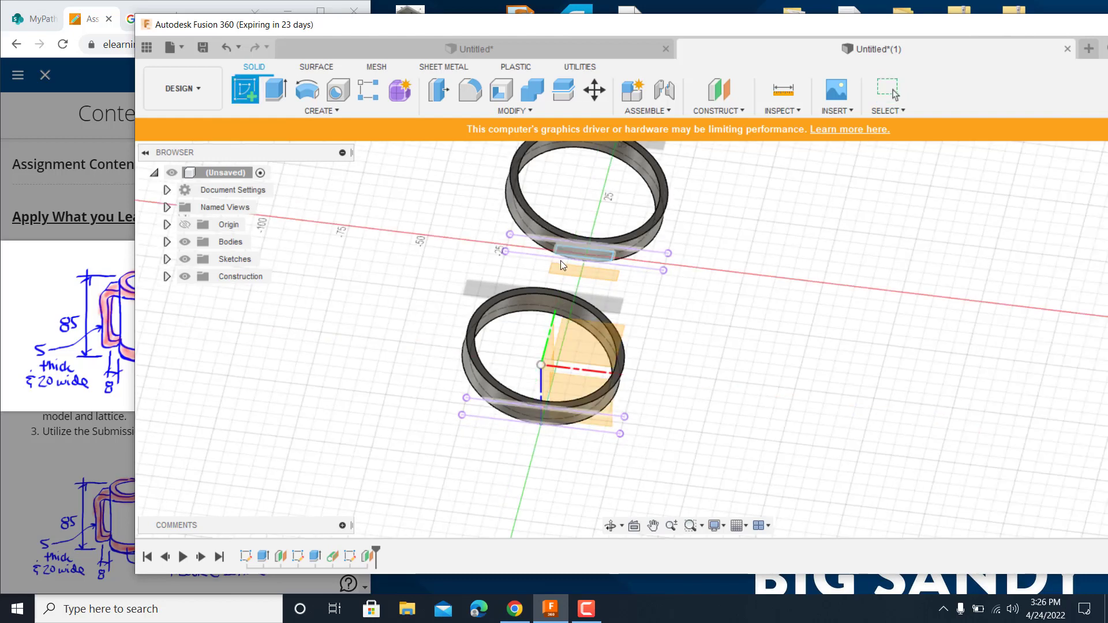
{"action": "left_click", "coordinate": [568, 277]}
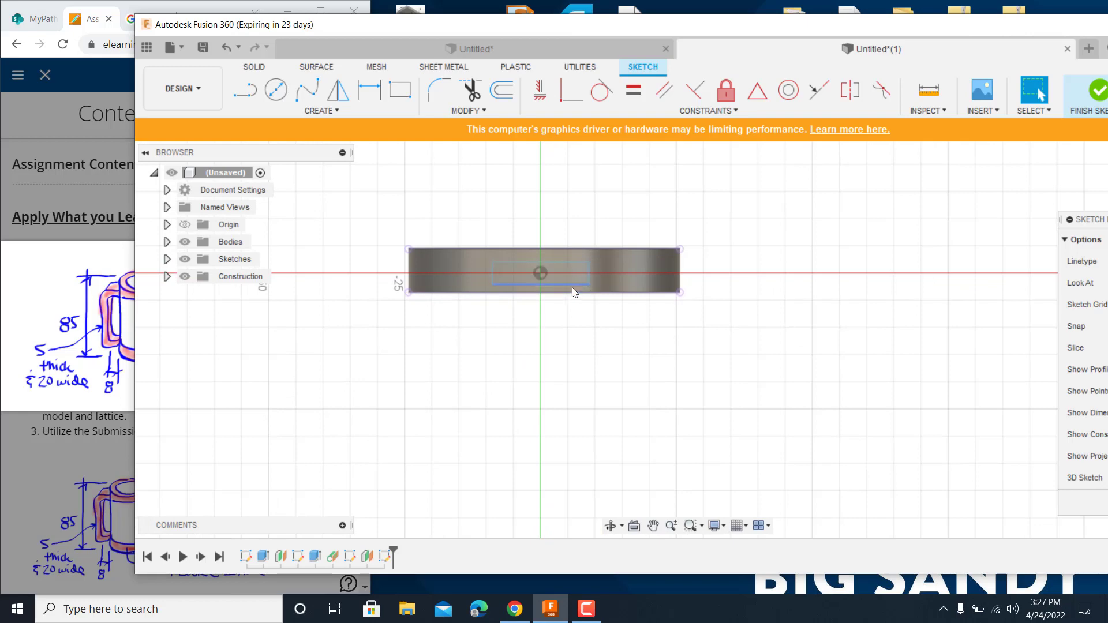
{"action": "scroll", "coordinate": [545, 265], "scroll_direction": "up", "scroll_amount": 1}
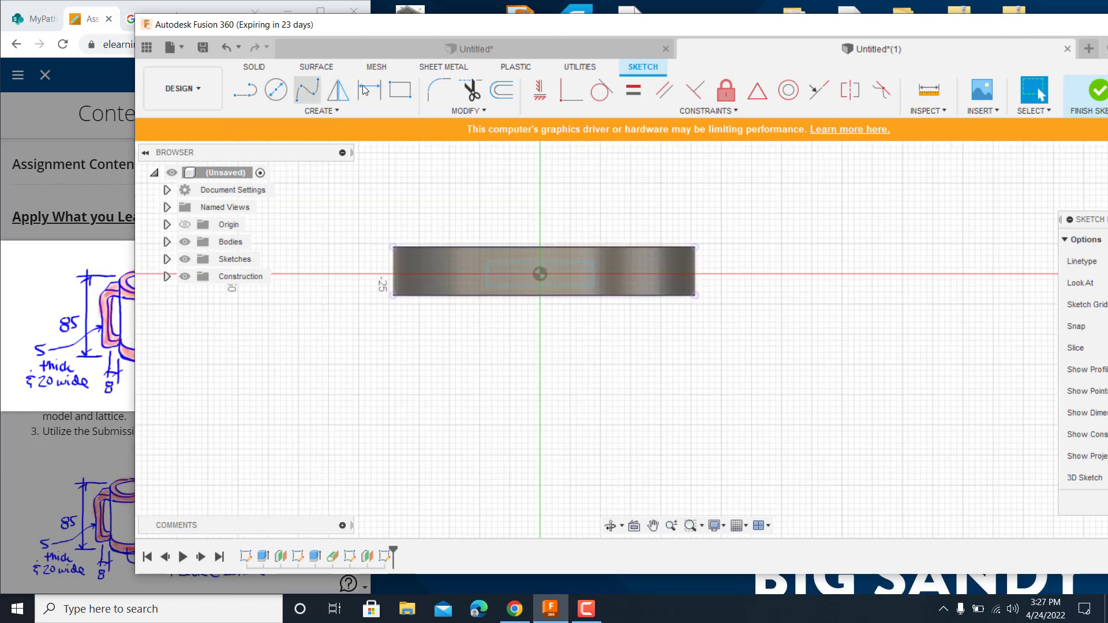
{"action": "left_click", "coordinate": [401, 90]}
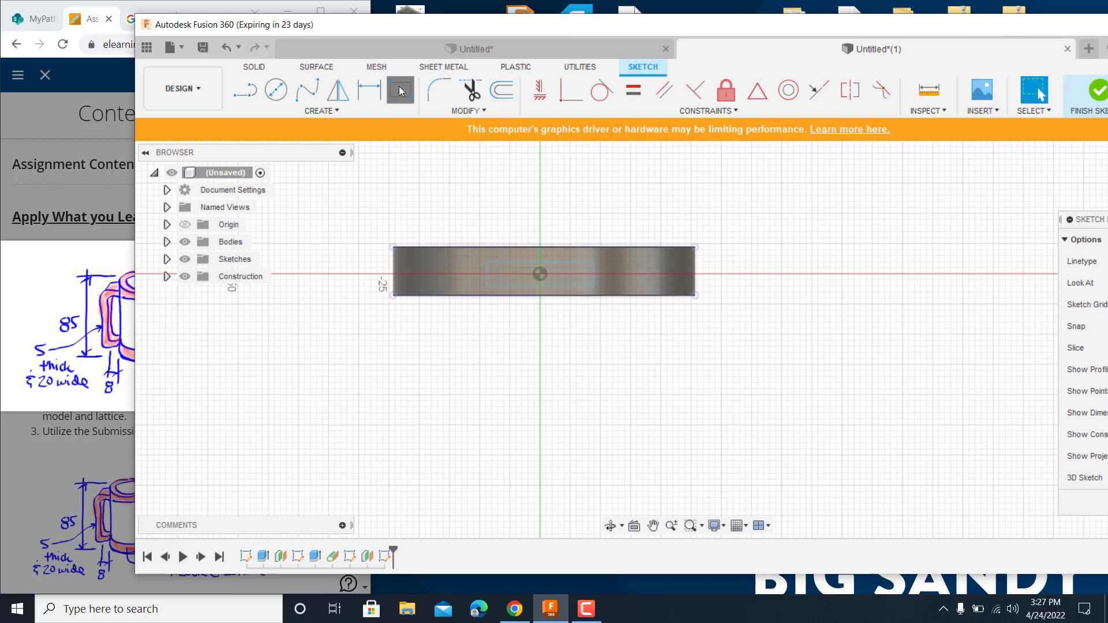
{"action": "left_click", "coordinate": [497, 255]}
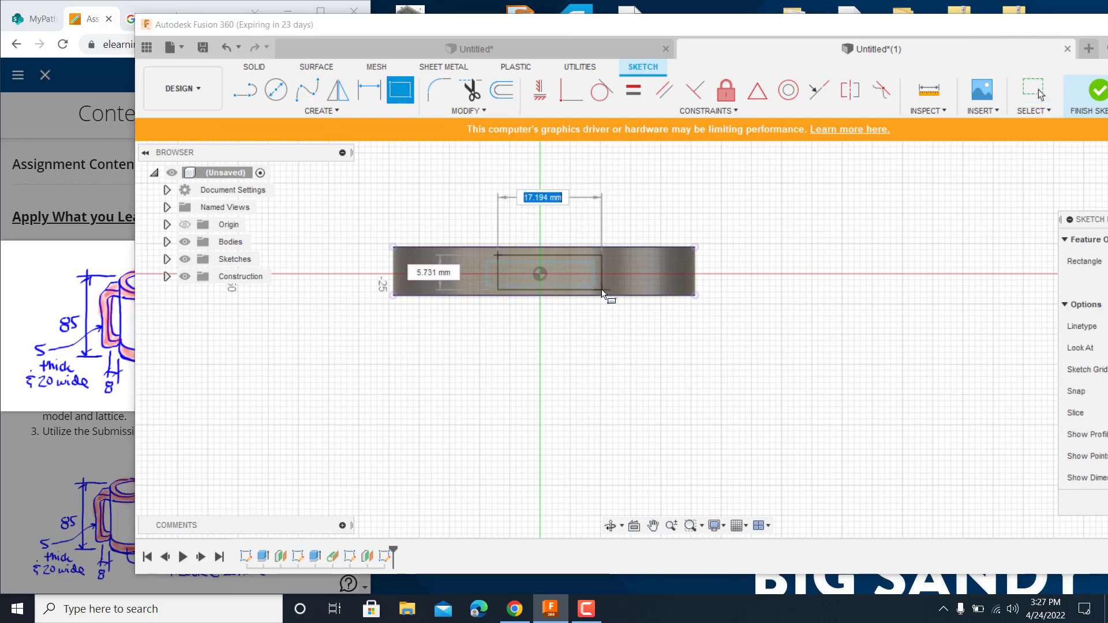
{"action": "left_click", "coordinate": [602, 292]}
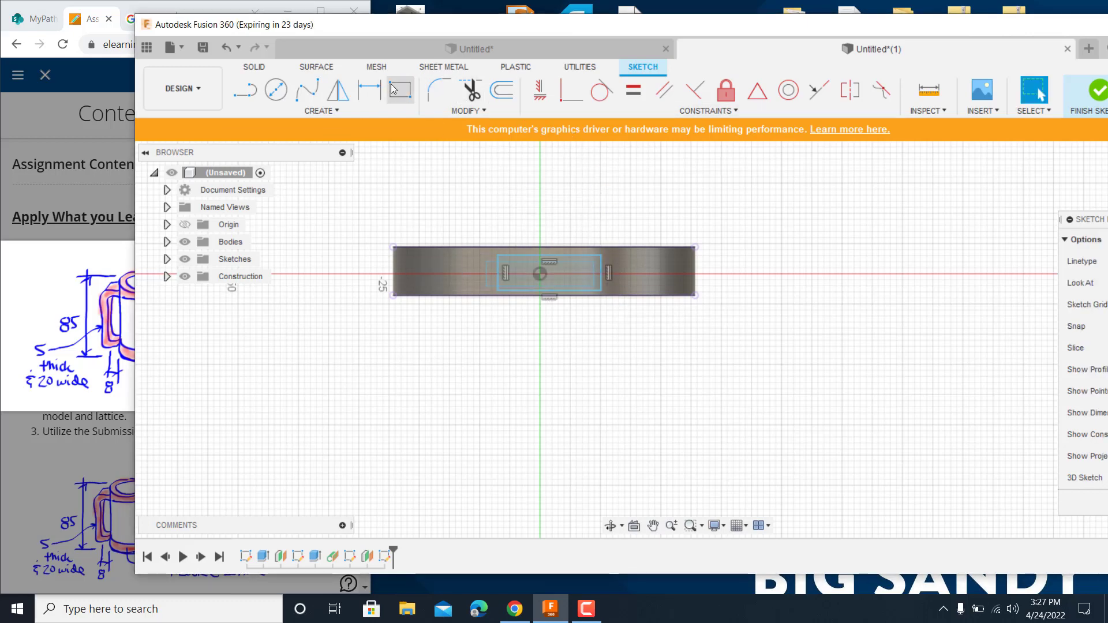
- Dimension the new rectangle's height to 5 mm
{"action": "left_click", "coordinate": [369, 89]}
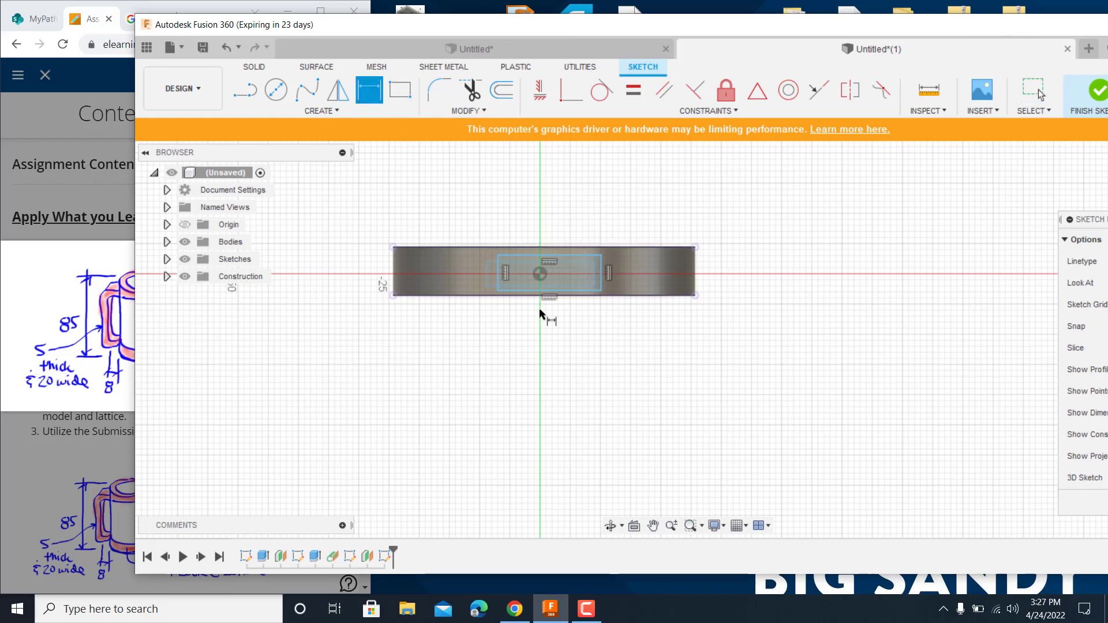
{"action": "left_click", "coordinate": [581, 256]}
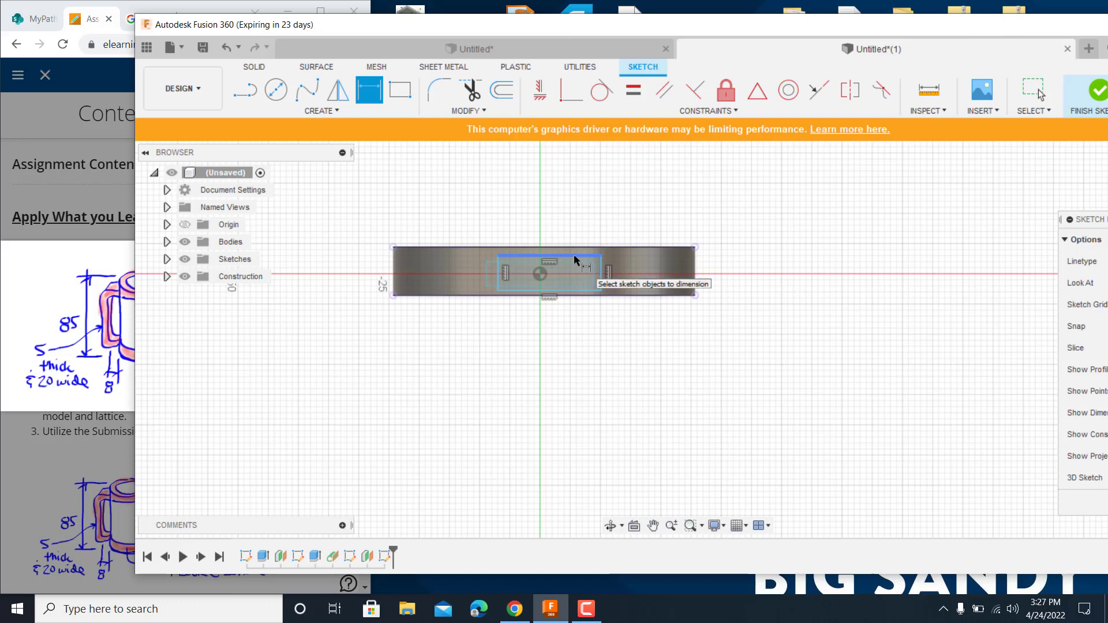
{"action": "left_click", "coordinate": [580, 297]}
{"action": "left_click", "coordinate": [653, 281]}
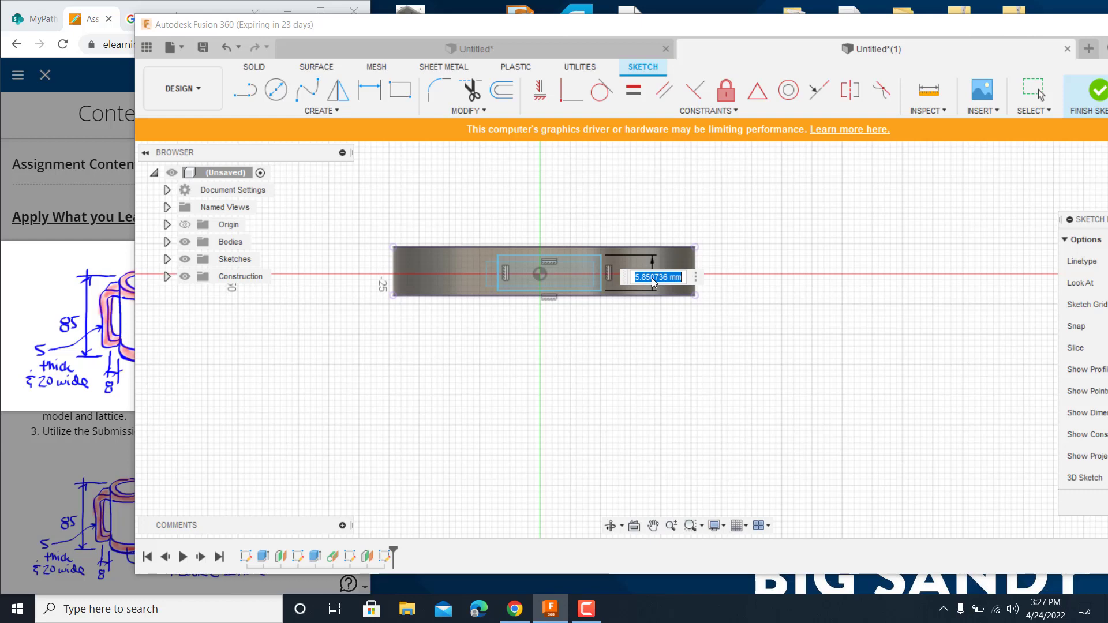
{"action": "type", "text": "5"}
{"action": "key", "text": "Return"}
{"action": "left_click", "coordinate": [564, 248]}
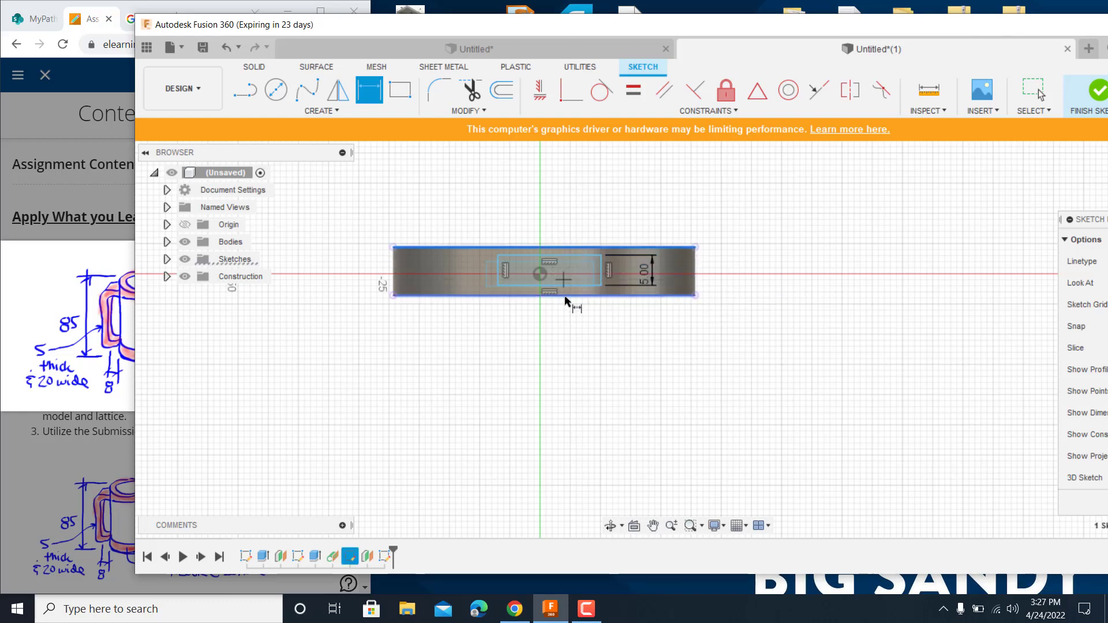
{"action": "left_click", "coordinate": [565, 296]}
{"action": "key", "text": "Escape"}
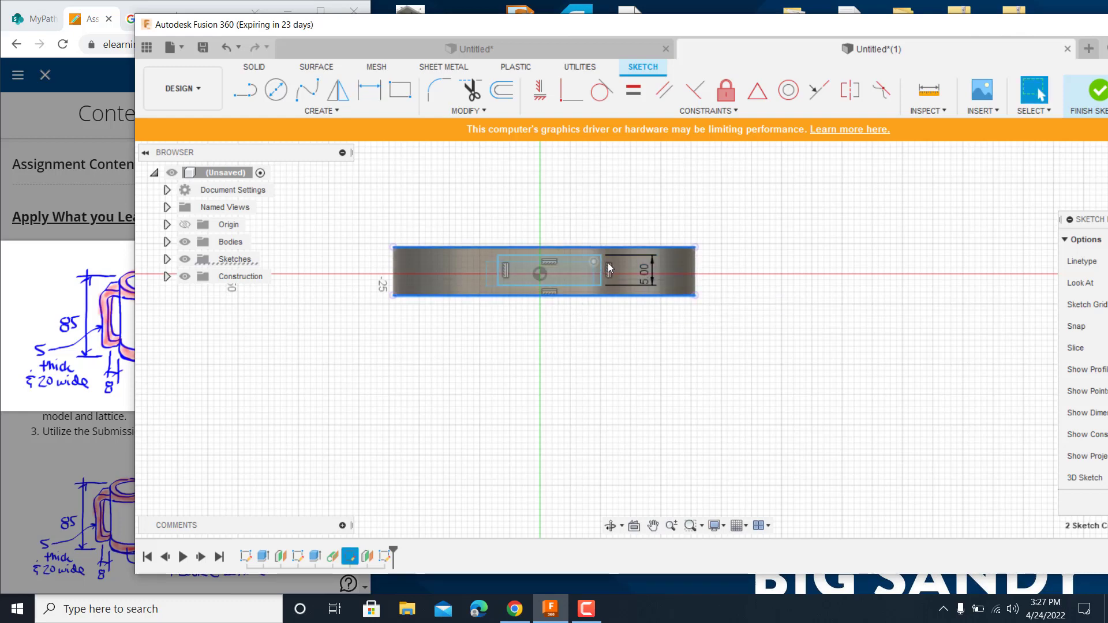
{"action": "key", "text": "d"}
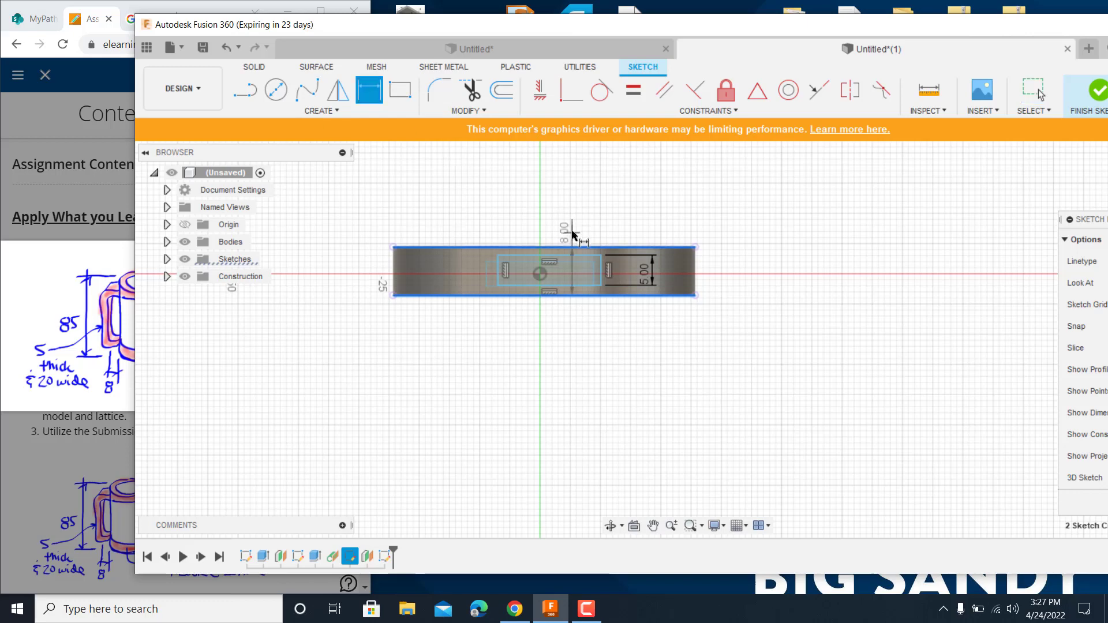
{"action": "left_click", "coordinate": [566, 255]}
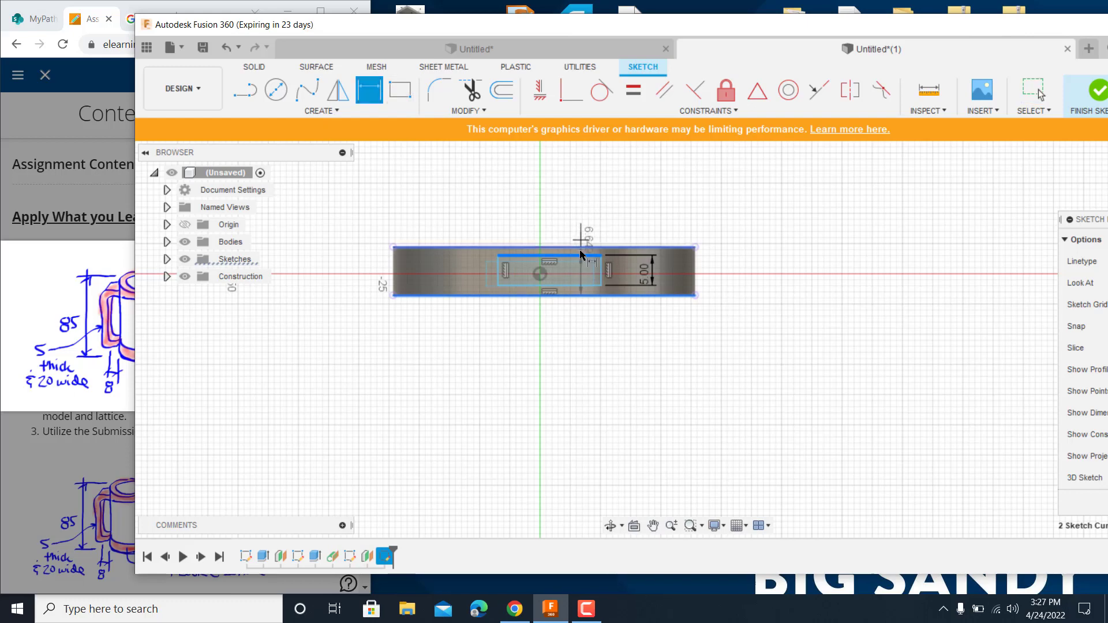
{"action": "left_click", "coordinate": [575, 249]}
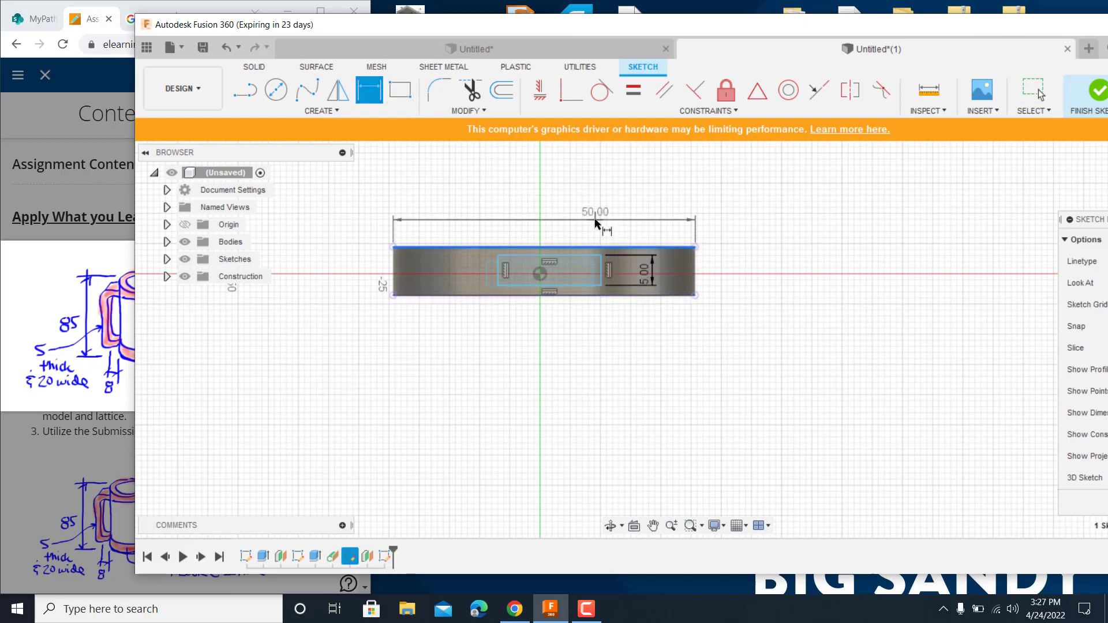
{"action": "key", "text": "Escape"}
- Set the gap between the rectangle's upper edge and the projected upper edge of the first ring to 1.5 mm
{"action": "key", "text": "d"}
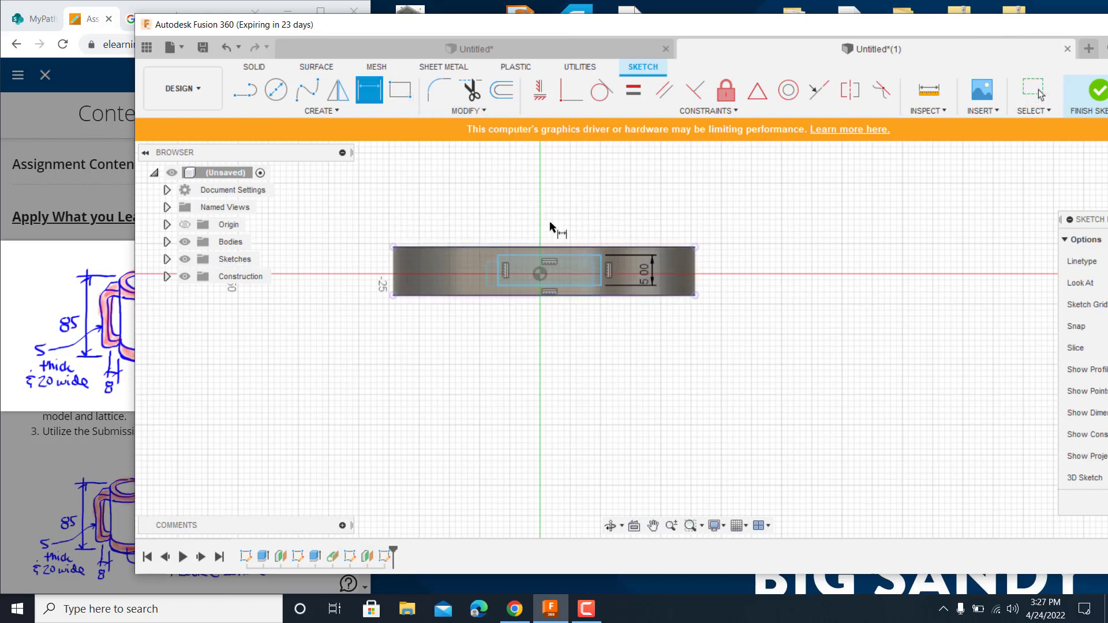
{"action": "left_click", "coordinate": [560, 255]}
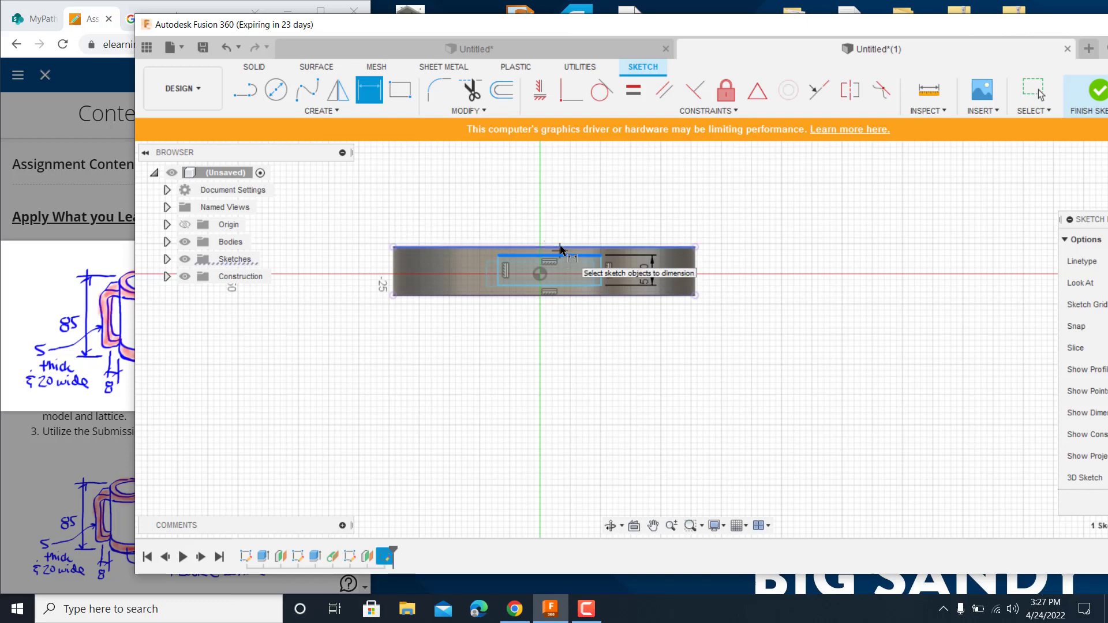
{"action": "left_click", "coordinate": [563, 247]}
{"action": "left_click", "coordinate": [578, 214]}
{"action": "type", "text": "1"}
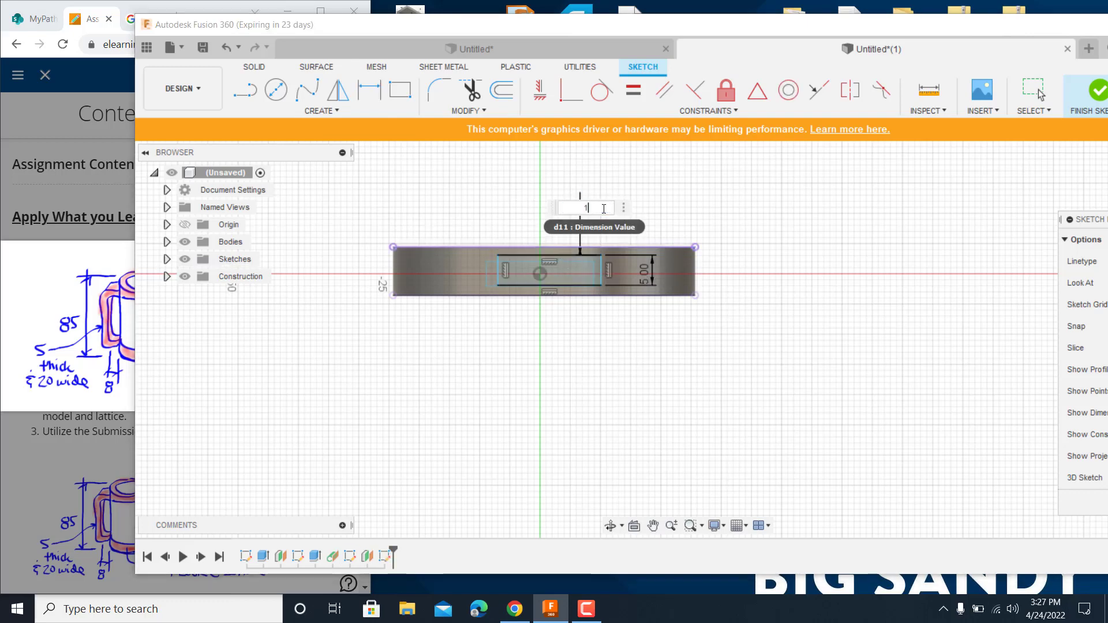
{"action": "type", "text": ".5"}
{"action": "key", "text": "Return"}
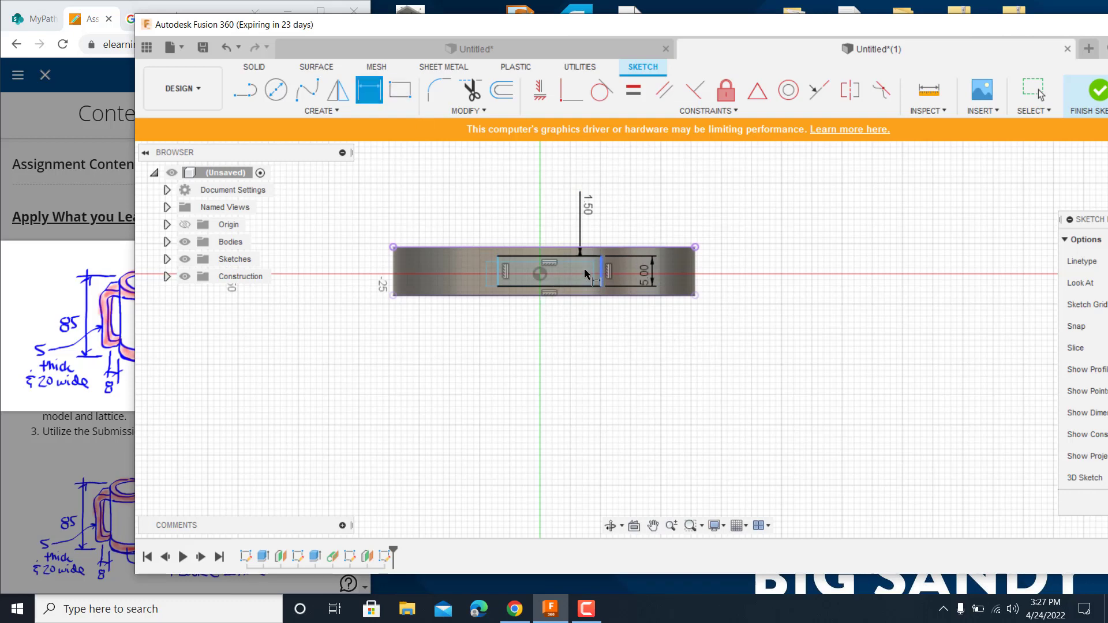
- Dimension the distance from the origin to the rectangle's right side as 12.5 mm
{"action": "left_click", "coordinate": [541, 274]}
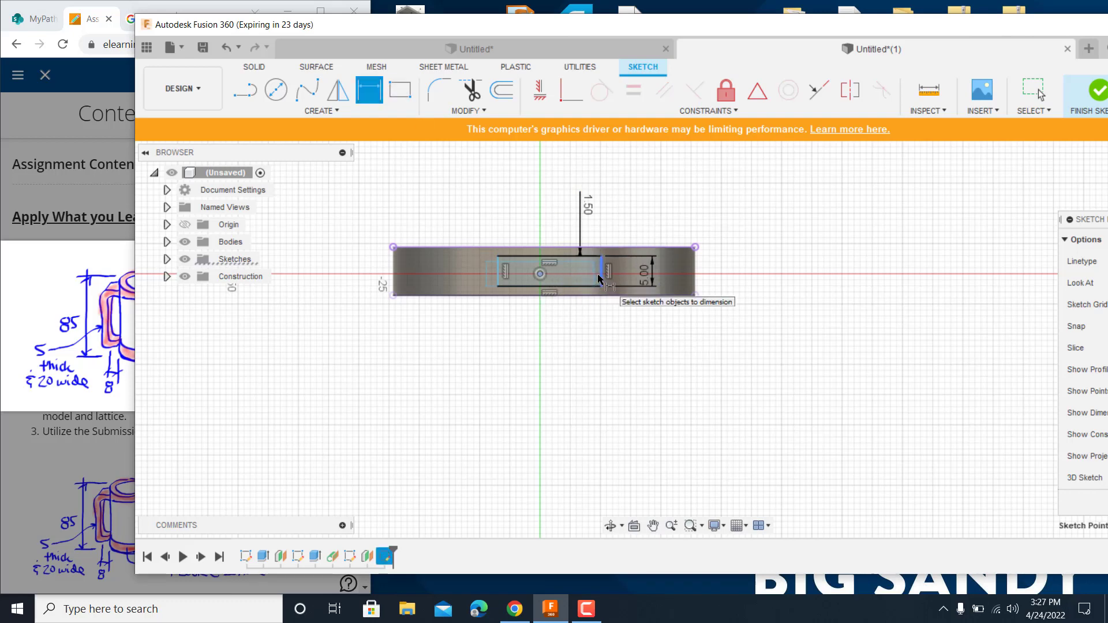
{"action": "left_click", "coordinate": [602, 281]}
{"action": "left_click", "coordinate": [564, 225]}
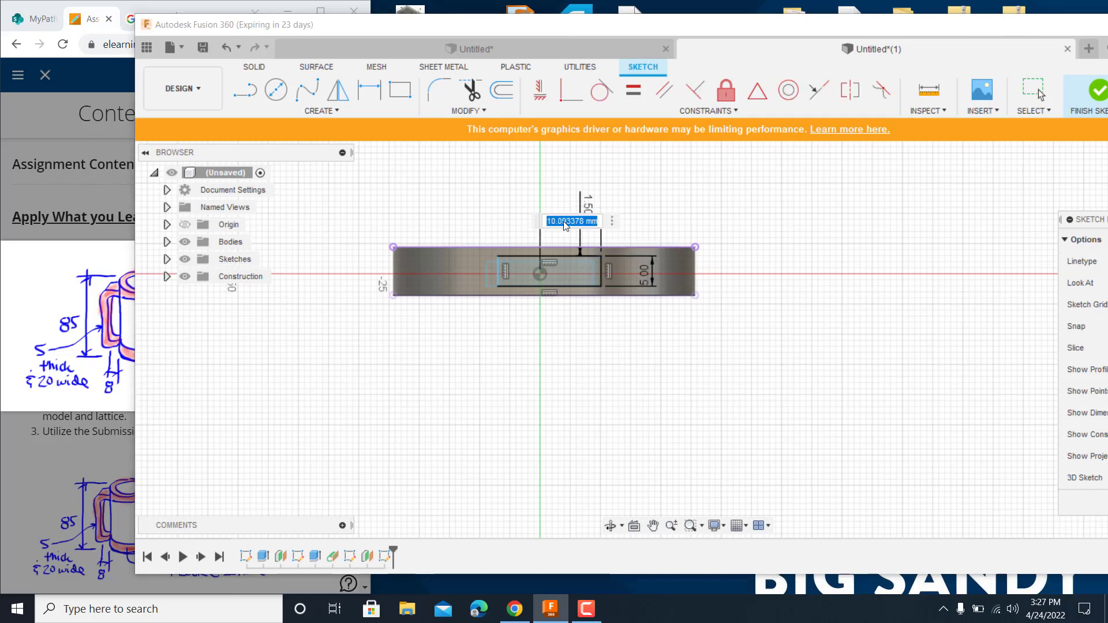
{"action": "type", "text": "12.5"}
{"action": "key", "text": "Return"}
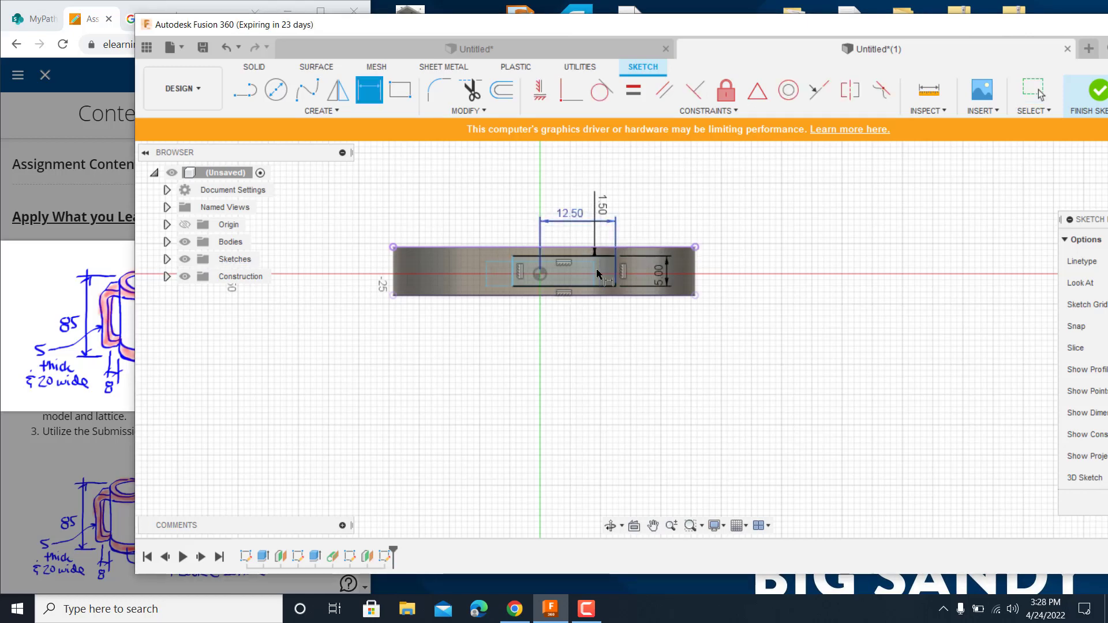
- Dimension the rectangle's width between its two short sides as 25 mm
{"action": "left_click", "coordinate": [616, 276]}
{"action": "left_click", "coordinate": [512, 277]}
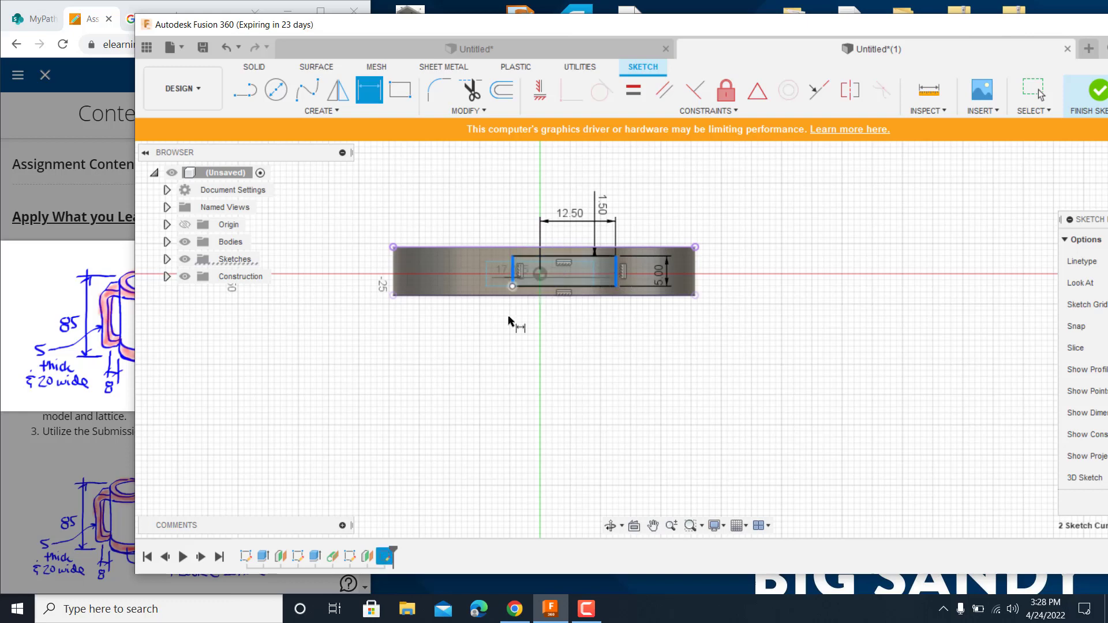
{"action": "left_click", "coordinate": [579, 333]}
{"action": "type", "text": "25"}
{"action": "key", "text": "Return"}
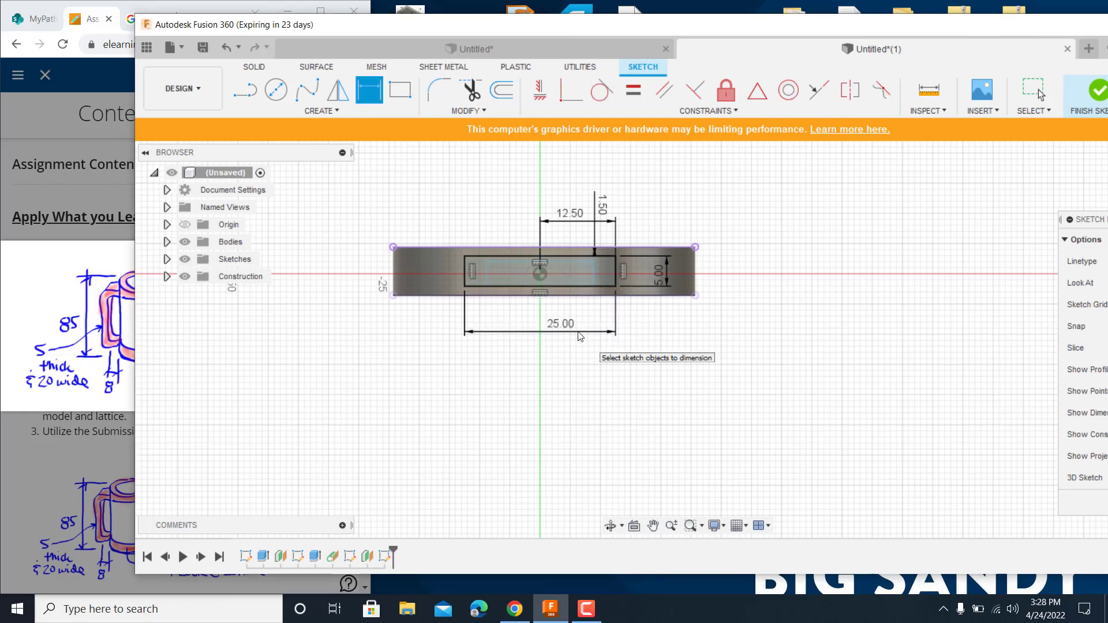
- Draw a second rectangle 25 mm wide and about 3 mm high within the second ring's outline, aligned below the first rectangle
{"action": "scroll", "coordinate": [625, 335], "scroll_direction": "down", "scroll_amount": 2}
{"action": "scroll", "coordinate": [631, 339], "scroll_direction": "down", "scroll_amount": 2}
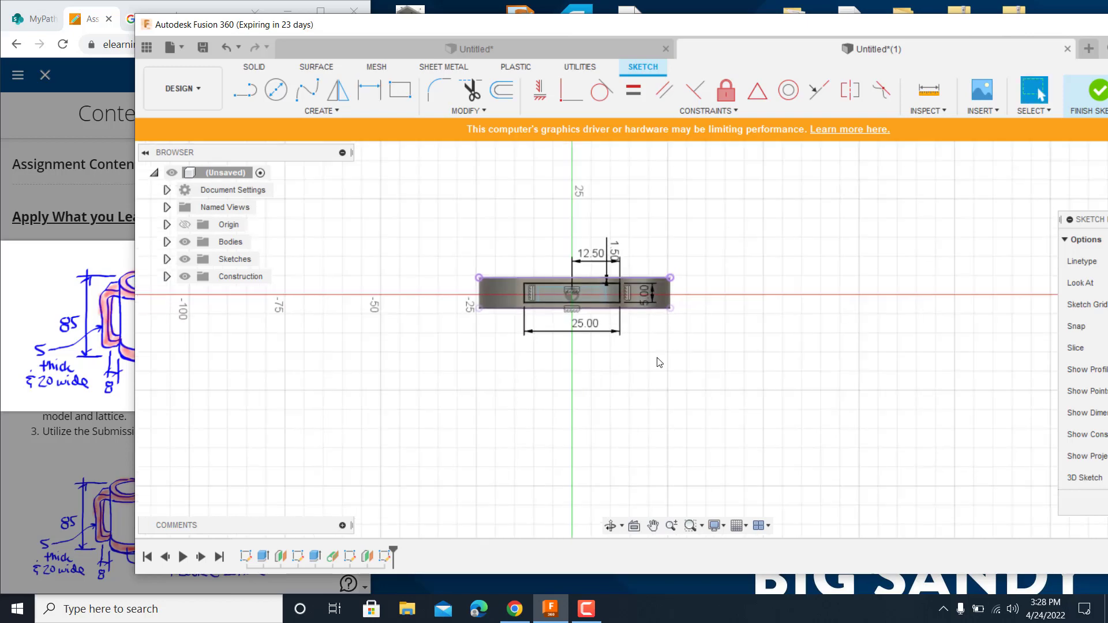
{"action": "mouse_move", "coordinate": [658, 361]}
{"action": "middle_mouse_down"}
{"action": "mouse_move", "coordinate": [628, 223]}
{"action": "mouse_move", "coordinate": [661, 281]}
{"action": "mouse_move", "coordinate": [659, 327]}
{"action": "middle_mouse_up"}
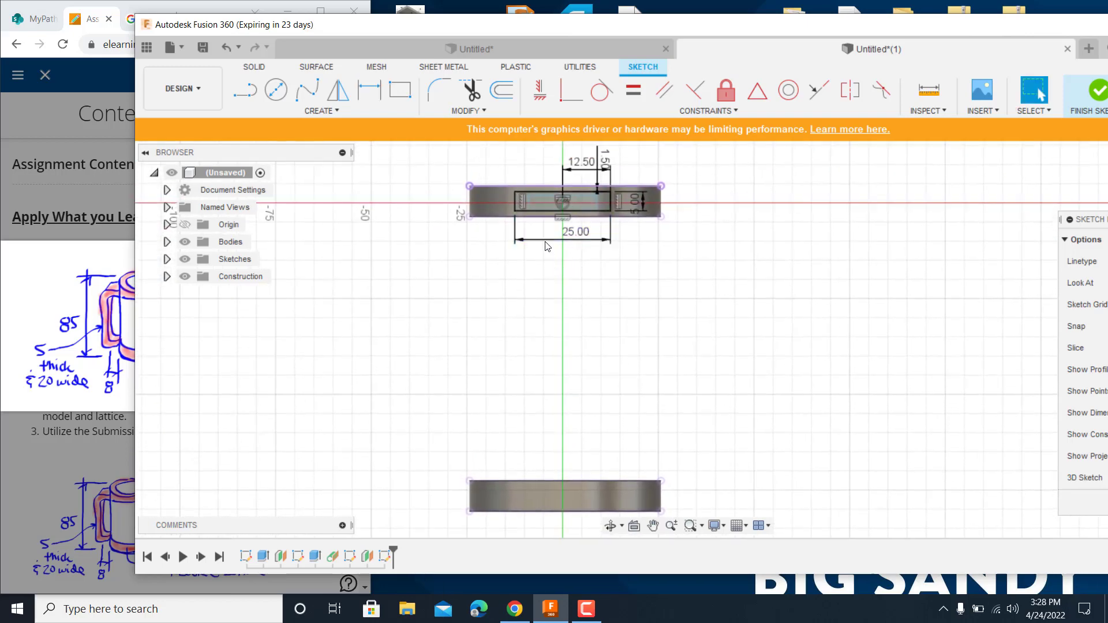
{"action": "scroll", "coordinate": [547, 246], "scroll_direction": "up", "scroll_amount": 1}
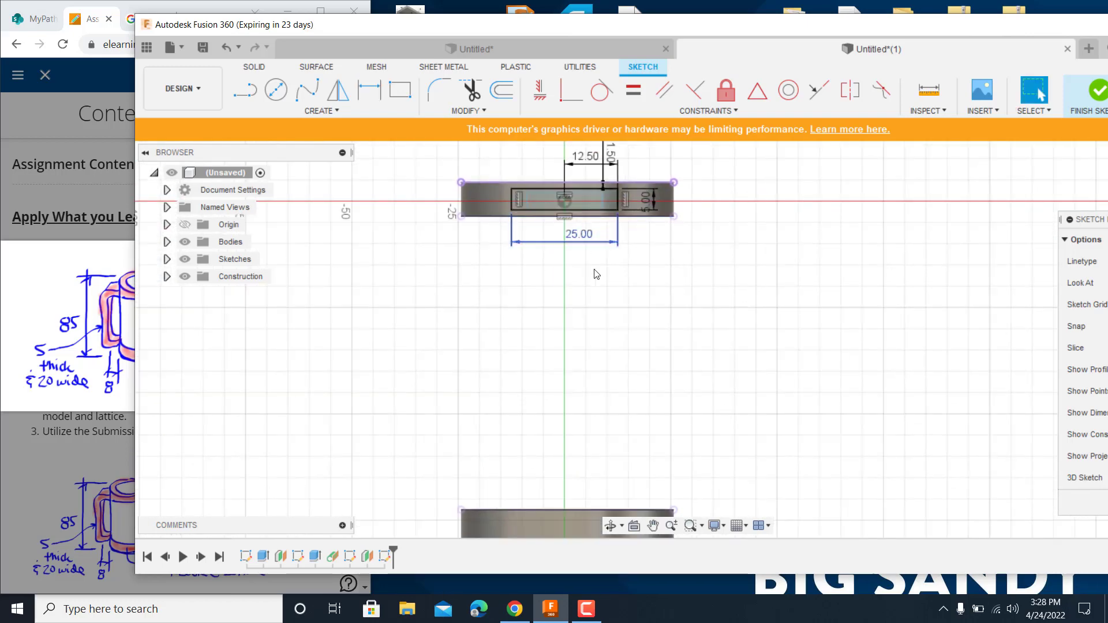
{"action": "middle_click_drag", "start_coordinate": [596, 274], "coordinate": [574, 238]}
{"action": "key", "text": "r"}
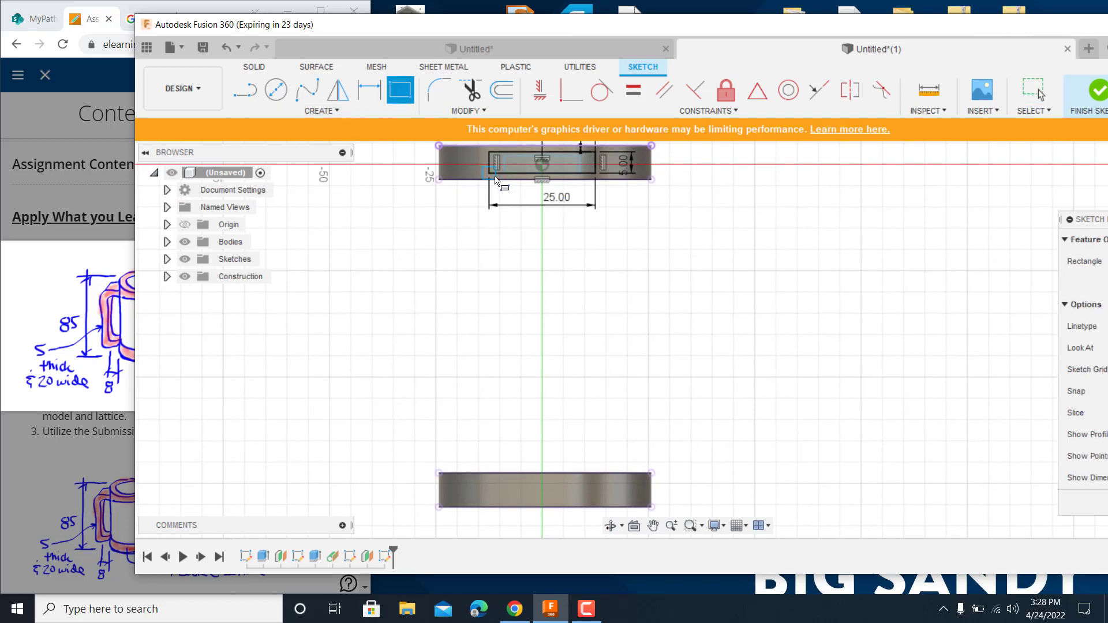
{"action": "left_click", "coordinate": [487, 481]}
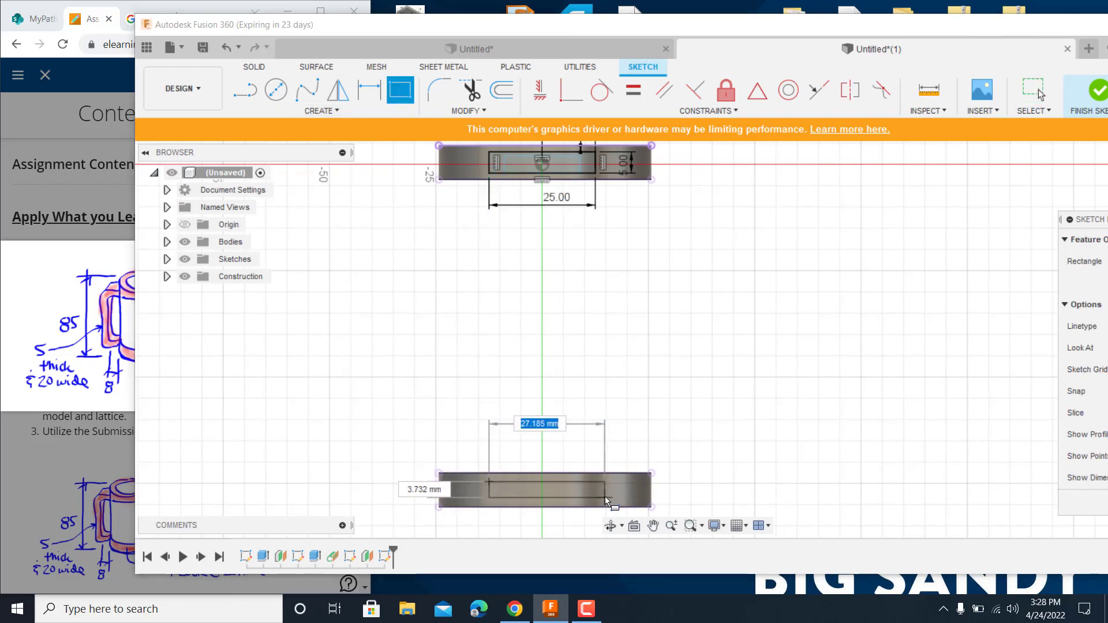
{"action": "type", "text": "25"}
{"action": "key", "text": "Tab"}
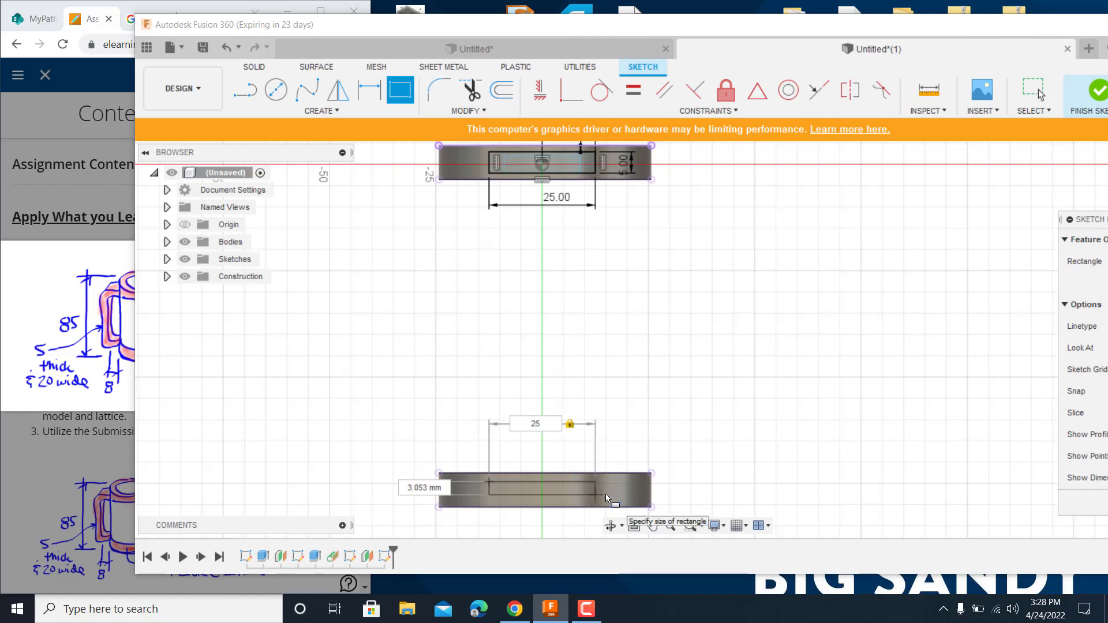
{"action": "key", "text": "Return"}
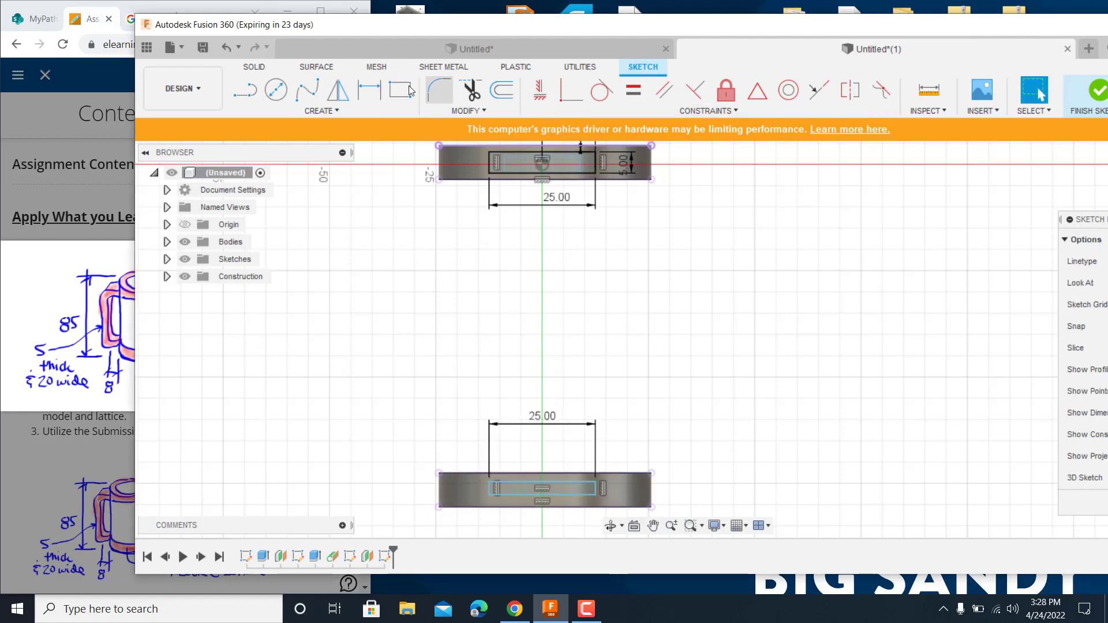
- Dimension the height of the rectangle on the second ring as 5 mm
{"action": "left_click", "coordinate": [369, 89]}
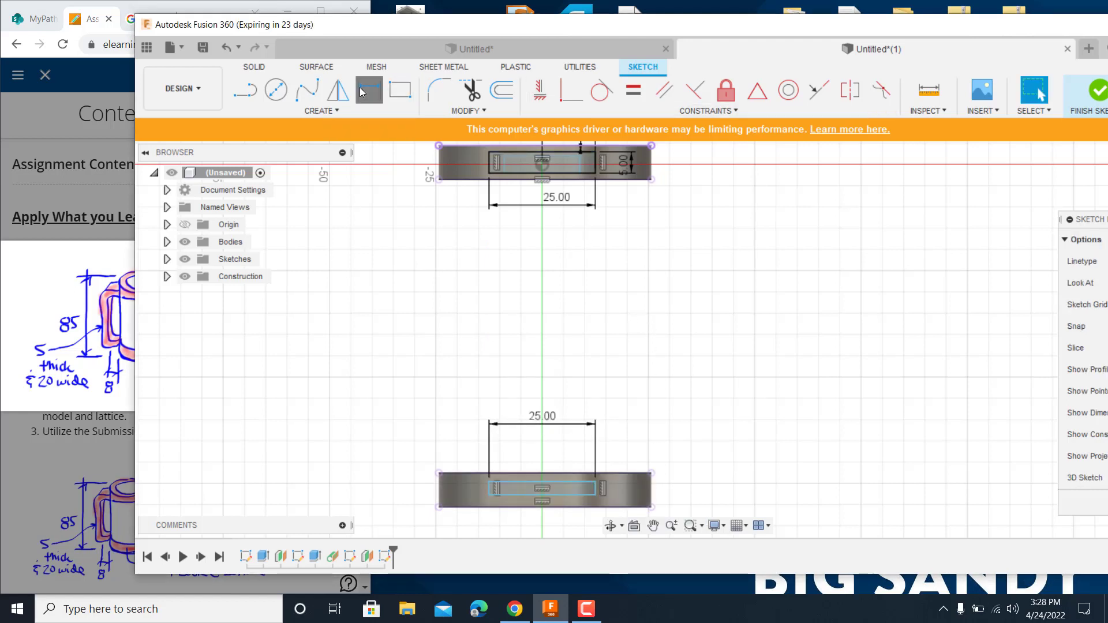
{"action": "left_click", "coordinate": [487, 492]}
{"action": "left_click", "coordinate": [479, 498]}
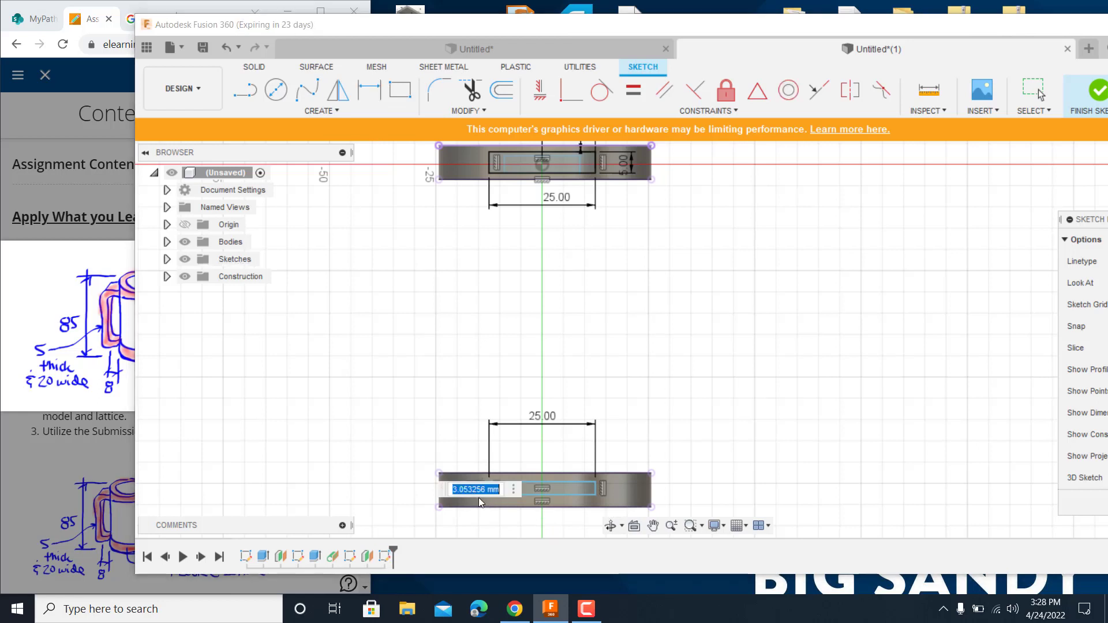
{"action": "type", "text": "5"}
{"action": "key", "text": "Return"}
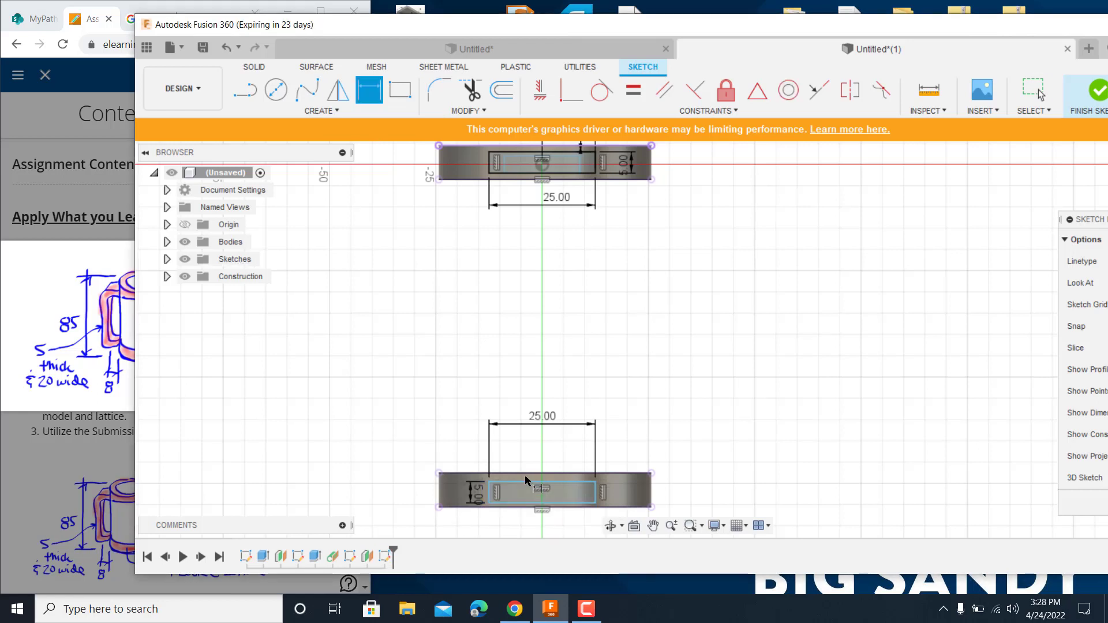
- Set the gap between that rectangle's upper edge and the second ring's projected upper edge to 1.5 mm, and finish the sketch
{"action": "left_click", "coordinate": [525, 482]}
{"action": "left_click", "coordinate": [528, 474]}
{"action": "left_click", "coordinate": [545, 446]}
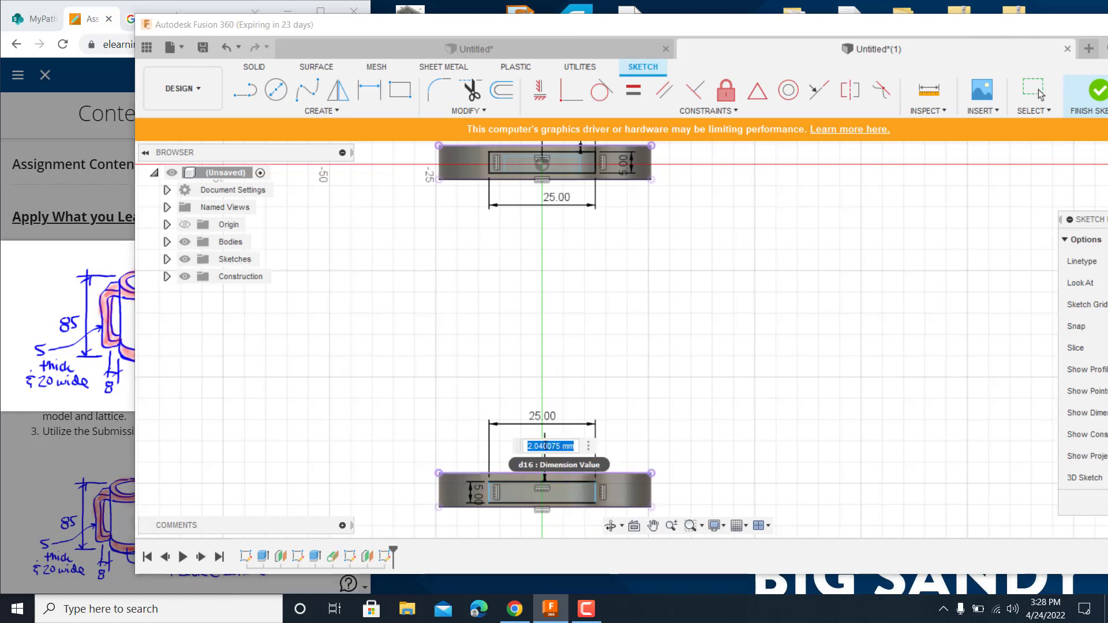
{"action": "type", "text": "1.5"}
{"action": "key", "text": "Return"}
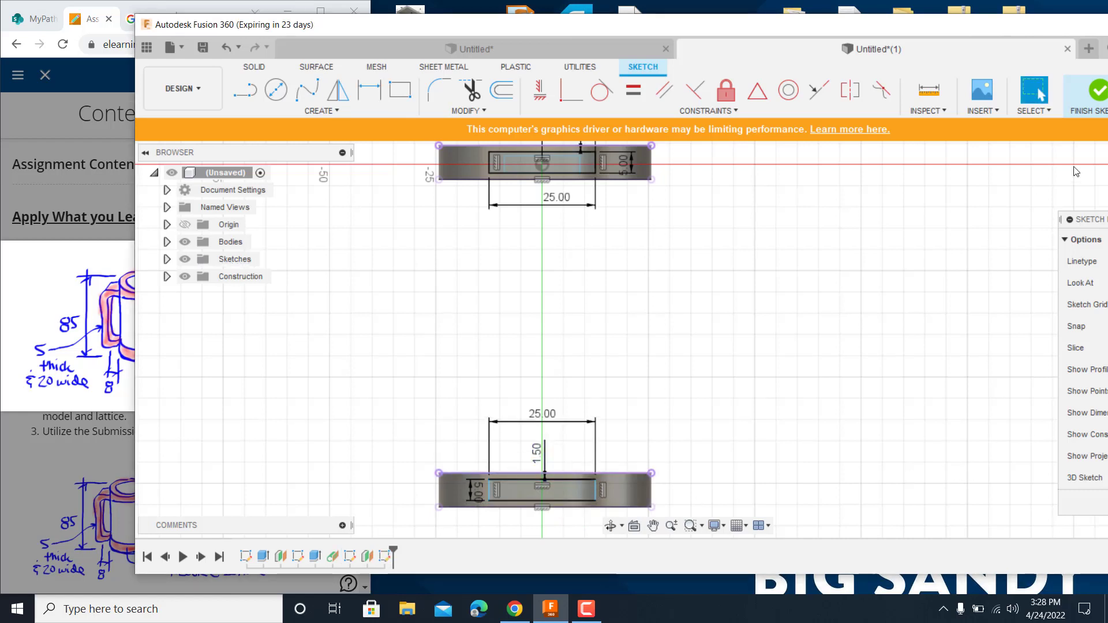
{"action": "left_click", "coordinate": [1093, 91]}
- Start an extrusion with both handle rectangles selected as profiles
{"action": "mouse_move", "coordinate": [912, 284]}
{"action": "middle_mouse_down", "text": "shift"}
{"action": "mouse_move", "coordinate": [833, 324]}
{"action": "mouse_move", "coordinate": [853, 321]}
{"action": "mouse_move", "coordinate": [838, 230]}
{"action": "middle_mouse_up", "text": "shift"}
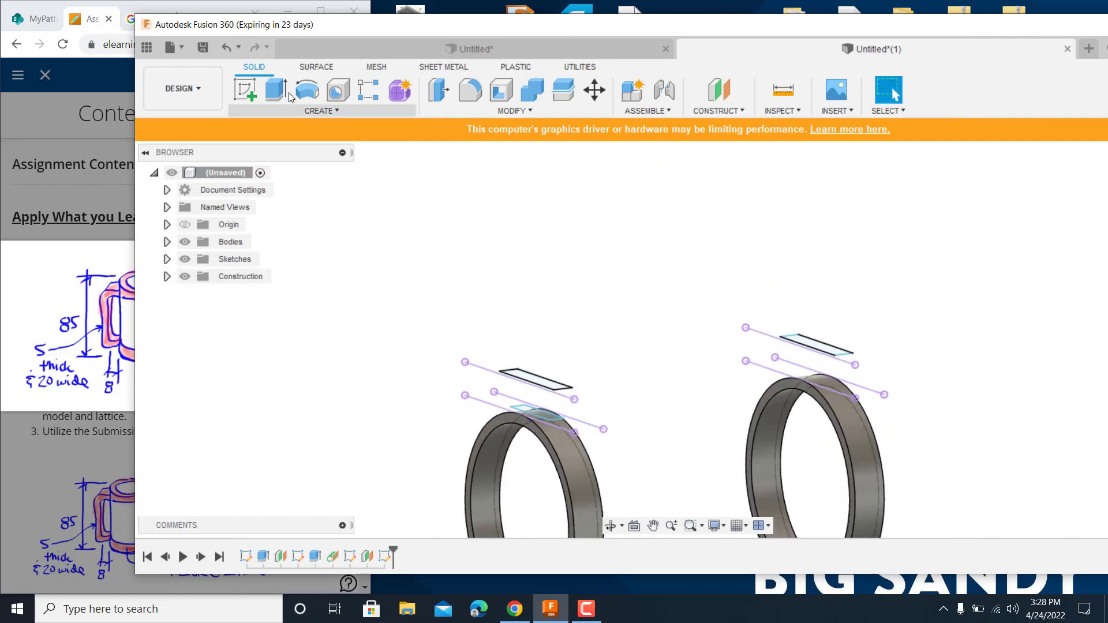
{"action": "key", "text": "e"}
{"action": "left_click", "coordinate": [564, 379]}
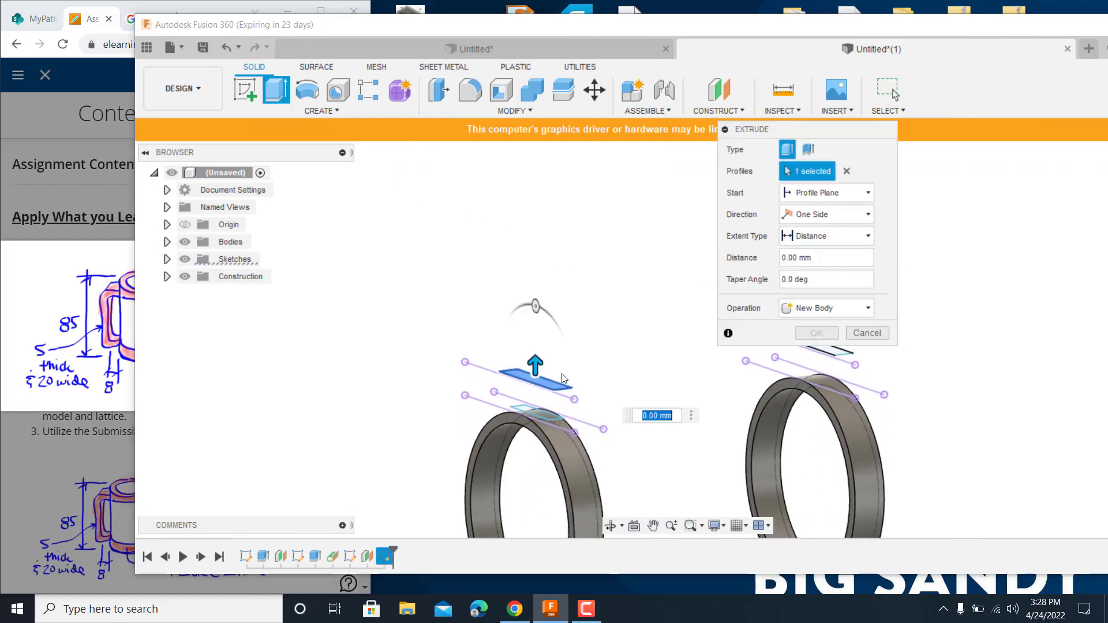
{"action": "left_click", "coordinate": [832, 354]}
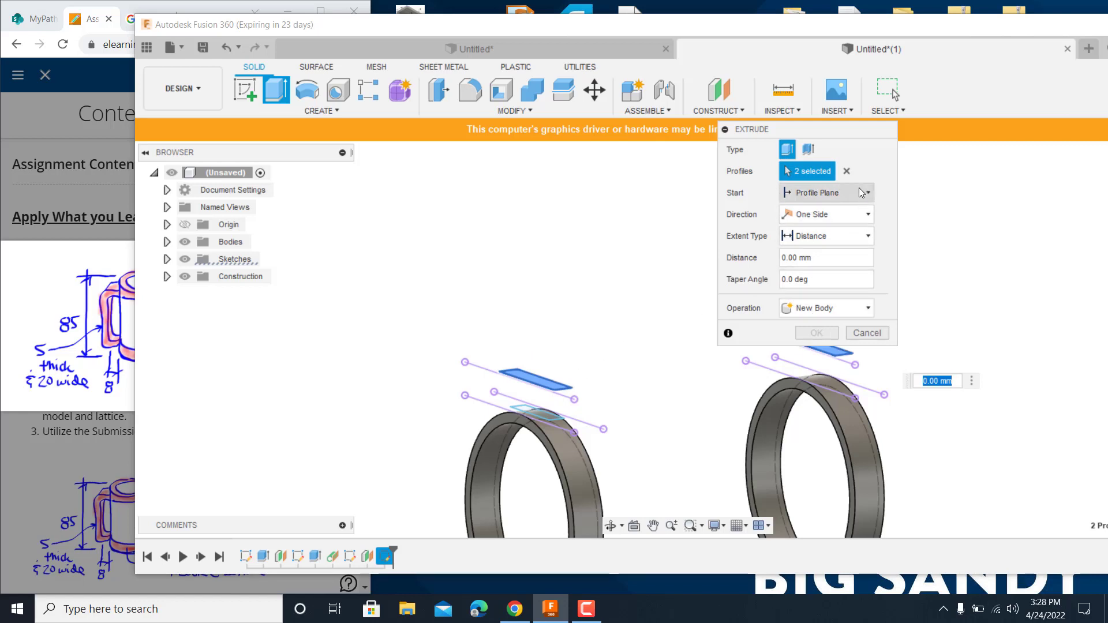
- Try to extrude both rectangles with the To Object extent, ending at the outer face of one ring
{"action": "left_click", "coordinate": [867, 237]}
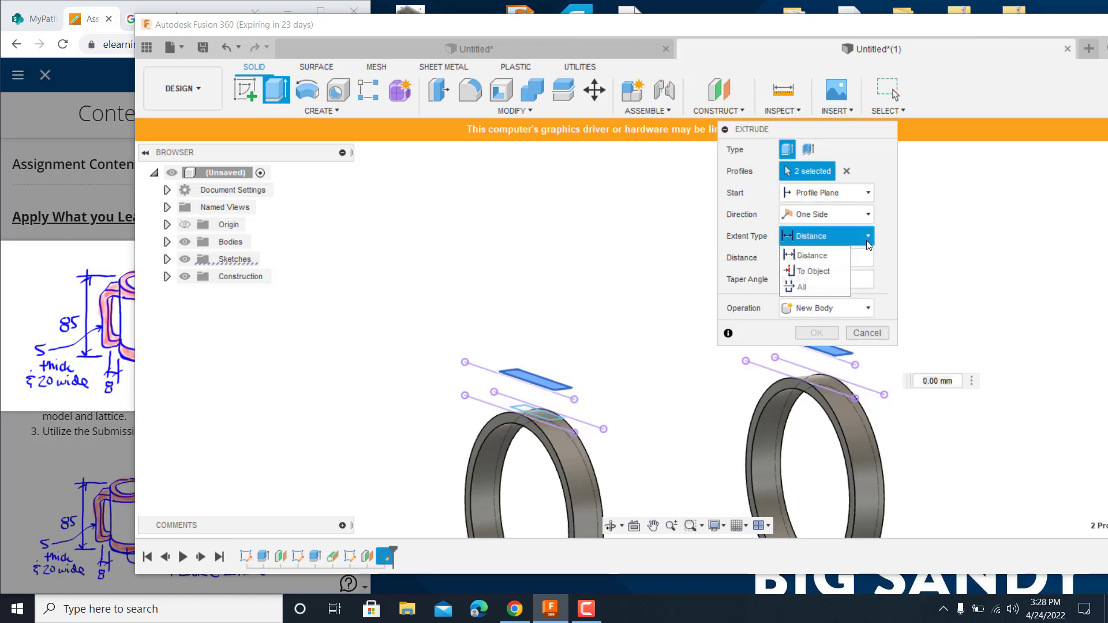
{"action": "left_click", "coordinate": [833, 271]}
{"action": "left_click", "coordinate": [562, 452]}
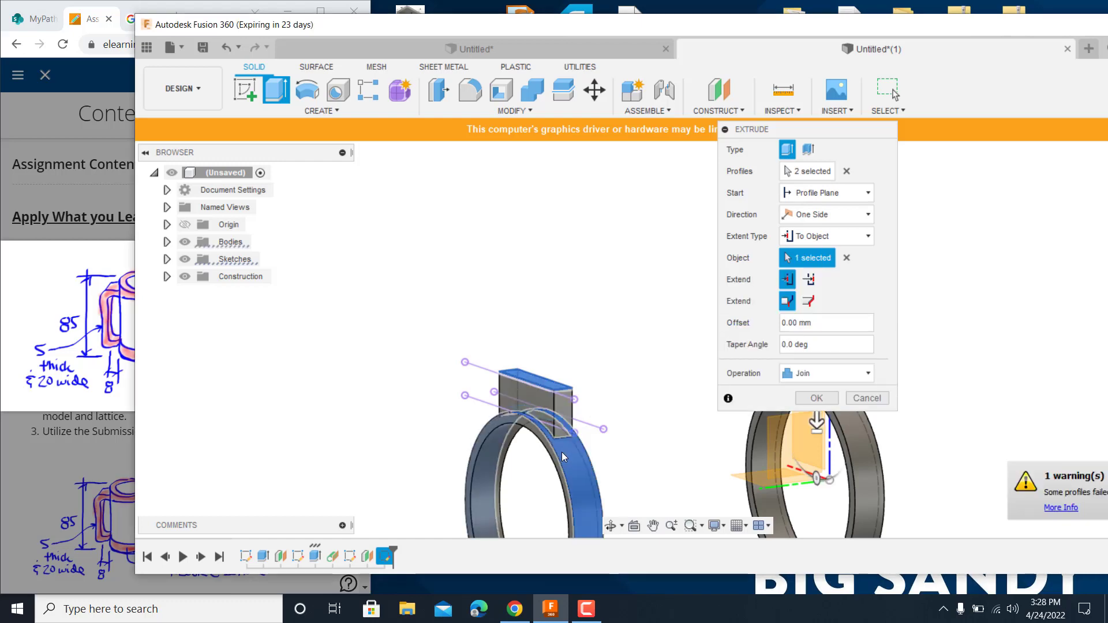
{"action": "left_click_drag", "start_coordinate": [822, 141], "coordinate": [607, 141]}
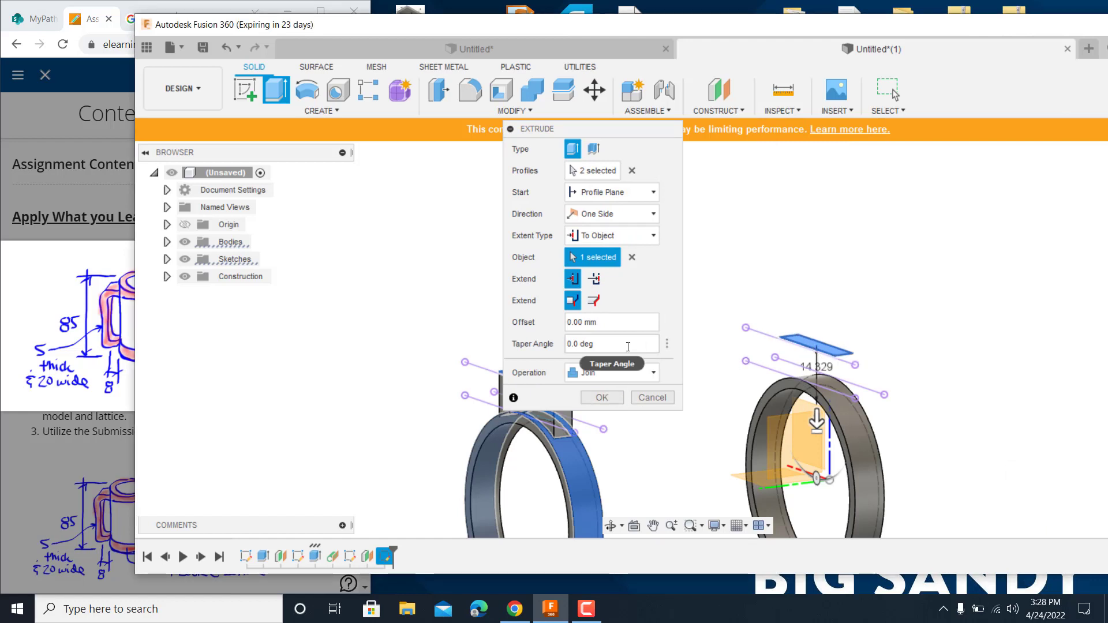
{"action": "left_click", "coordinate": [642, 216]}
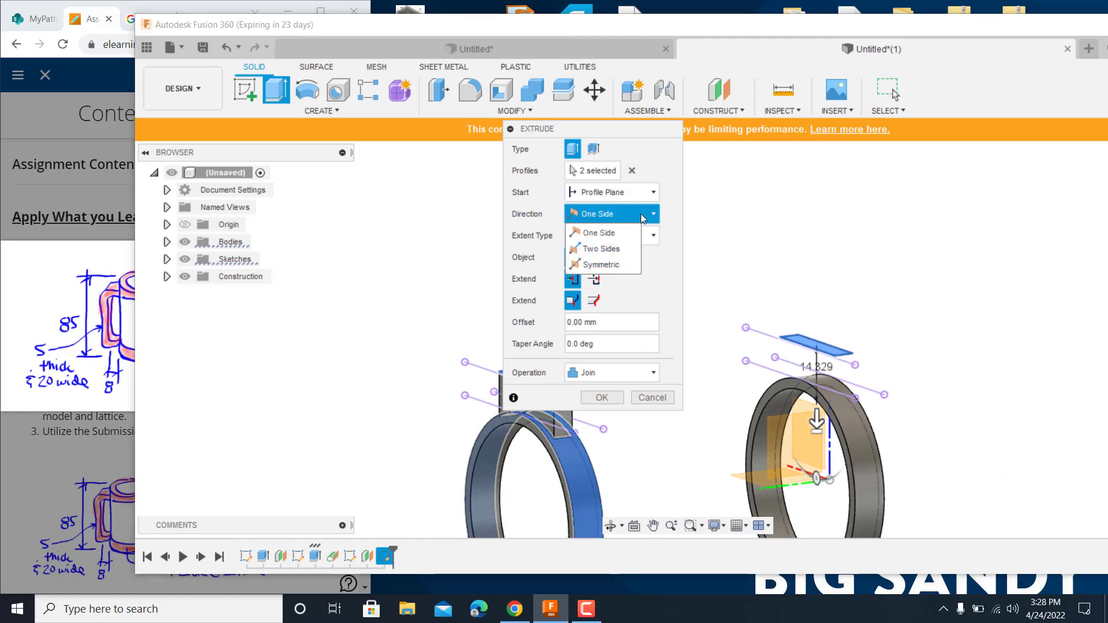
{"action": "left_click", "coordinate": [642, 216]}
{"action": "left_click", "coordinate": [655, 236]}
{"action": "left_click", "coordinate": [655, 237]}
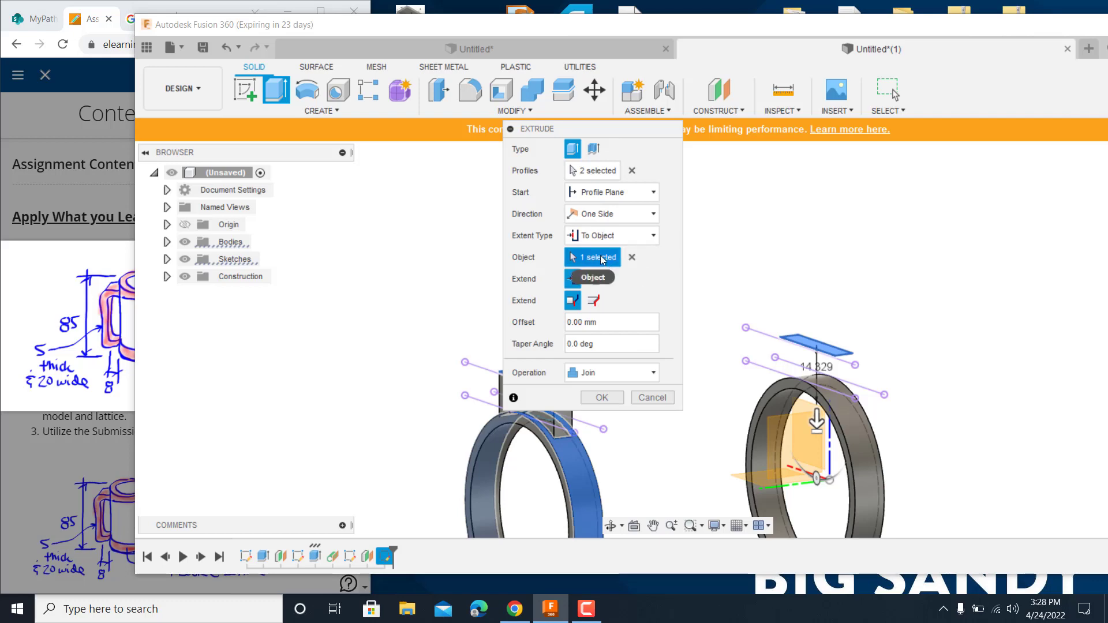
- Try each ring body in turn as the extrusion's target object, and switch the extent back to Distance
{"action": "left_click", "coordinate": [761, 416]}
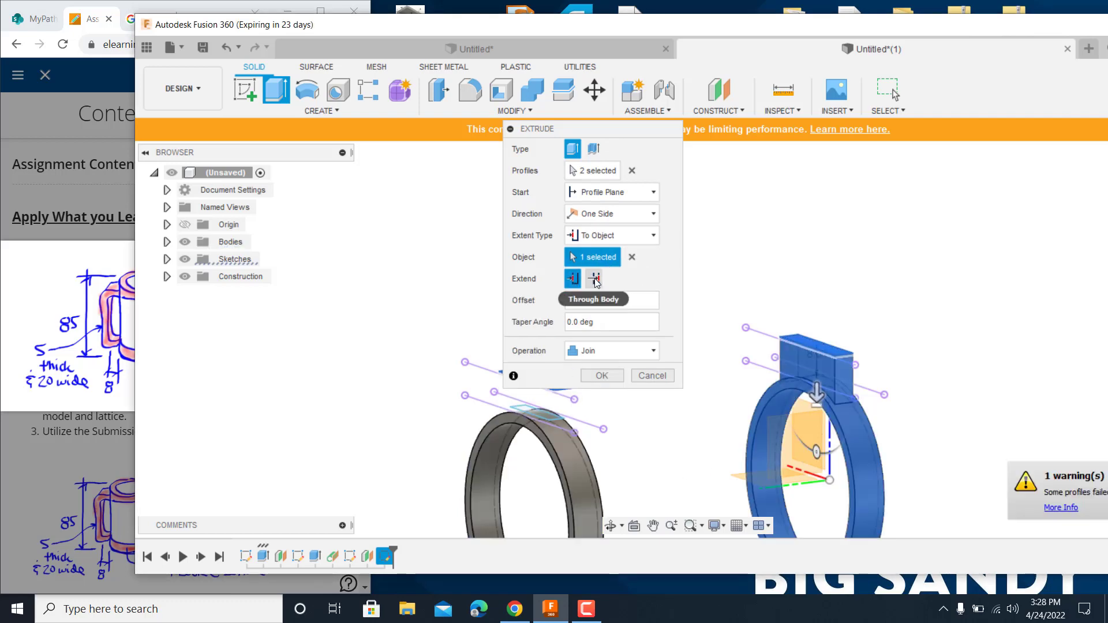
{"action": "left_click", "coordinate": [553, 444]}
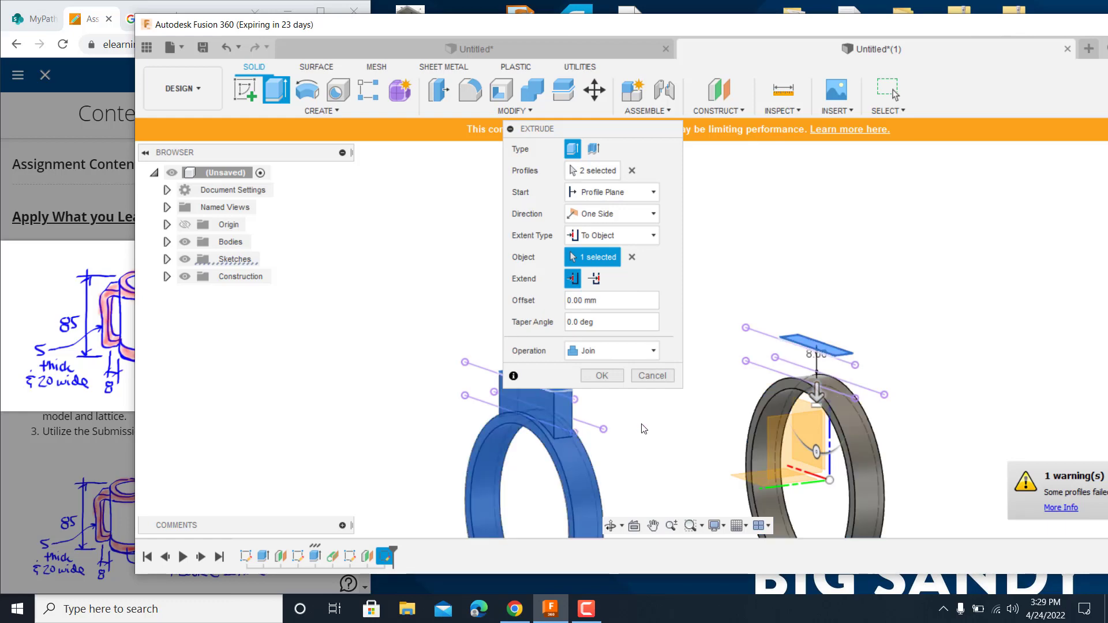
{"action": "left_click", "coordinate": [759, 415]}
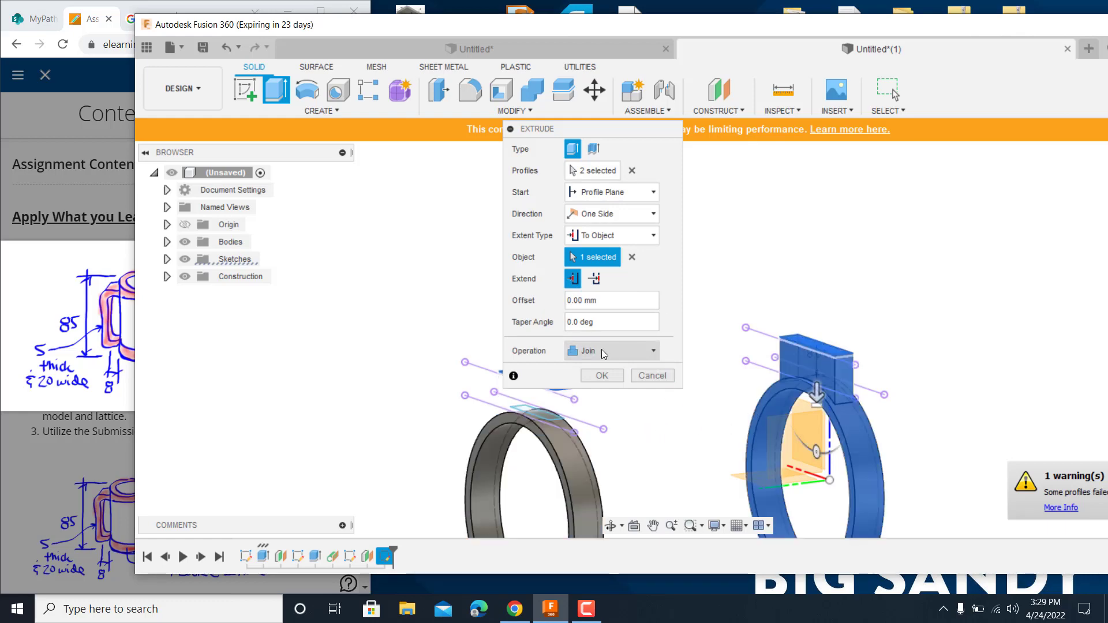
{"action": "left_click_drag", "start_coordinate": [604, 135], "coordinate": [365, 86]}
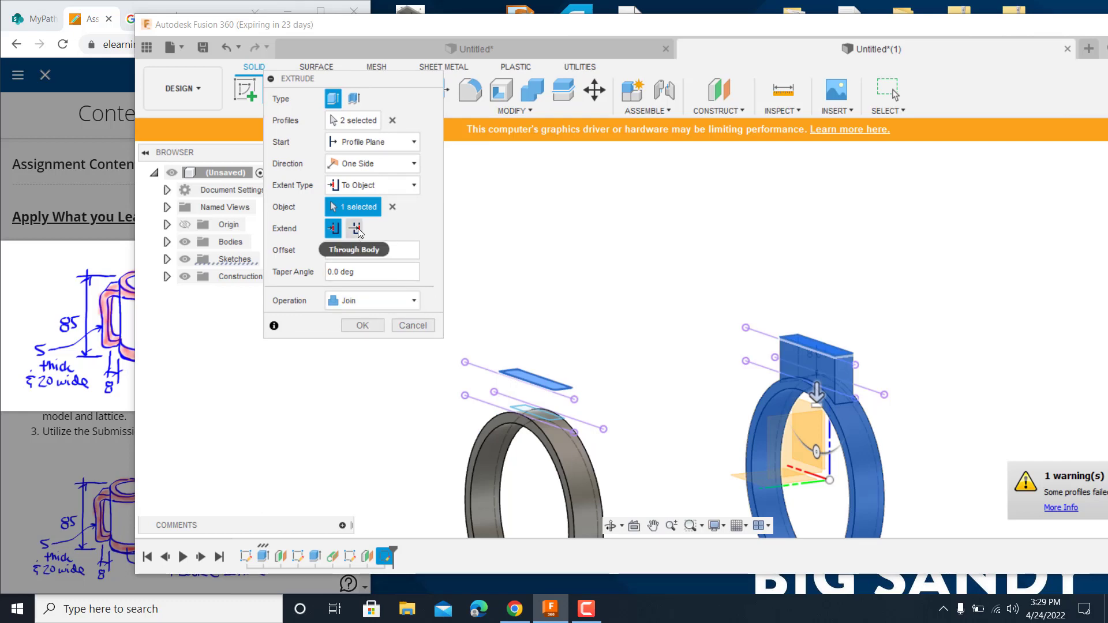
{"action": "left_click", "coordinate": [382, 184]}
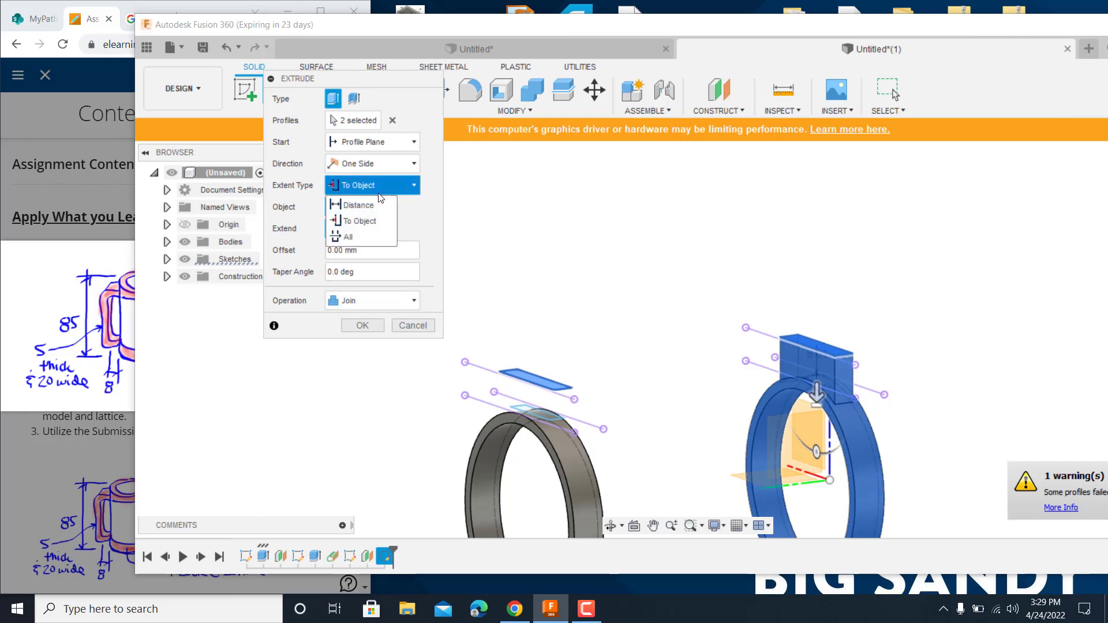
{"action": "left_click", "coordinate": [370, 207]}
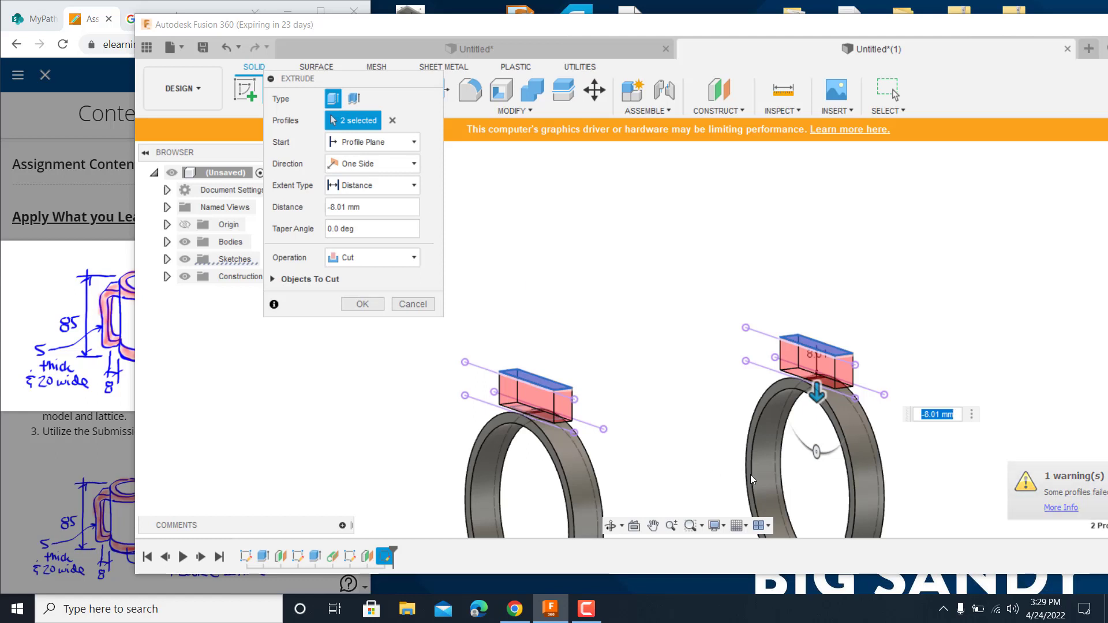
- Set the extrusion distance to -10 mm and check from the ring's end how deep the blocks reach into the rings
{"action": "middle_click_drag", "start_coordinate": [681, 432], "coordinate": [704, 423], "text": "shift"}
{"action": "scroll", "coordinate": [661, 429], "scroll_direction": "down", "scroll_amount": 1}
{"action": "scroll", "coordinate": [507, 334], "scroll_direction": "up", "scroll_amount": 1}
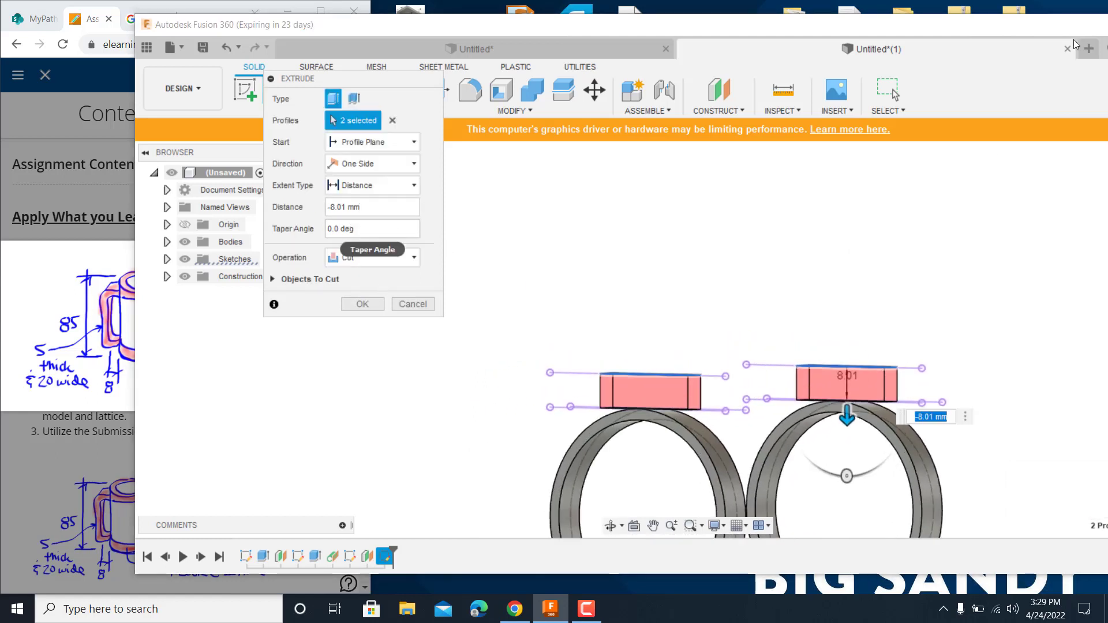
{"action": "middle_click_drag", "start_coordinate": [859, 200], "coordinate": [731, 221]}
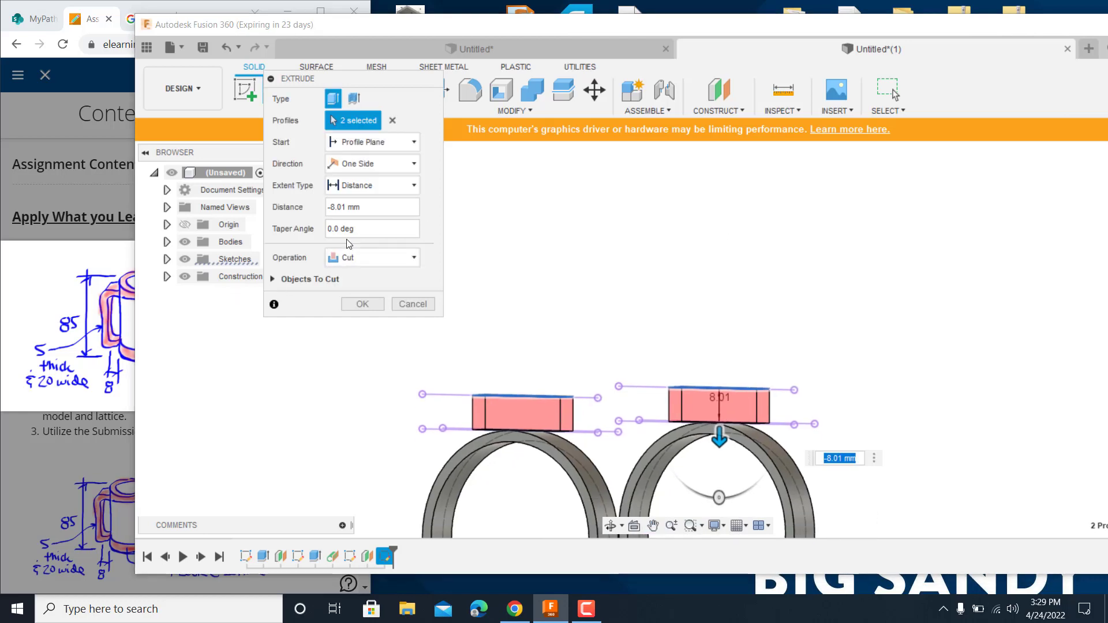
{"action": "left_click_drag", "start_coordinate": [363, 207], "coordinate": [298, 208]}
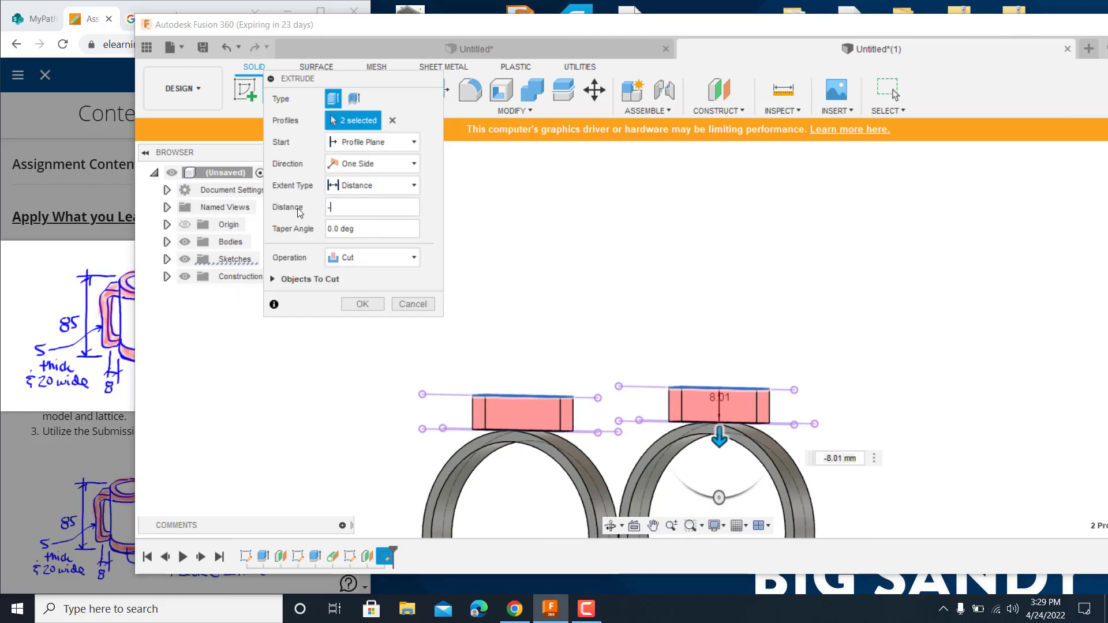
{"action": "type", "text": "-8."}
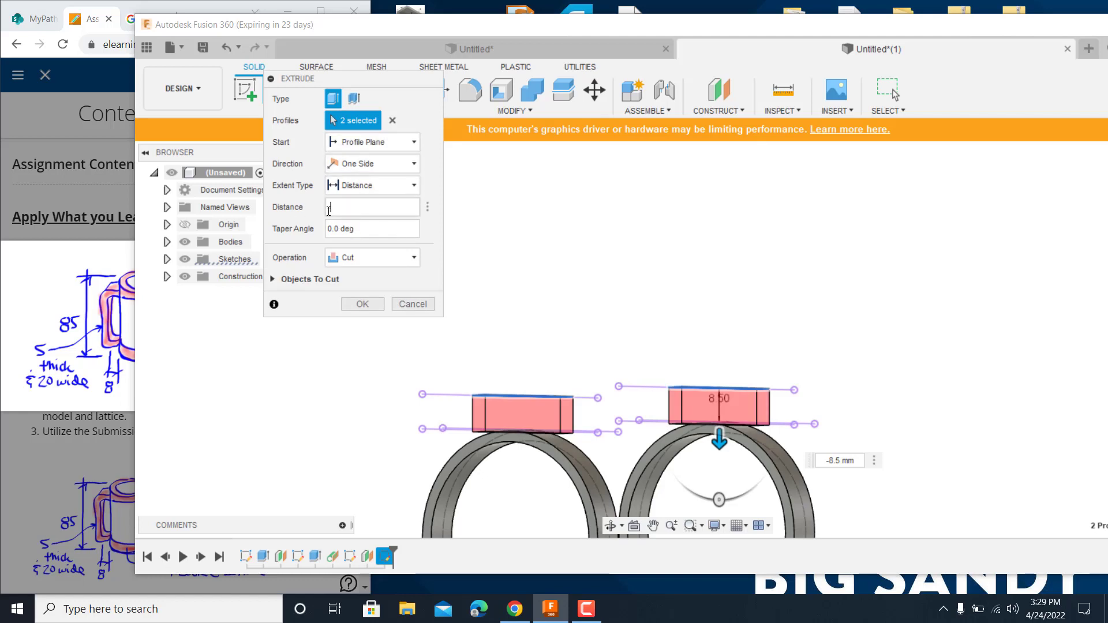
{"action": "type", "text": "0"}
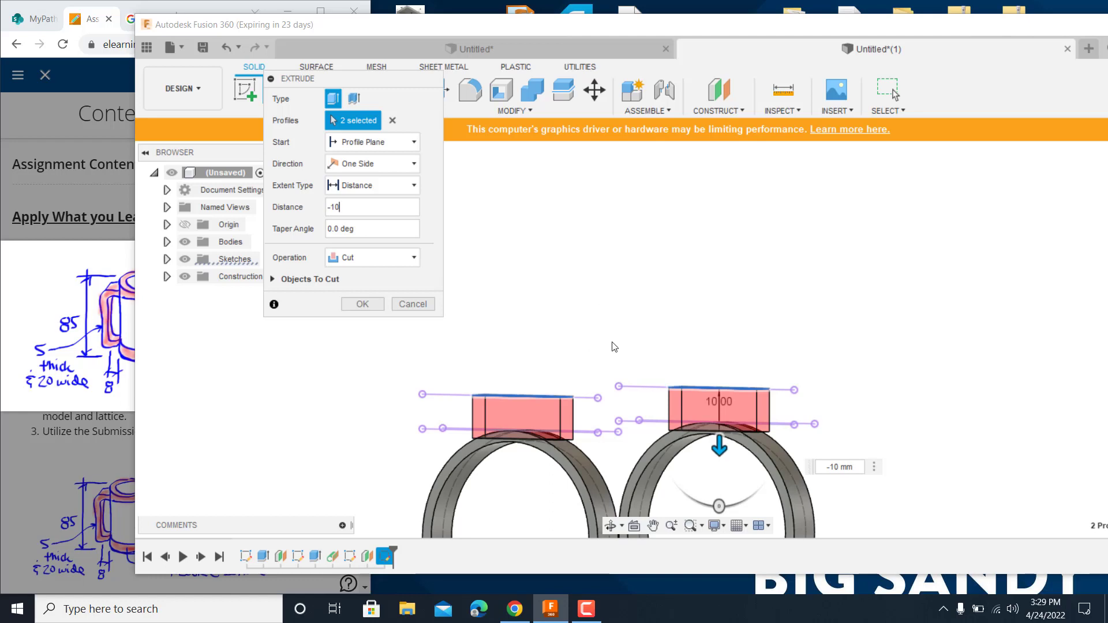
{"action": "middle_click_drag", "start_coordinate": [615, 346], "coordinate": [658, 337], "text": "shift"}
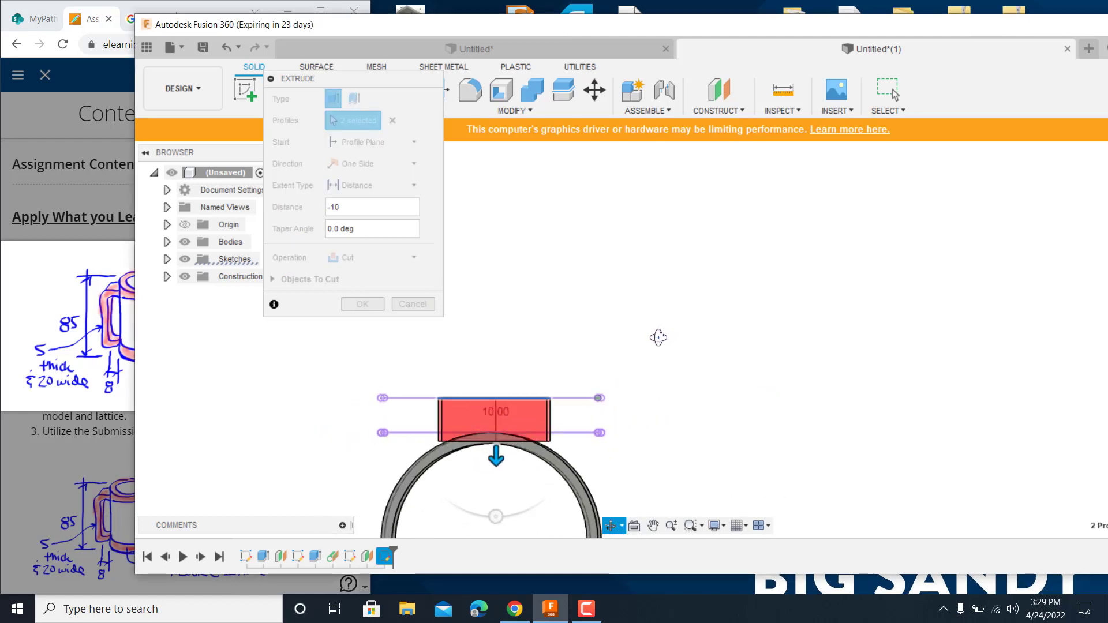
{"action": "scroll", "coordinate": [735, 321], "scroll_direction": "up", "scroll_amount": 1}
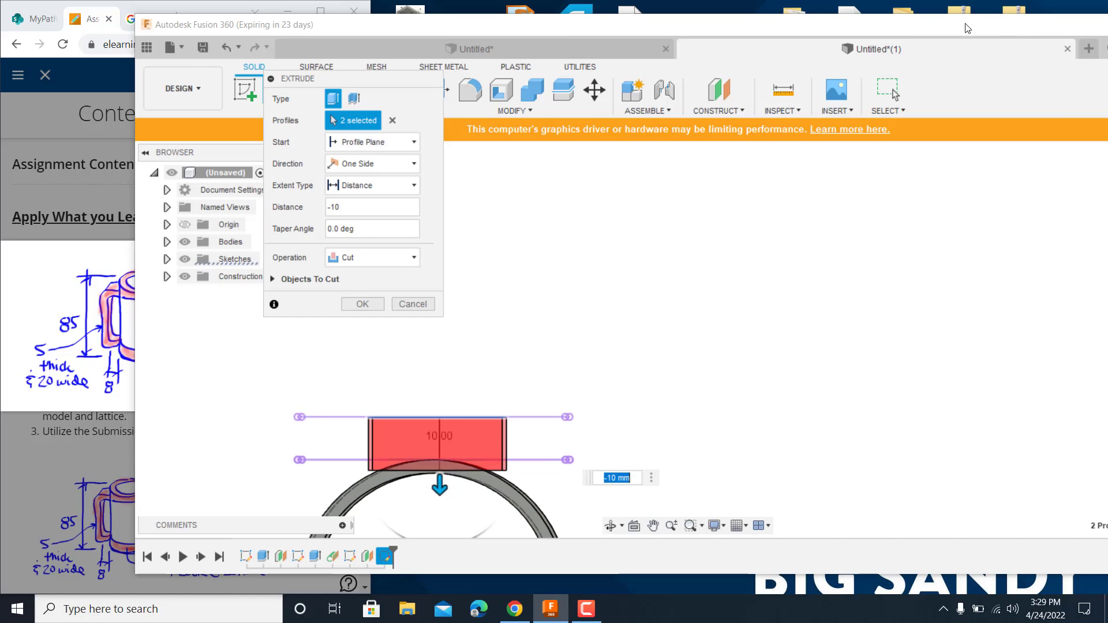
- Extend the extrusion through the ring walls to about -16.45 mm and create it with the Join operation
{"action": "left_click_drag", "start_coordinate": [967, 29], "coordinate": [873, 28]}
{"action": "left_click", "coordinate": [1095, 27]}
{"action": "middle_click_drag", "start_coordinate": [555, 347], "coordinate": [828, 267]}
{"action": "scroll", "coordinate": [620, 341], "scroll_direction": "up", "scroll_amount": 2}
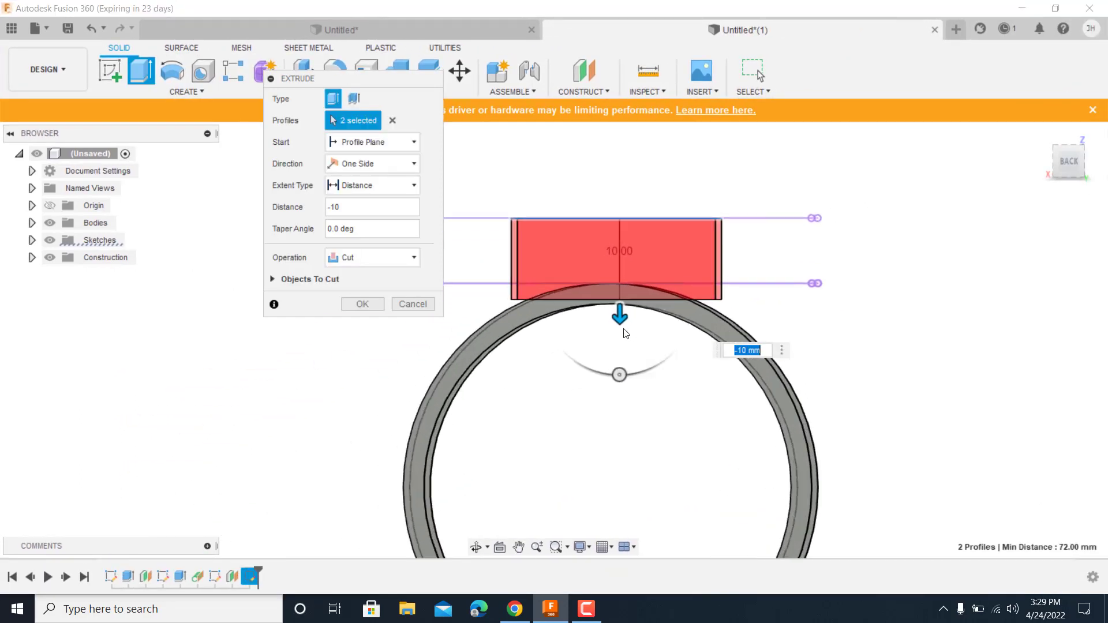
{"action": "left_click_drag", "start_coordinate": [620, 314], "coordinate": [631, 375]}
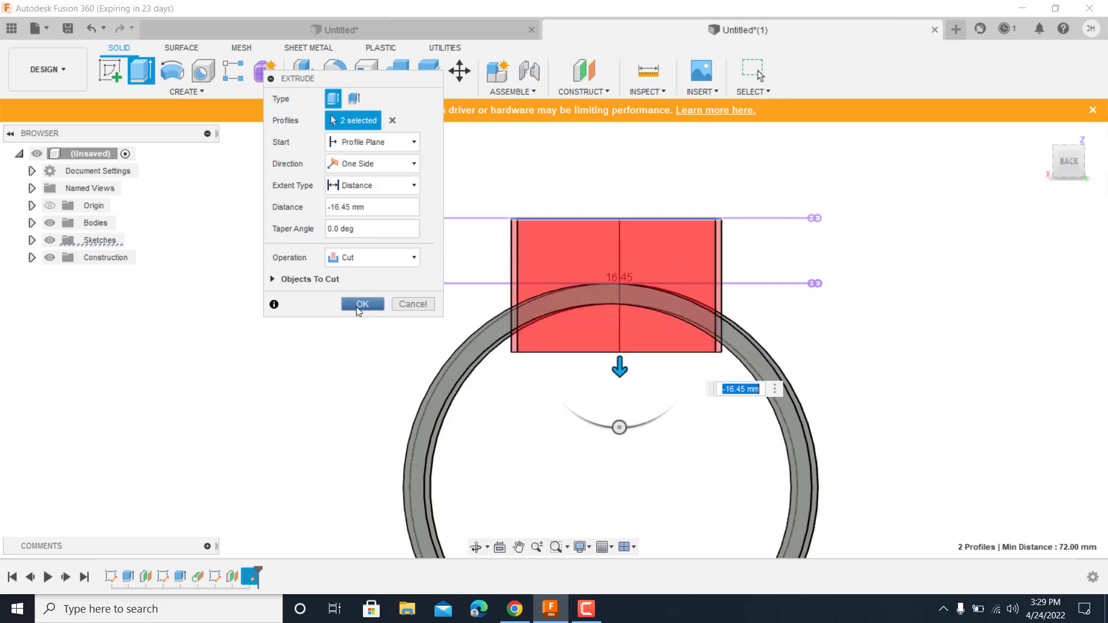
{"action": "left_click", "coordinate": [365, 256]}
{"action": "left_click", "coordinate": [361, 278]}
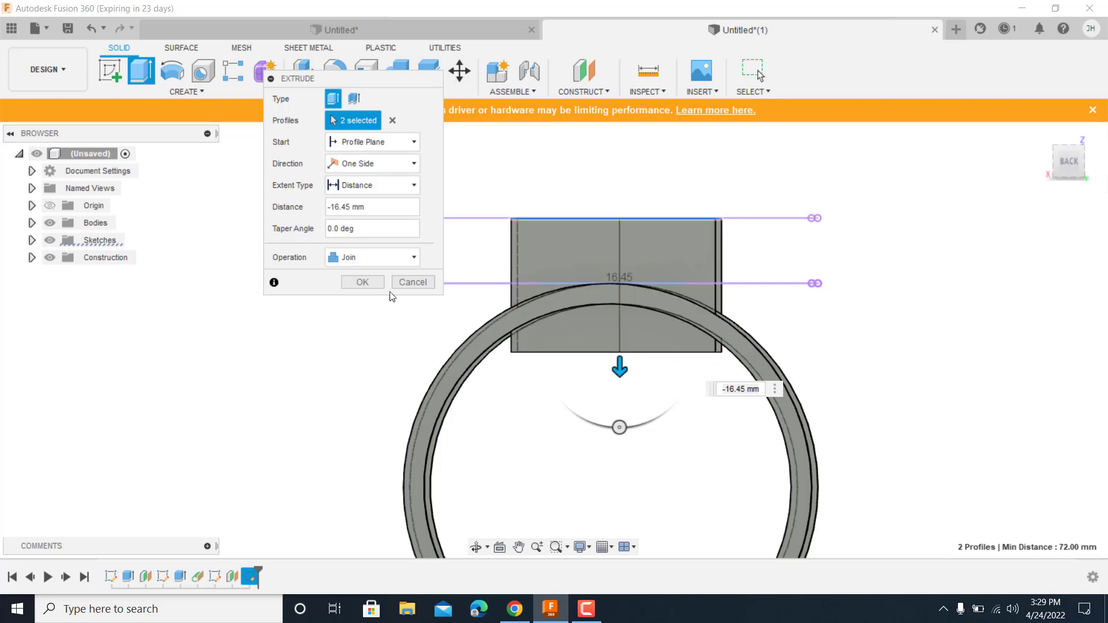
{"action": "left_click", "coordinate": [364, 282]}
- Create a sketch on the outer end face of one of the two blocks
{"action": "middle_click_drag", "start_coordinate": [739, 391], "coordinate": [524, 459], "text": "shift"}
{"action": "scroll", "coordinate": [524, 459], "scroll_direction": "down", "scroll_amount": 3}
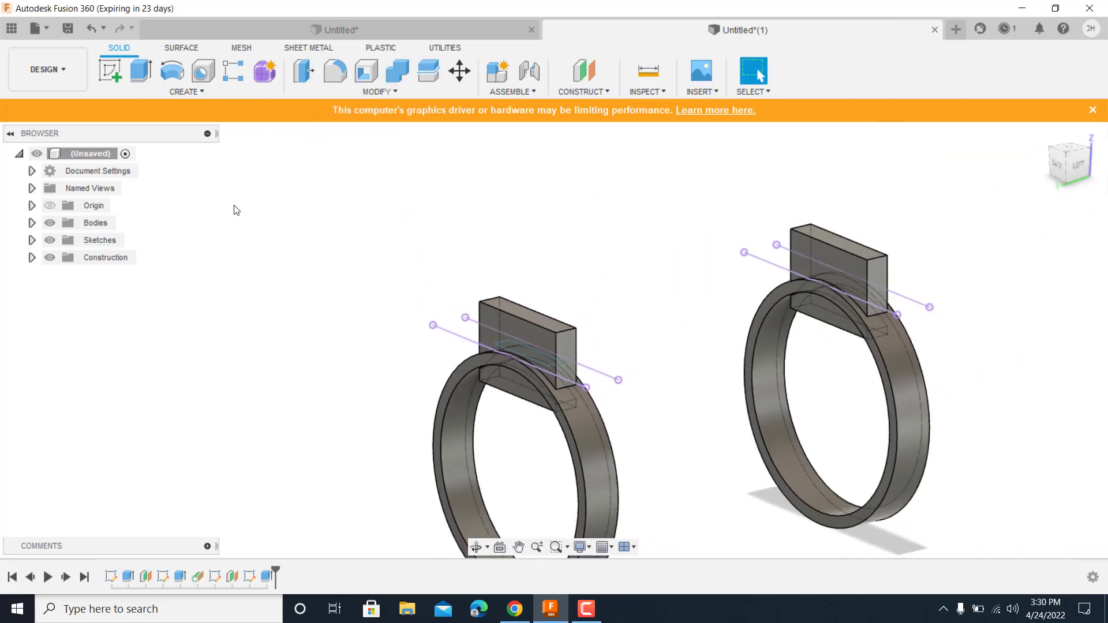
{"action": "left_click", "coordinate": [115, 74]}
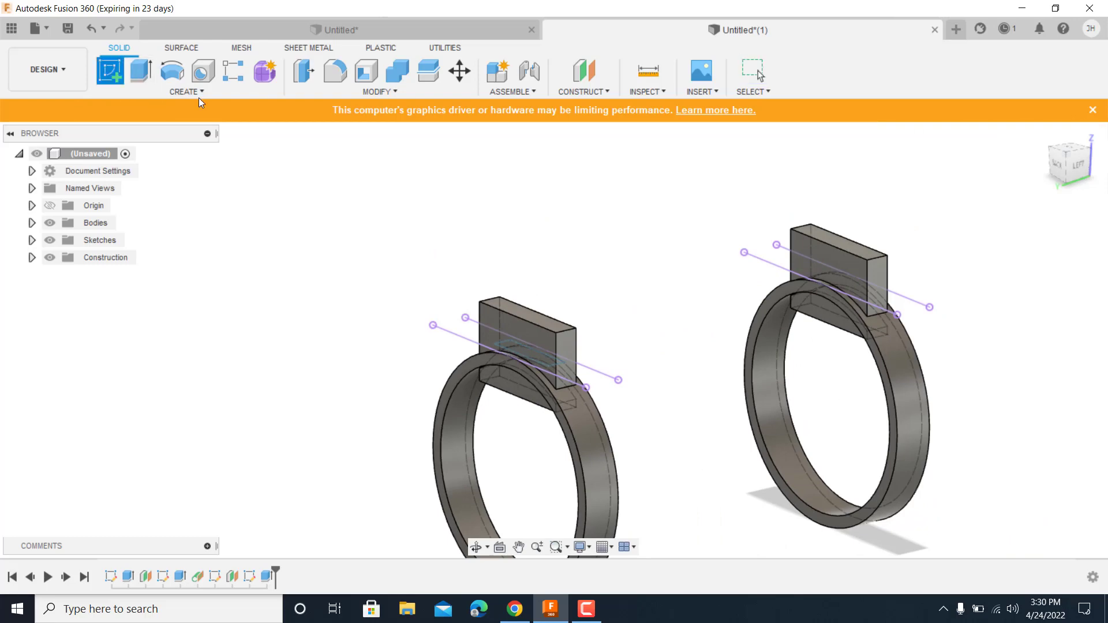
{"action": "left_click", "coordinate": [509, 306]}
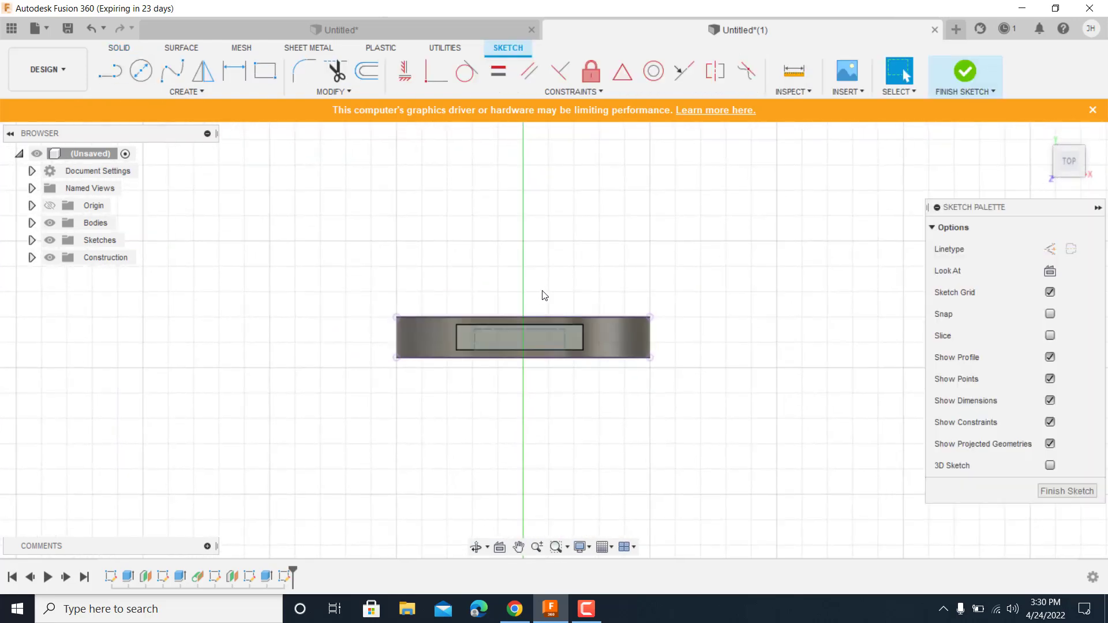
{"action": "left_click", "coordinate": [268, 77]}
{"action": "left_click", "coordinate": [351, 140]}
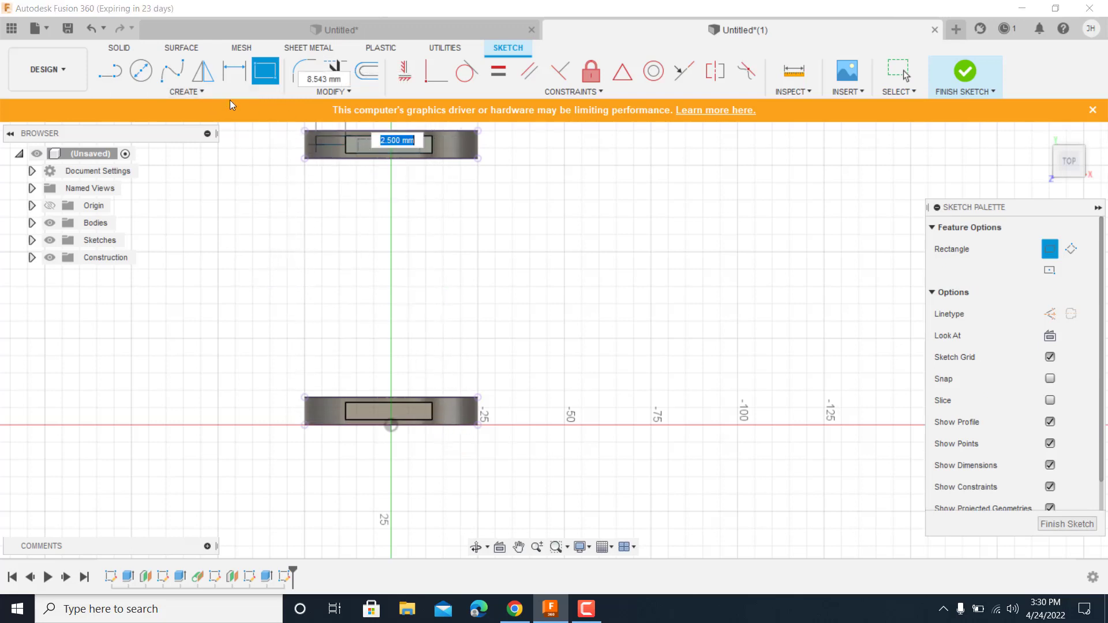
{"action": "left_click", "coordinate": [186, 91]}
{"action": "mouse_move", "coordinate": [168, 333]}
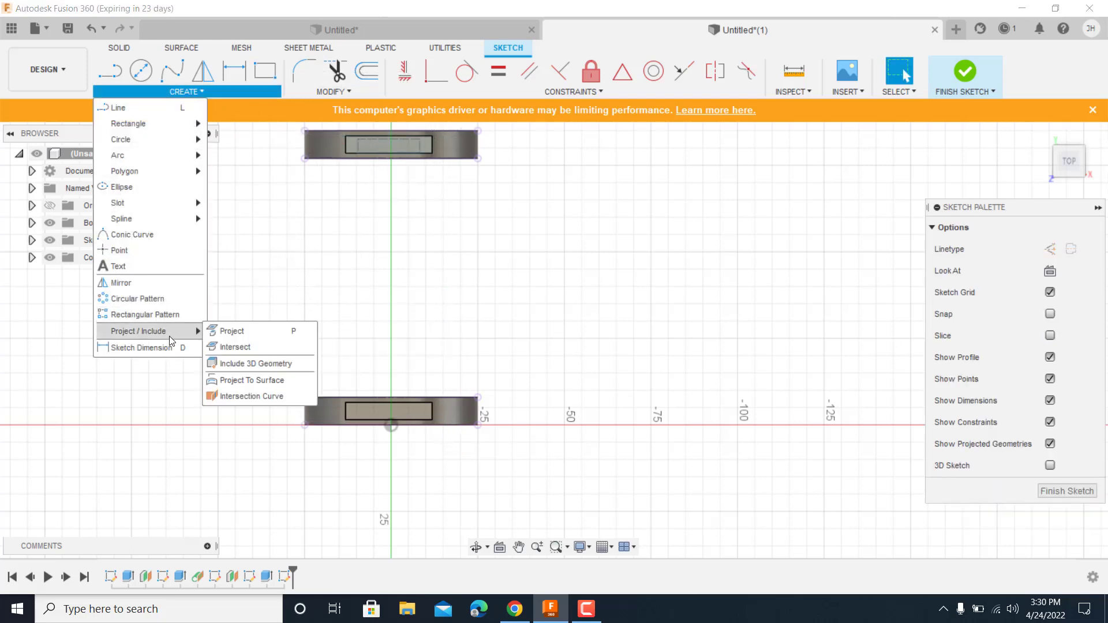
{"action": "left_click", "coordinate": [232, 331]}
{"action": "left_click", "coordinate": [386, 421]}
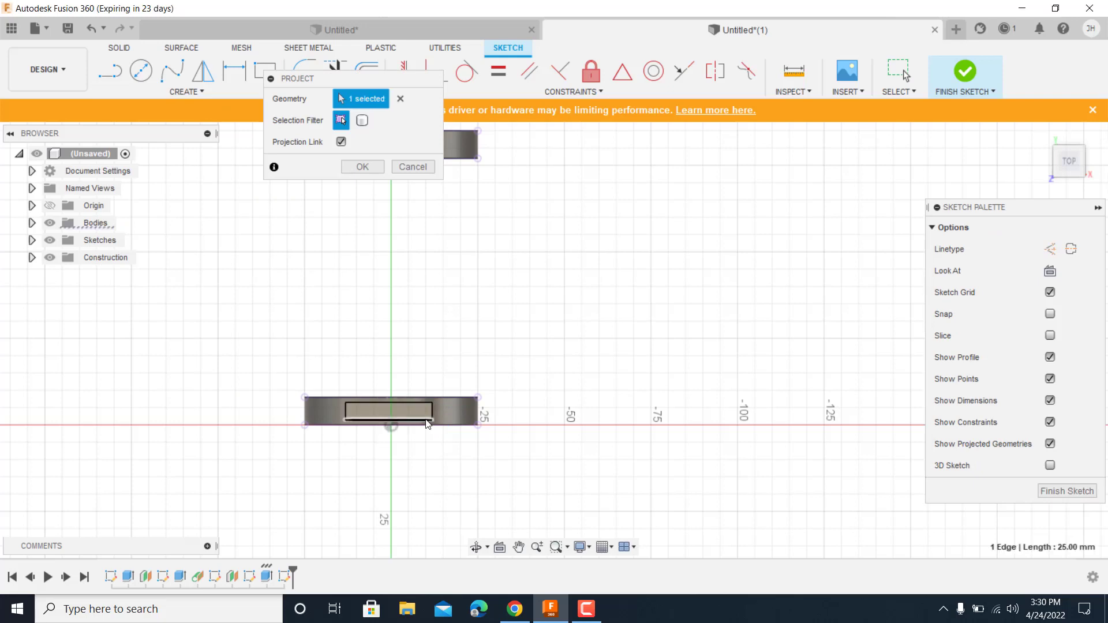
{"action": "key", "text": "Escape"}
{"action": "left_click", "coordinate": [265, 70]}
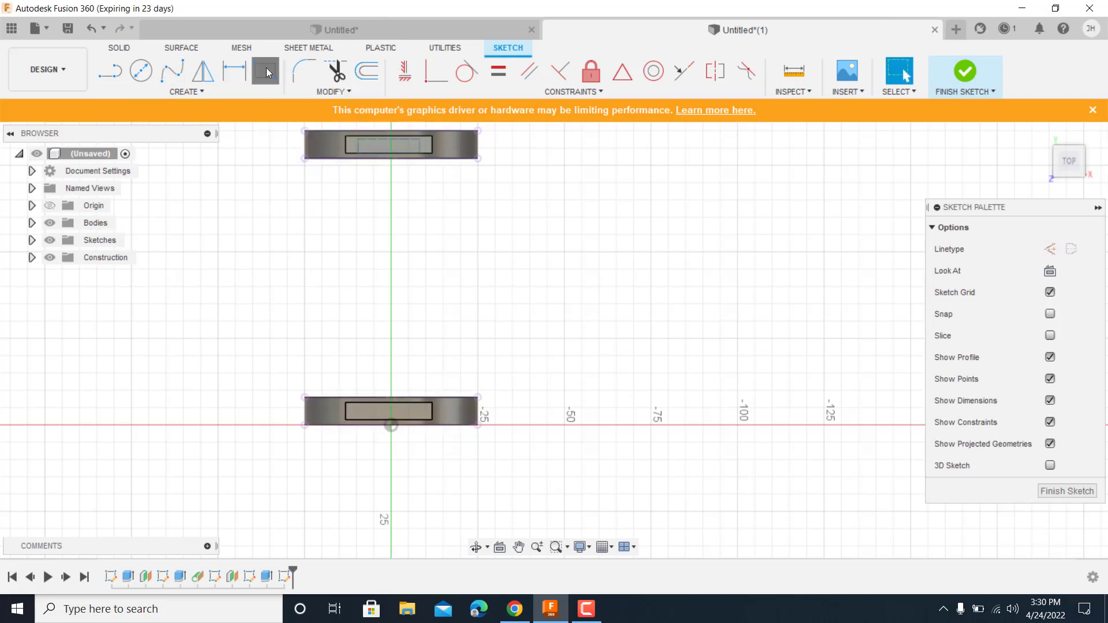
{"action": "left_click", "coordinate": [346, 135]}
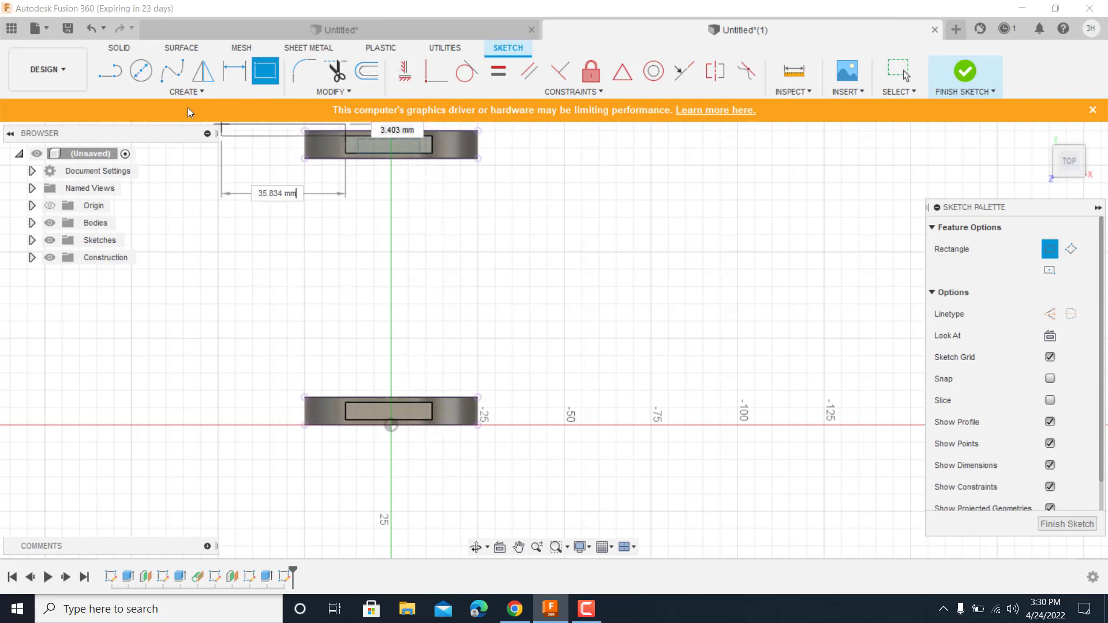
{"action": "key", "text": "Escape"}
{"action": "left_click", "coordinate": [186, 91]}
{"action": "mouse_move", "coordinate": [188, 327]}
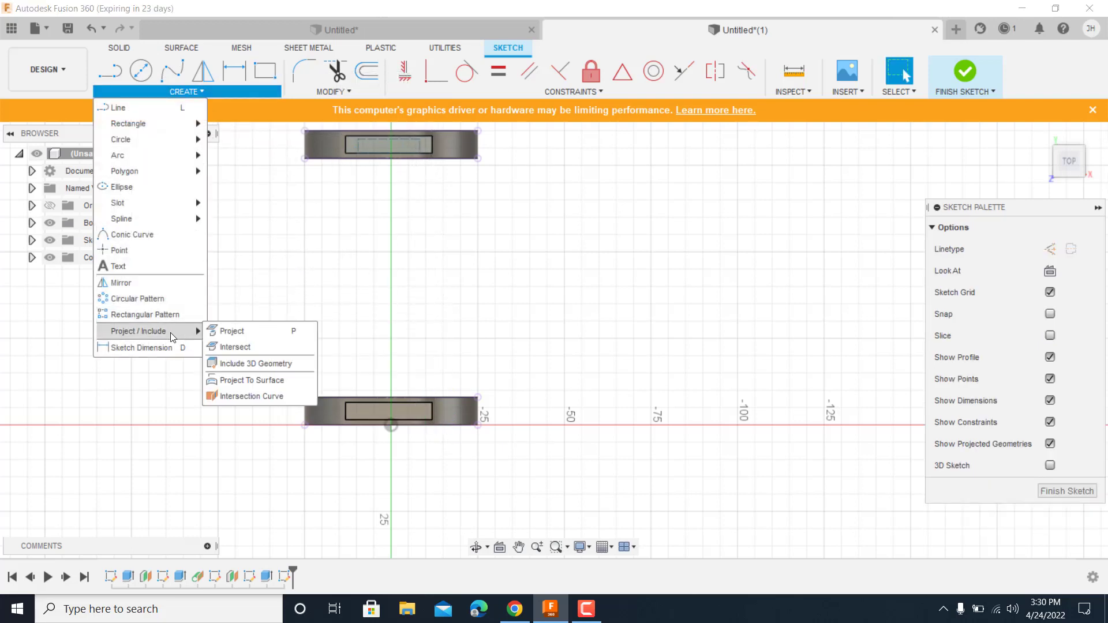
{"action": "left_click", "coordinate": [229, 327]}
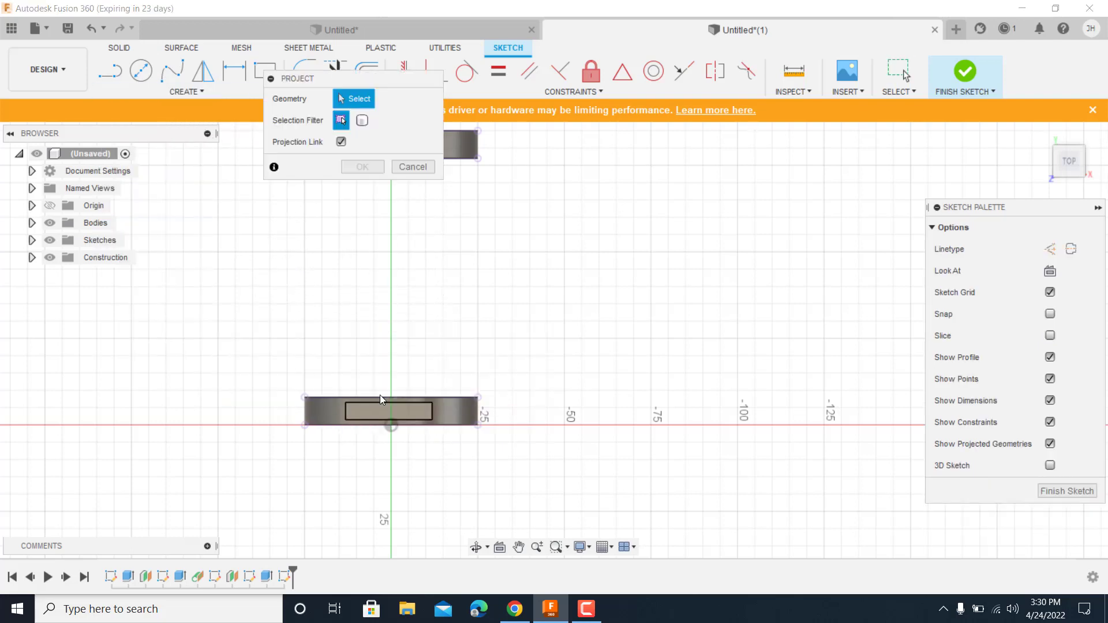
{"action": "left_click", "coordinate": [431, 417]}
{"action": "key", "text": "Return"}
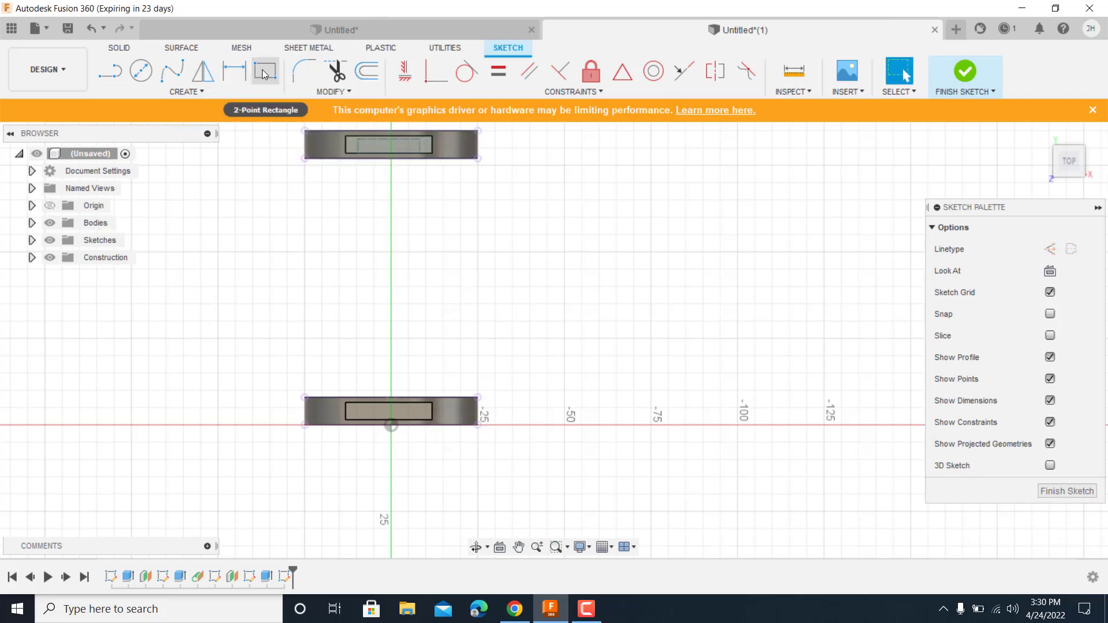
- Project the outer corner vertex of the block nearest the origin into the sketch
{"action": "left_click", "coordinate": [201, 91]}
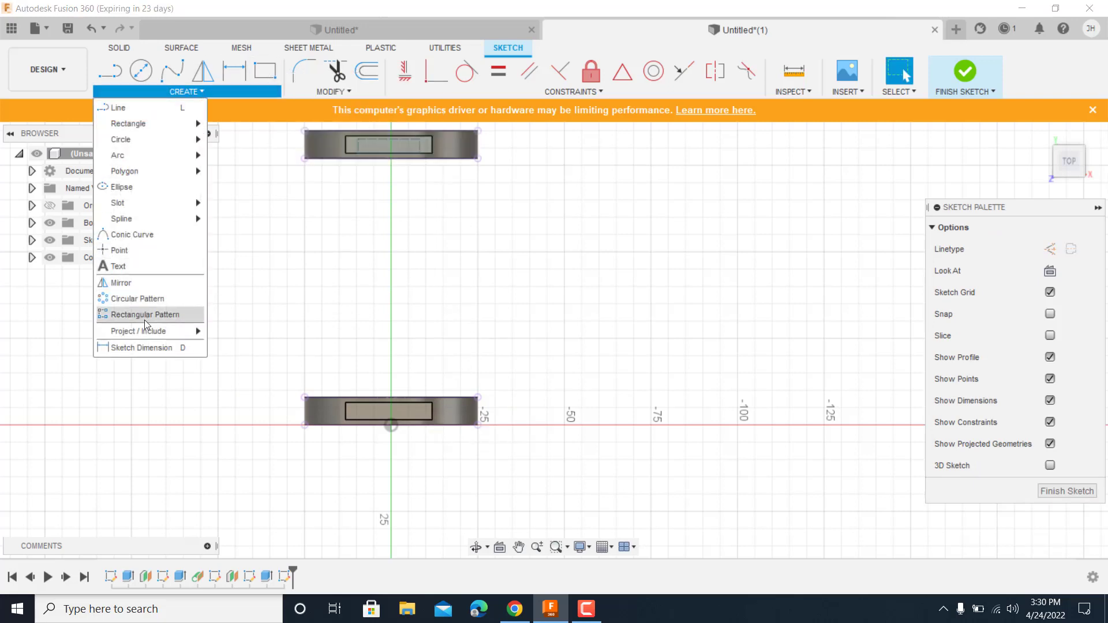
{"action": "mouse_move", "coordinate": [147, 331]}
{"action": "left_click", "coordinate": [223, 334]}
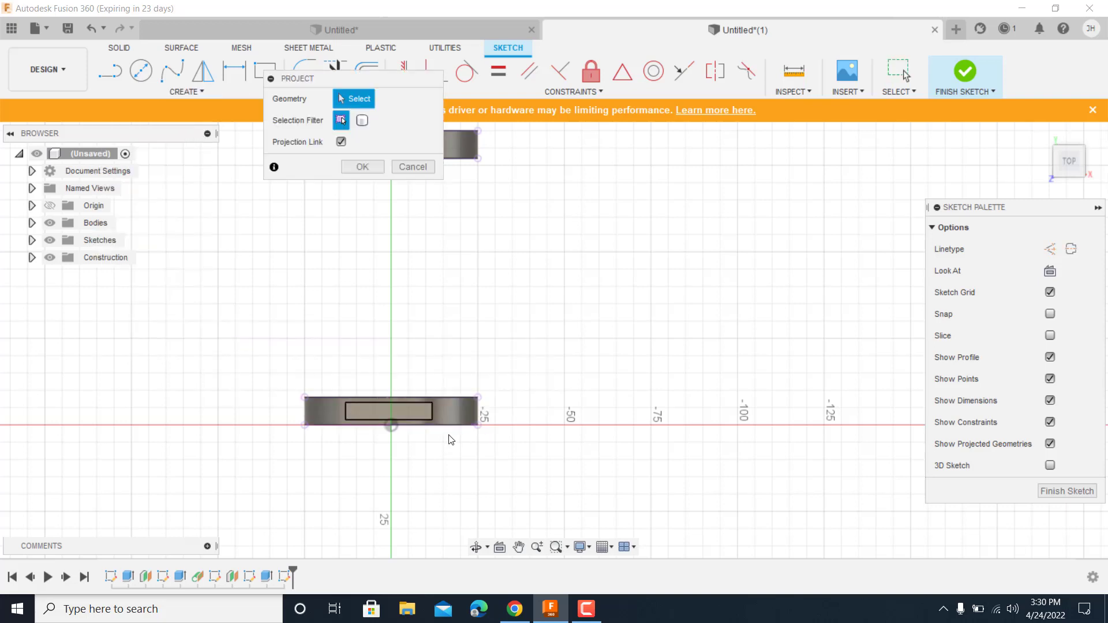
{"action": "left_click", "coordinate": [432, 420]}
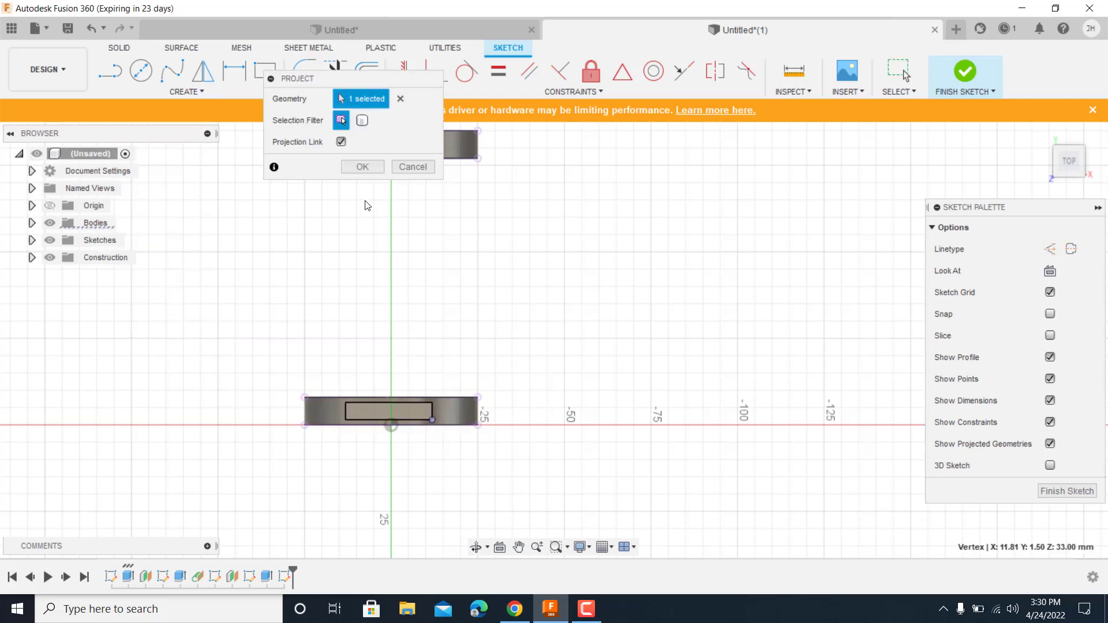
{"action": "left_click", "coordinate": [362, 167]}
- Draw a two-point rectangle from the far block's opposite outer corner to the projected corner, spanning both blocks
{"action": "left_click", "coordinate": [265, 70]}
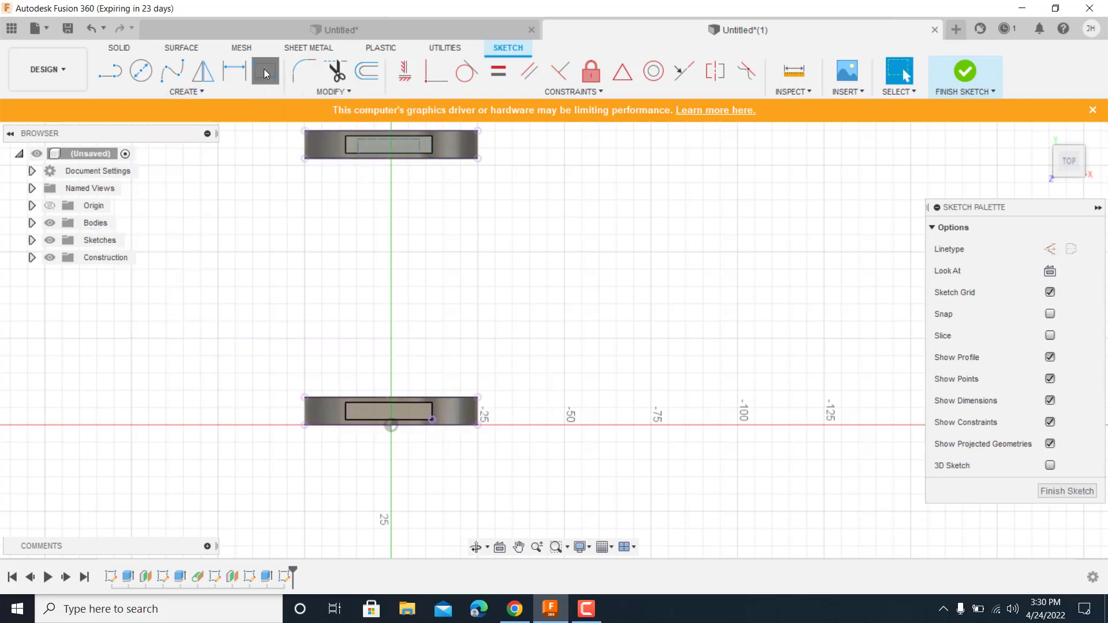
{"action": "left_click", "coordinate": [345, 136]}
{"action": "left_click", "coordinate": [432, 420]}
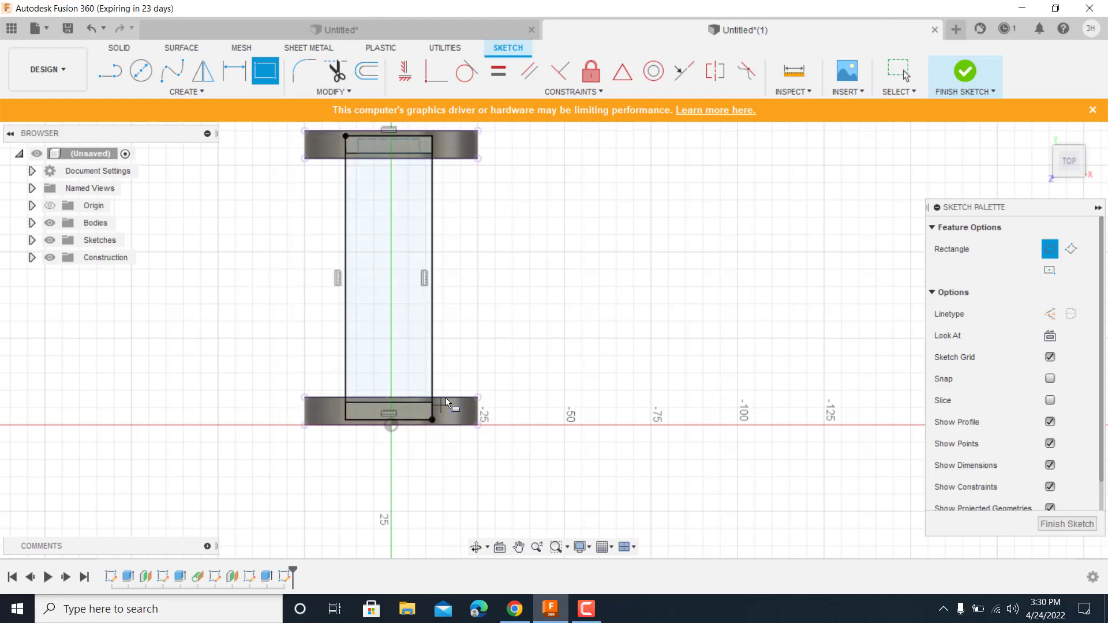
{"action": "mouse_move", "coordinate": [447, 402]}
{"action": "middle_mouse_down", "text": "shift"}
{"action": "mouse_move", "coordinate": [524, 317]}
{"action": "mouse_move", "coordinate": [584, 313]}
{"action": "mouse_move", "coordinate": [587, 250]}
{"action": "middle_mouse_up", "text": "shift"}
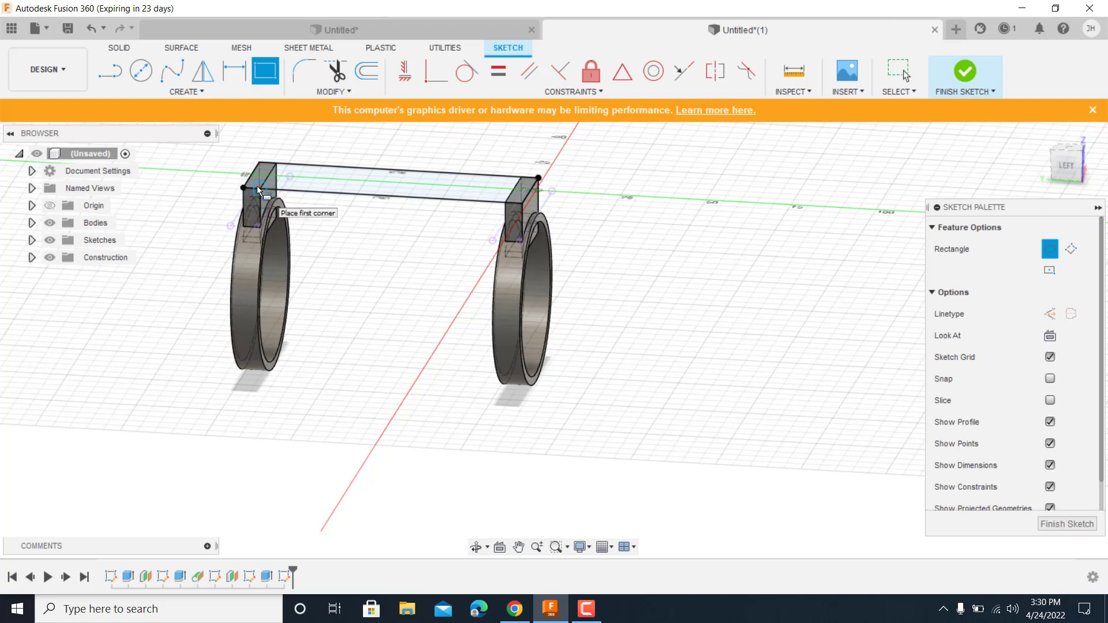
- Restore and shift the modeling window so the assignment drawing stays reachable beside it, and finish the rectangle sketch
{"action": "left_click", "coordinate": [1049, 10]}
{"action": "left_click_drag", "start_coordinate": [299, 13], "coordinate": [465, 17]}
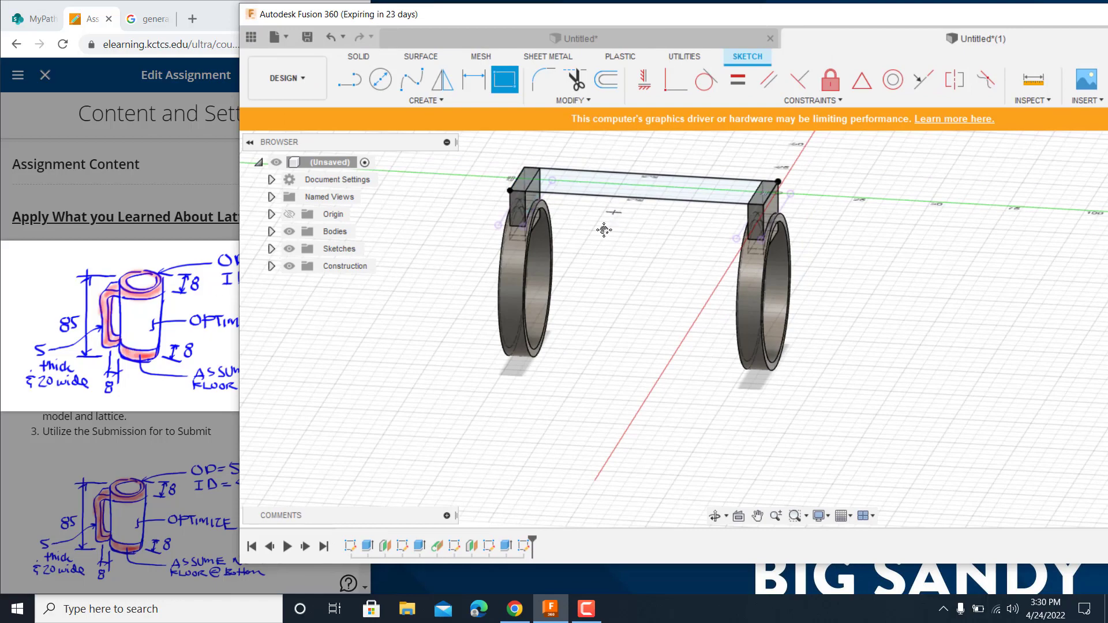
{"action": "middle_click_drag", "start_coordinate": [603, 230], "coordinate": [565, 294]}
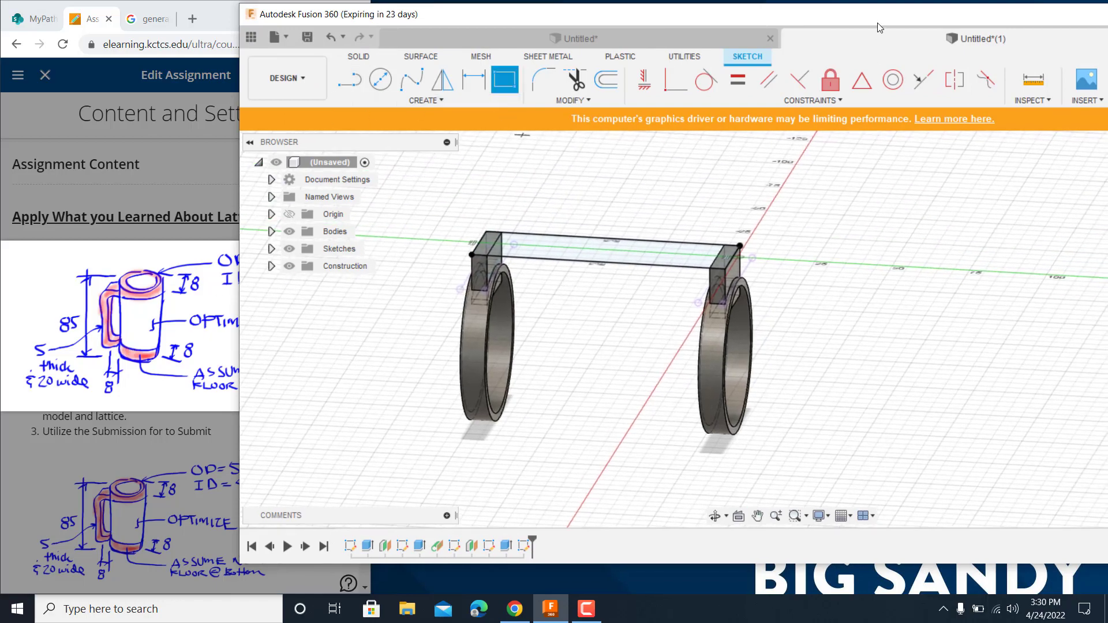
{"action": "mouse_move", "coordinate": [878, 23]}
{"action": "left_mouse_down"}
{"action": "mouse_move", "coordinate": [618, 34]}
{"action": "mouse_move", "coordinate": [696, 35]}
{"action": "left_mouse_up"}
{"action": "left_click", "coordinate": [1019, 83]}
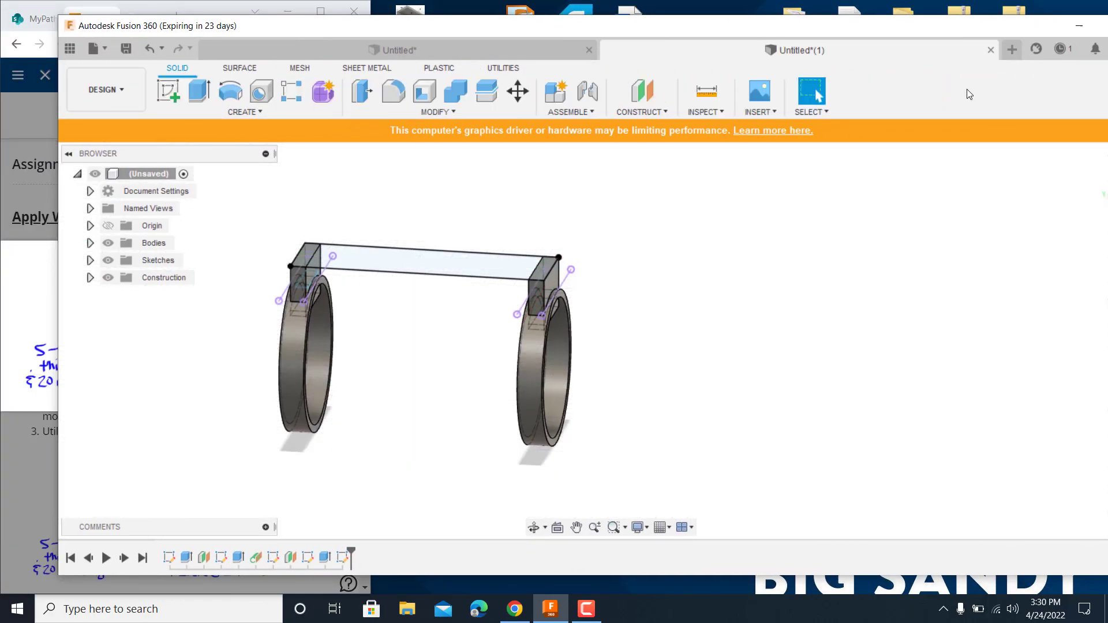
- Extrude both profiles of the rectangle 5 mm outward with Join, checking the handle thickness on the assignment drawing
{"action": "left_click", "coordinate": [198, 92]}
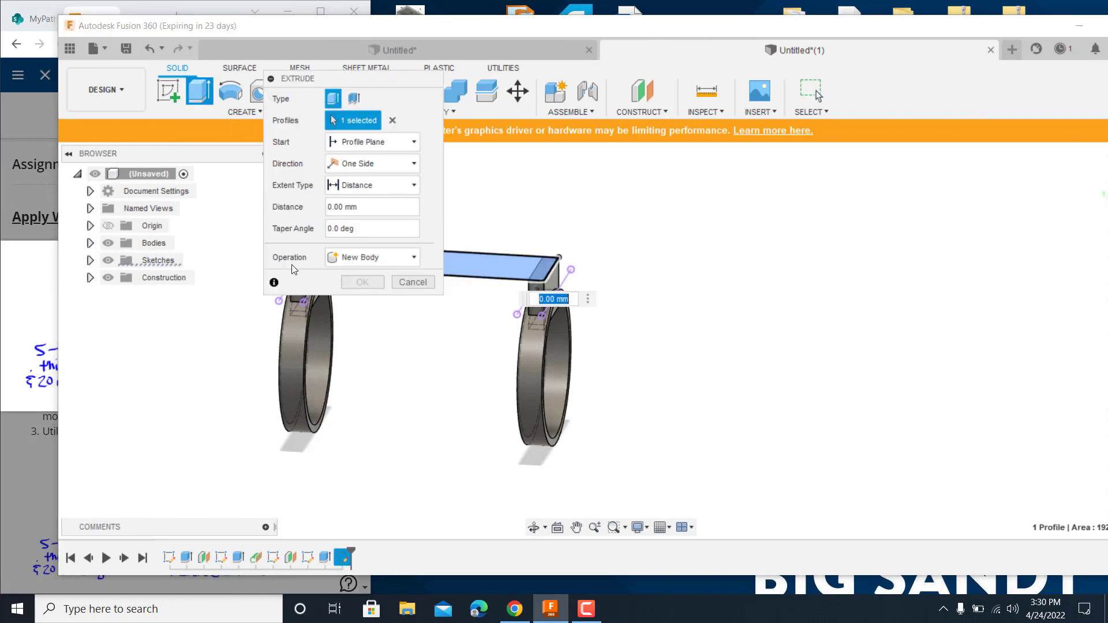
{"action": "left_click_drag", "start_coordinate": [389, 77], "coordinate": [189, 38]}
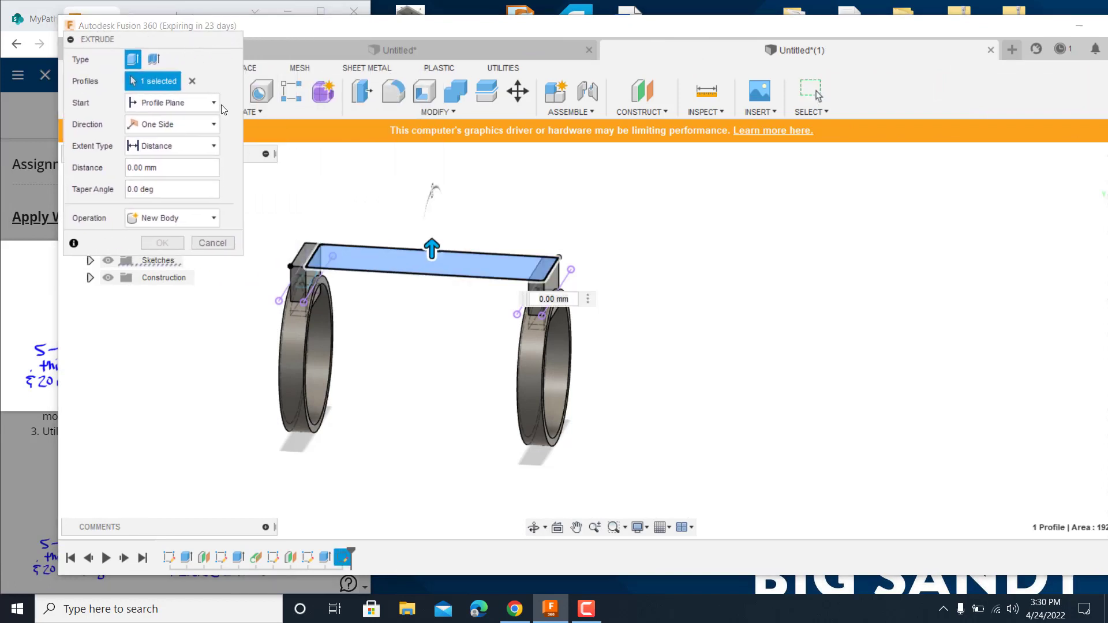
{"action": "left_click", "coordinate": [306, 259]}
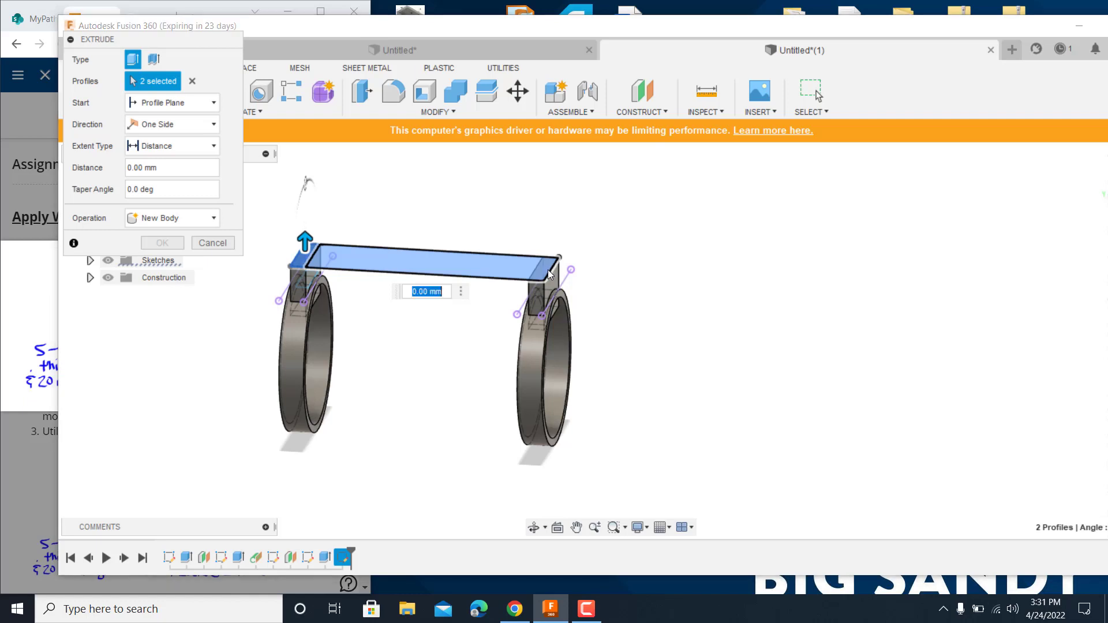
{"action": "left_click", "coordinate": [548, 274]}
{"action": "left_click", "coordinate": [301, 266]}
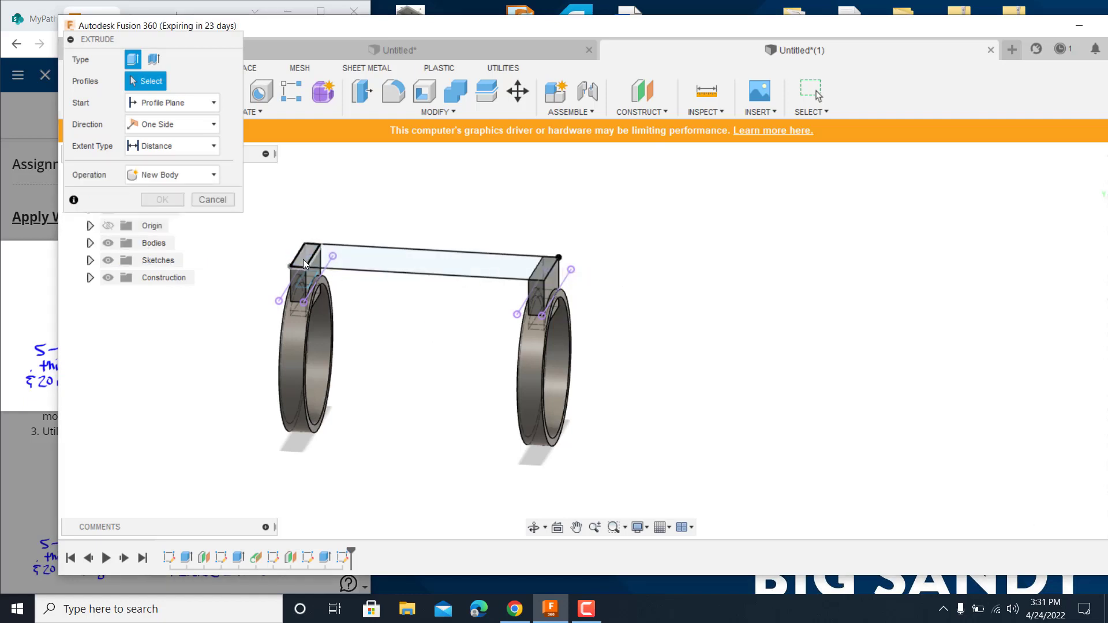
{"action": "left_click", "coordinate": [302, 256]}
{"action": "left_click", "coordinate": [346, 270]}
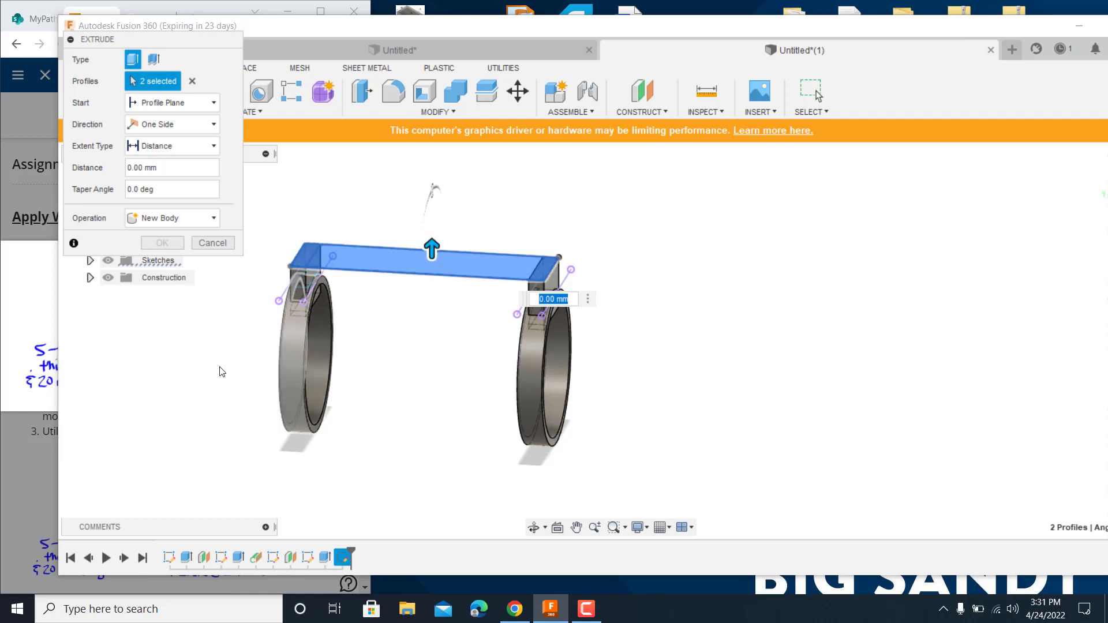
{"action": "left_click", "coordinate": [31, 312]}
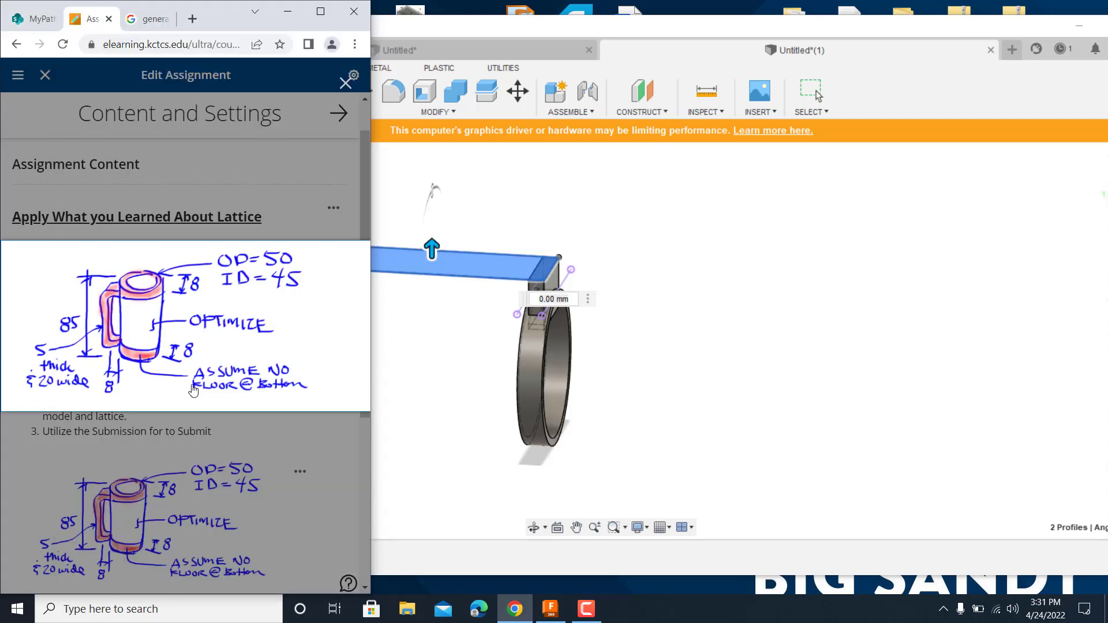
{"action": "left_click", "coordinate": [434, 548]}
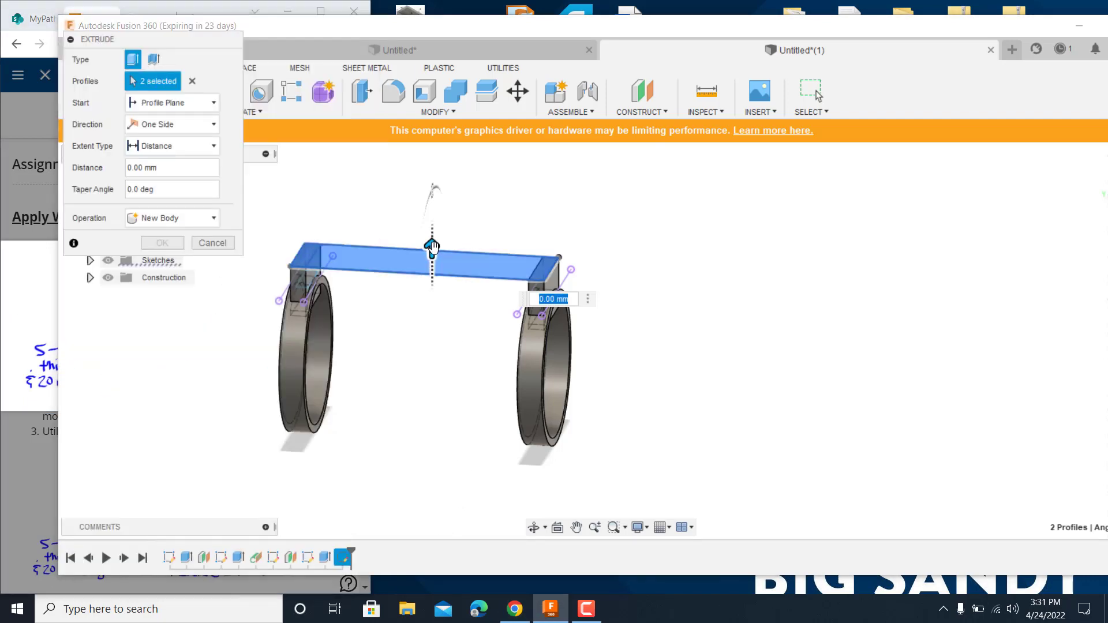
{"action": "left_click_drag", "start_coordinate": [432, 248], "coordinate": [433, 228]}
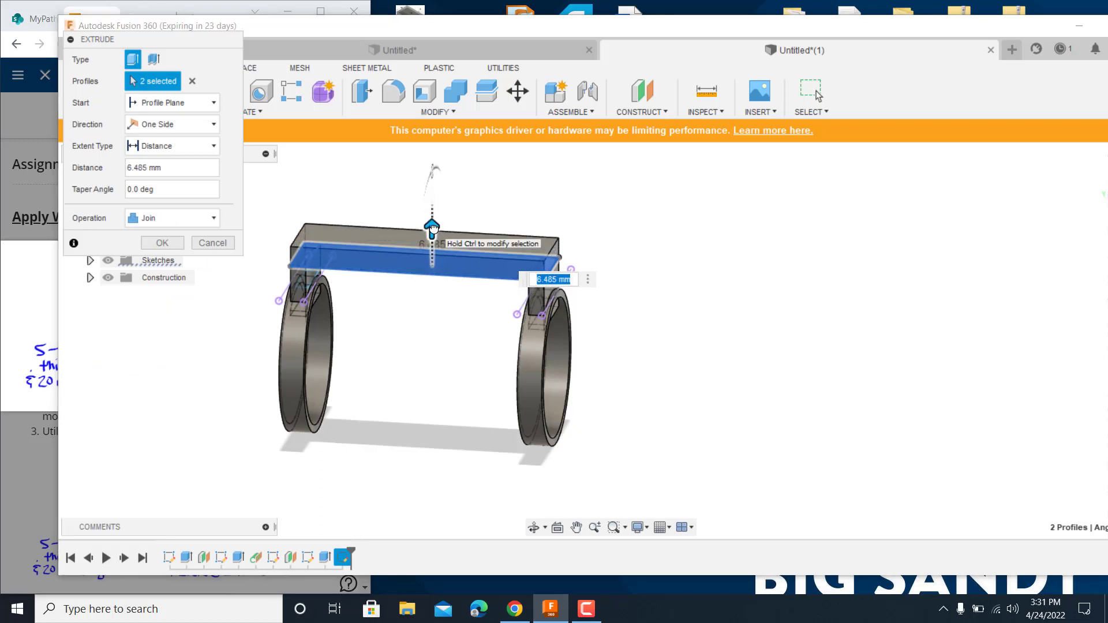
{"action": "type", "text": "5"}
{"action": "key", "text": "Return"}
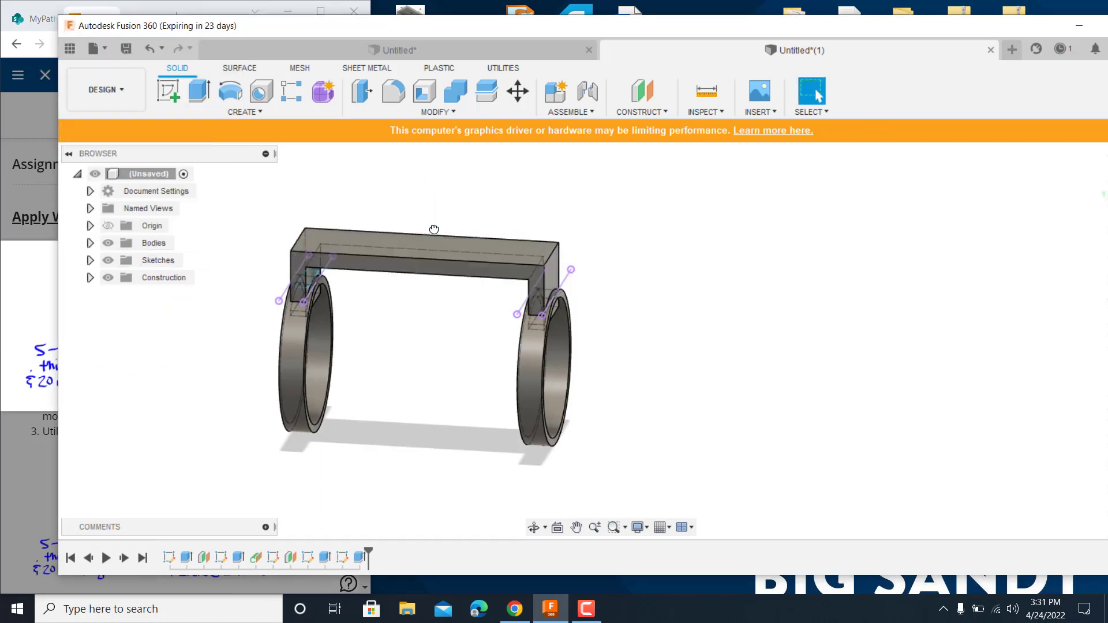
- Fillet the two outer corner edges at the ends of the handle bar with a 5 mm radius
{"action": "middle_click_drag", "start_coordinate": [464, 276], "coordinate": [359, 354], "text": "shift"}
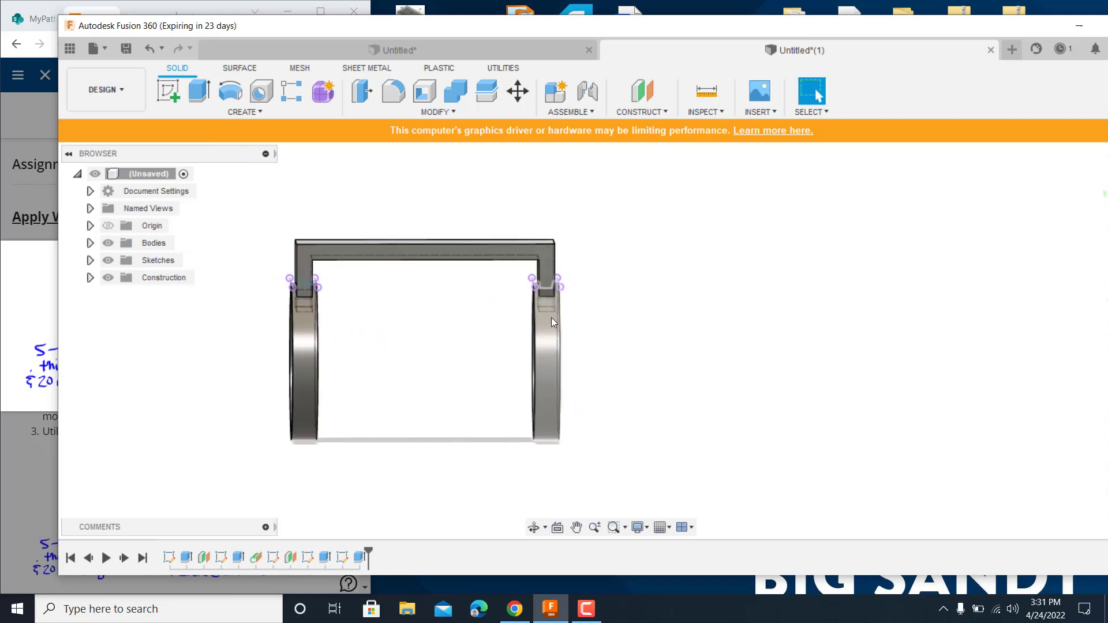
{"action": "middle_click_drag", "start_coordinate": [475, 362], "coordinate": [259, 331]}
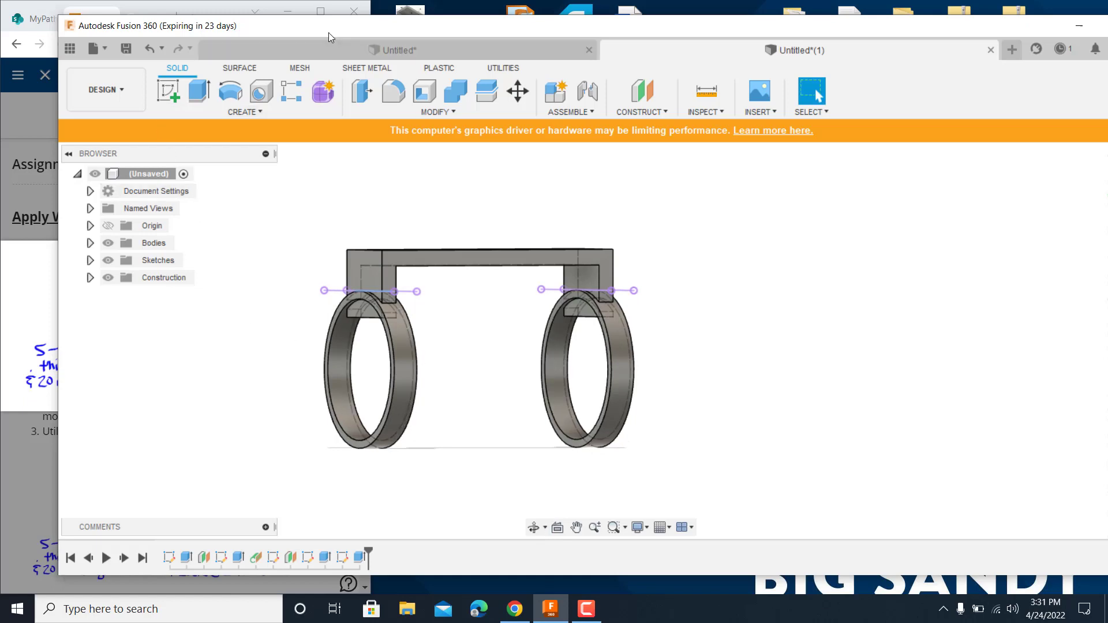
{"action": "left_click_drag", "start_coordinate": [328, 32], "coordinate": [359, 35]}
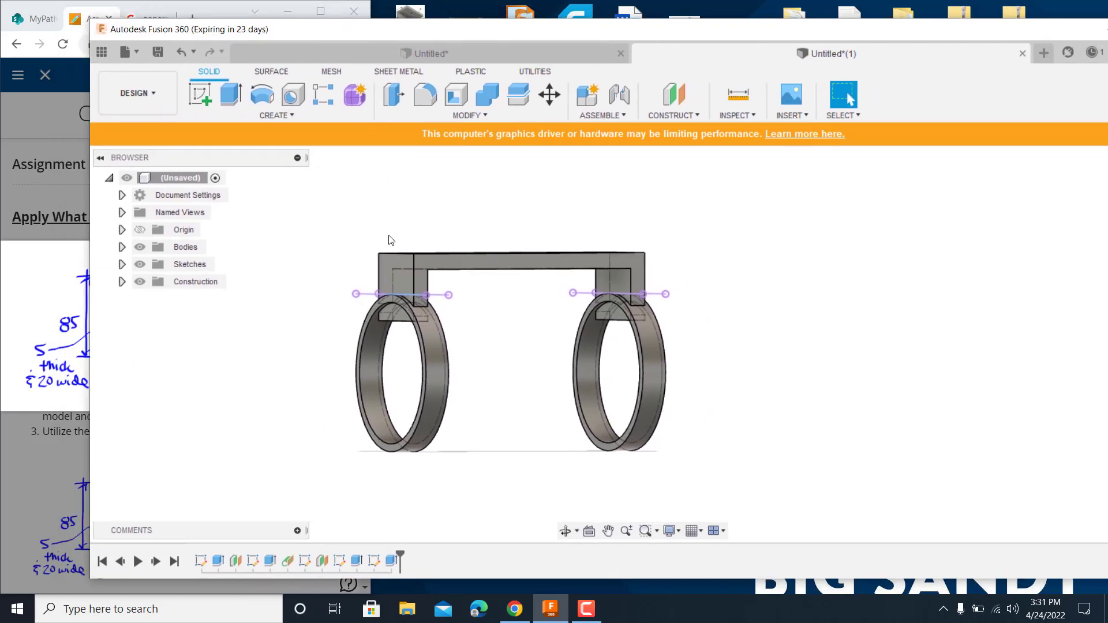
{"action": "middle_click_drag", "start_coordinate": [453, 201], "coordinate": [391, 272], "text": "shift"}
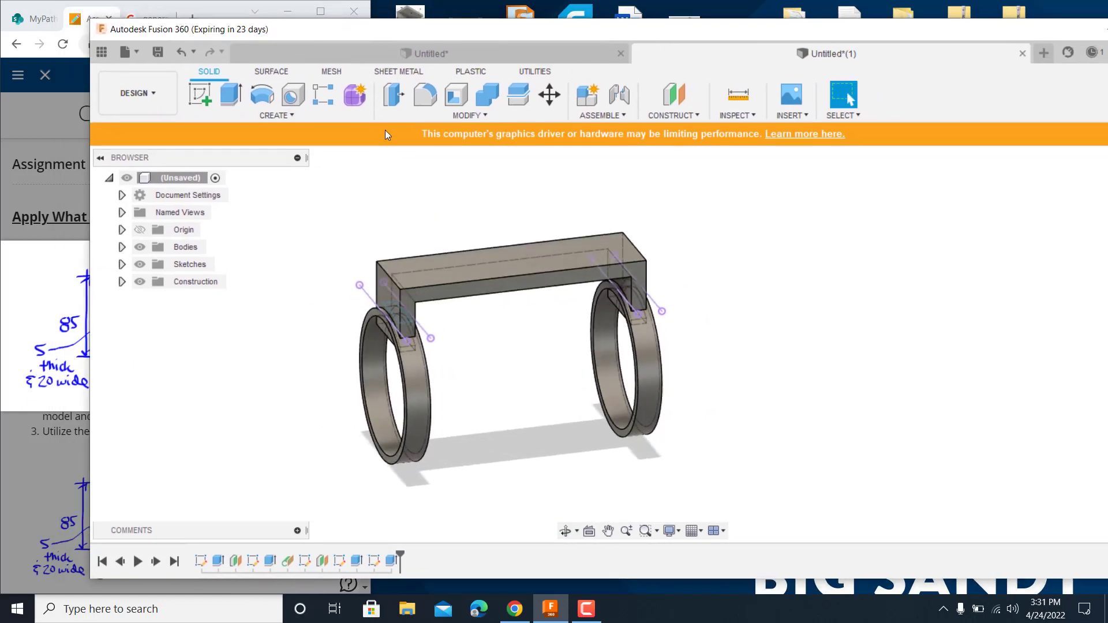
{"action": "left_click", "coordinate": [431, 97]}
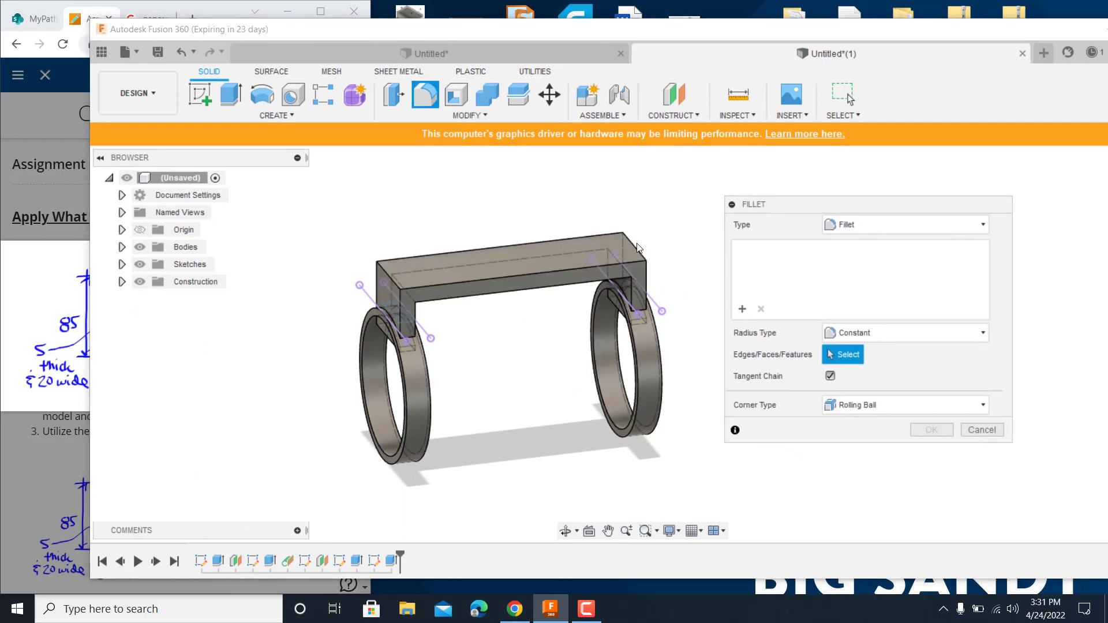
{"action": "left_click", "coordinate": [630, 243]}
{"action": "left_click", "coordinate": [383, 271]}
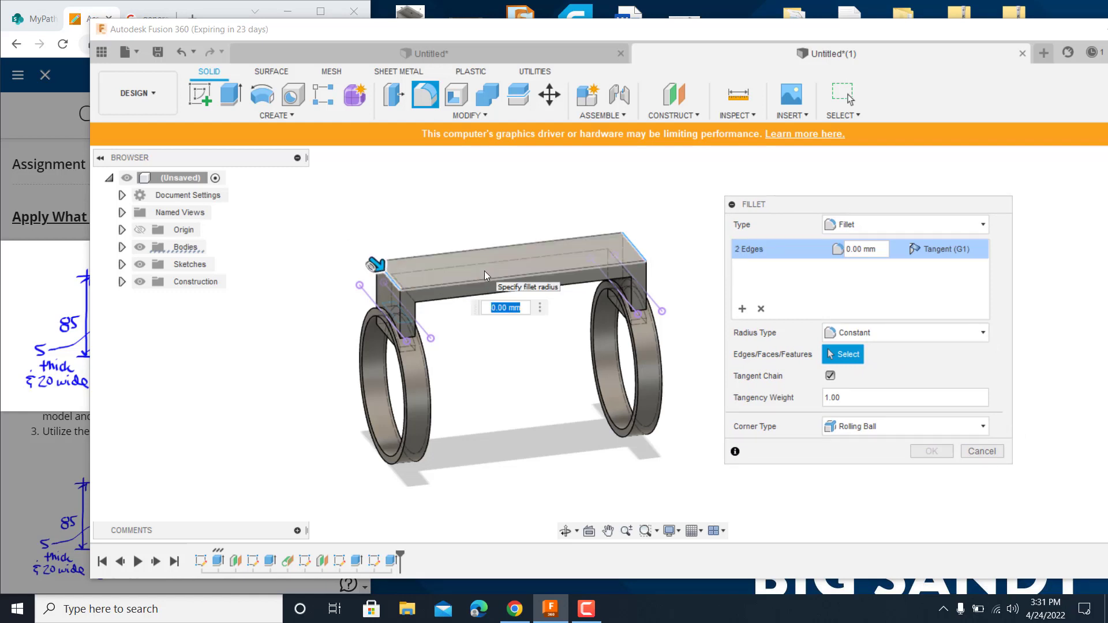
{"action": "type", "text": "3"}
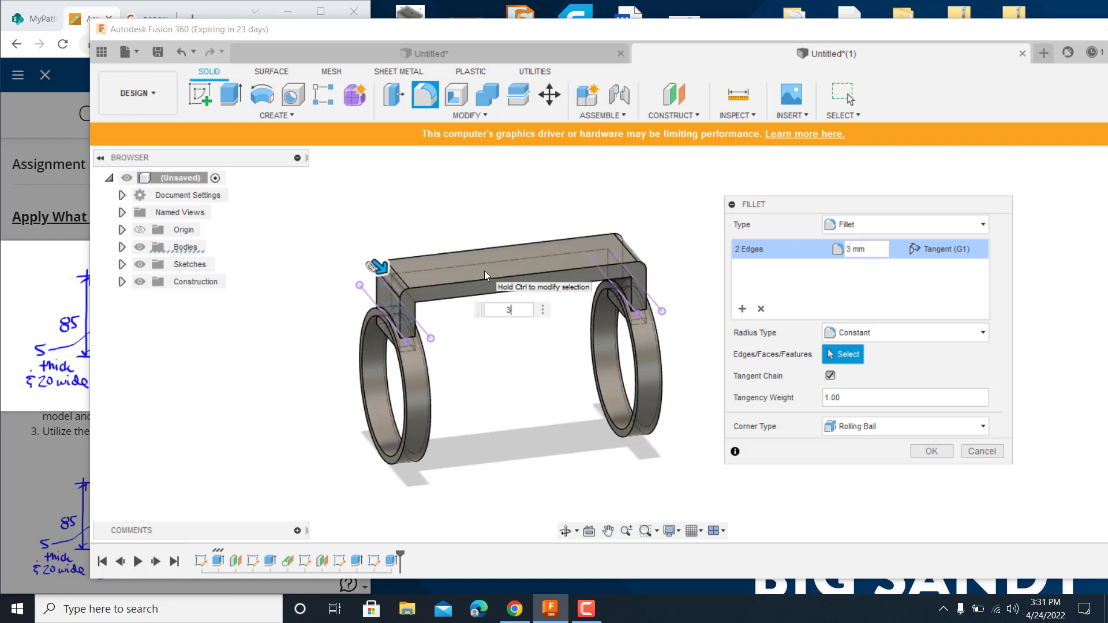
{"action": "key", "text": "BackSpace"}
{"action": "type", "text": "5"}
{"action": "key", "text": "Return"}
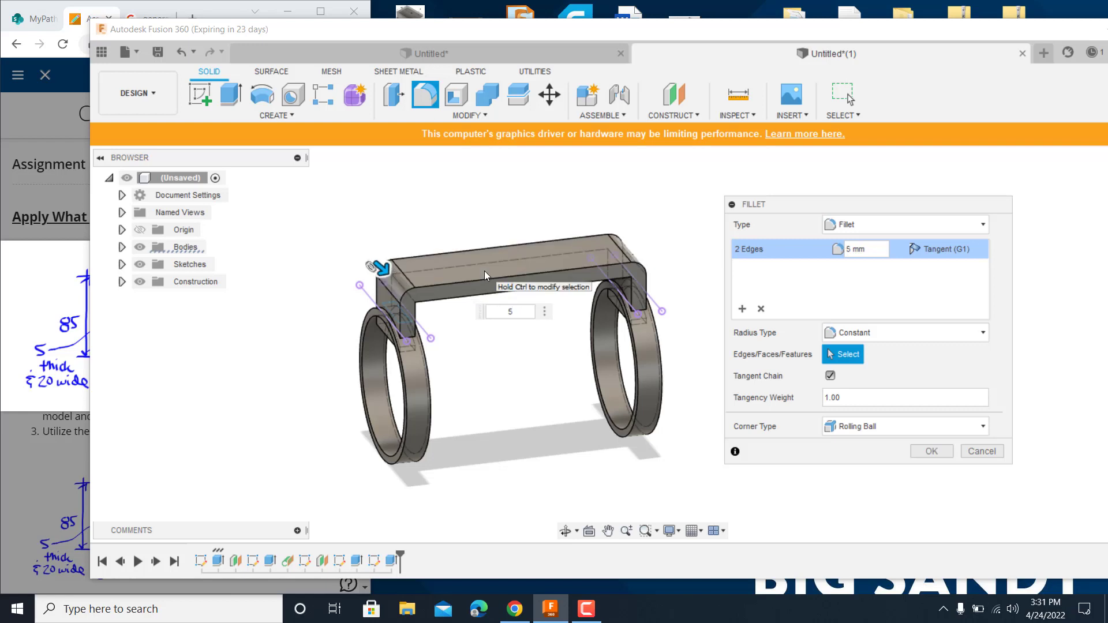
{"action": "middle_click_drag", "start_coordinate": [539, 383], "coordinate": [522, 323], "text": "shift"}
{"action": "left_click", "coordinate": [930, 452]}
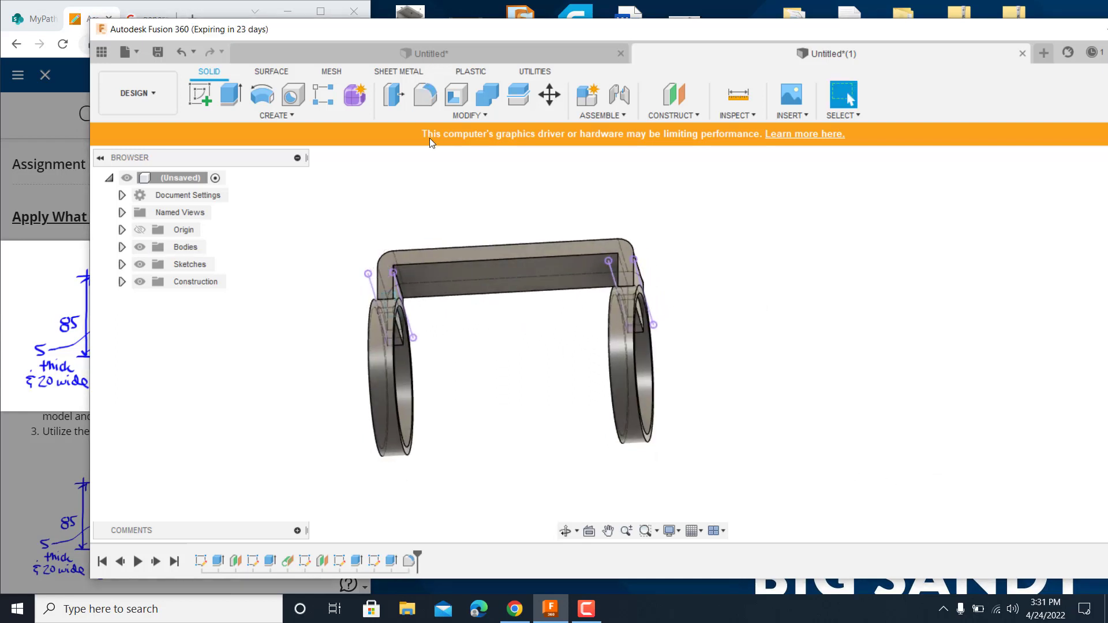
- Fillet the two inner corner edges where the handle bar meets its end blocks with a 5 mm radius
{"action": "left_click", "coordinate": [426, 99]}
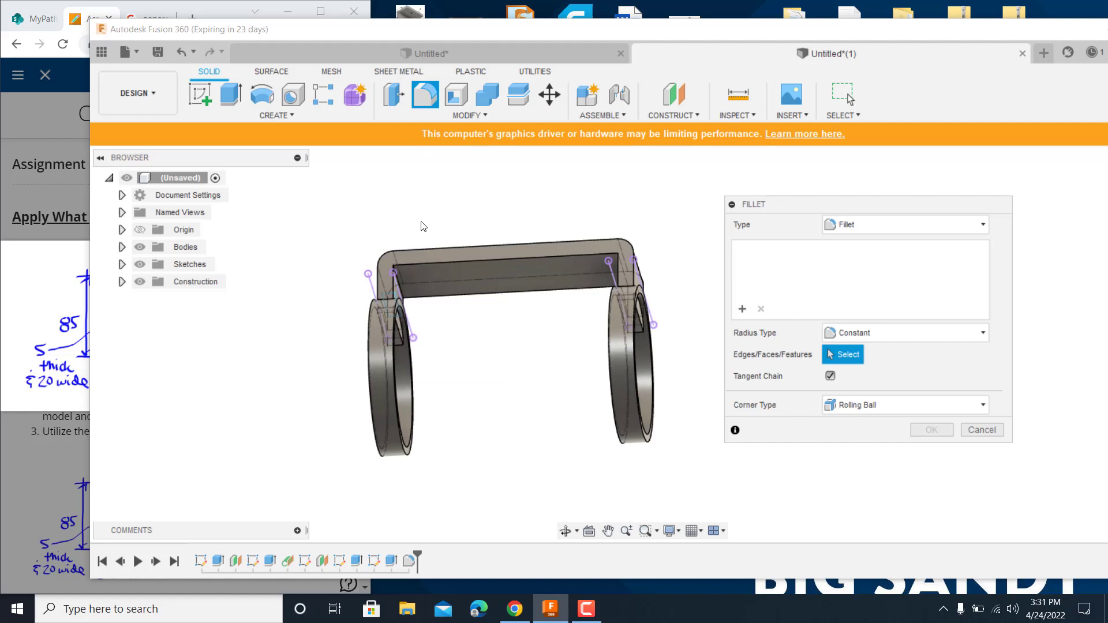
{"action": "left_click", "coordinate": [404, 284]}
{"action": "middle_click_drag", "start_coordinate": [632, 281], "coordinate": [608, 302], "text": "shift"}
{"action": "left_click", "coordinate": [604, 292]}
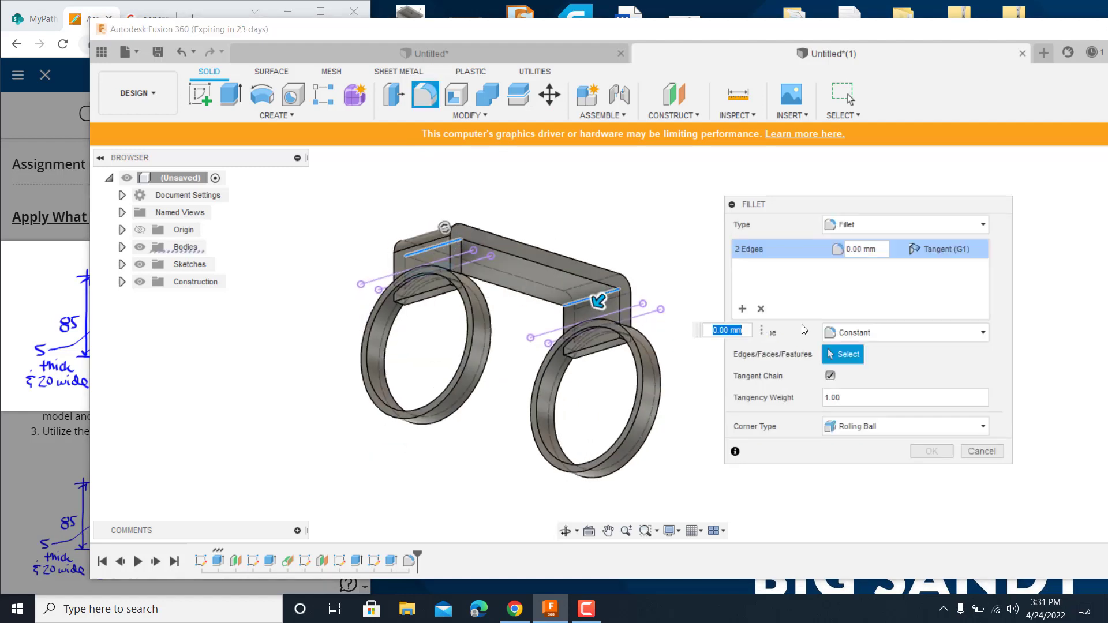
{"action": "type", "text": "5"}
{"action": "key", "text": "Return"}
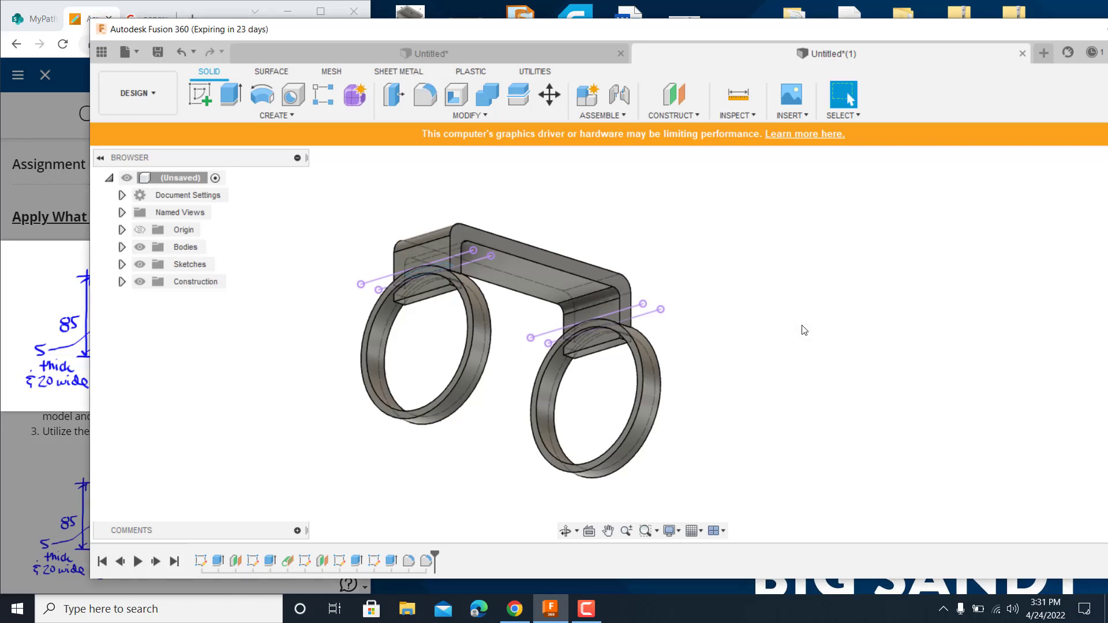
- On the front ring's outer end face, sketch a 45 mm circle centered on the ring, matching its inner edge, and finish the sketch
{"action": "middle_click_drag", "start_coordinate": [790, 356], "coordinate": [658, 324], "text": "shift"}
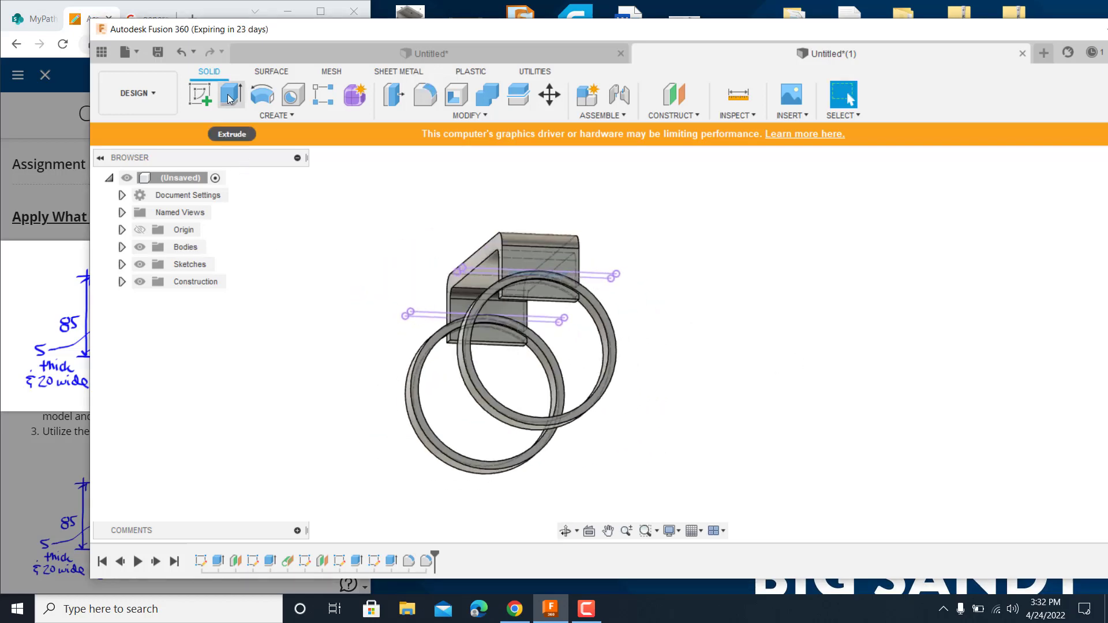
{"action": "left_click", "coordinate": [198, 92]}
{"action": "middle_click_drag", "start_coordinate": [536, 262], "coordinate": [468, 321], "text": "shift"}
{"action": "left_click", "coordinate": [472, 338]}
{"action": "left_click", "coordinate": [465, 342]}
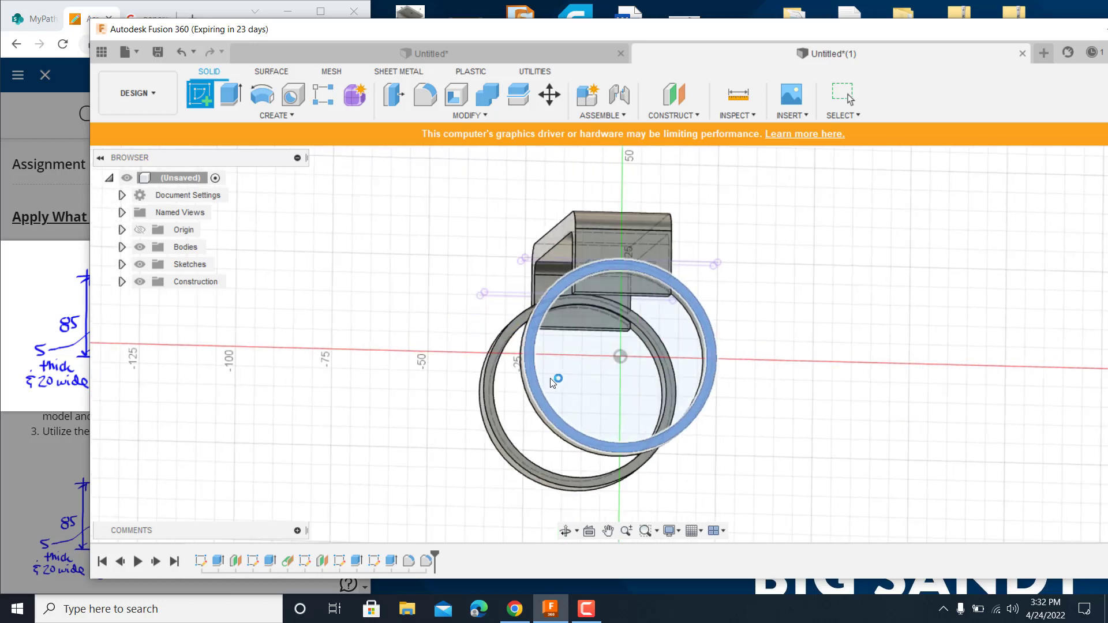
{"action": "left_click", "coordinate": [231, 94]}
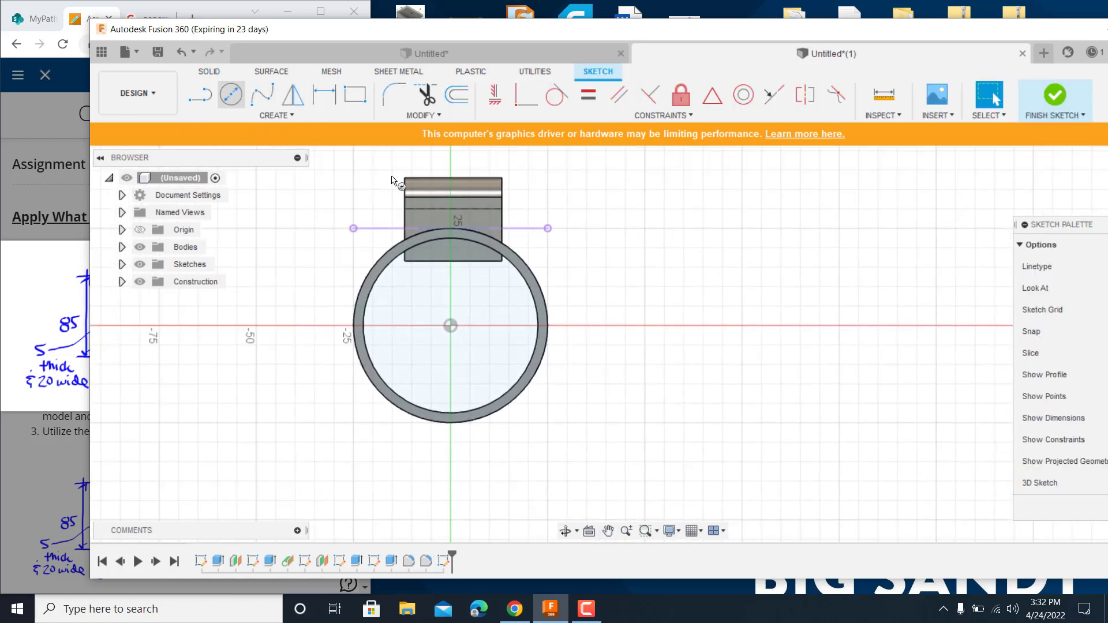
{"action": "left_click", "coordinate": [451, 326]}
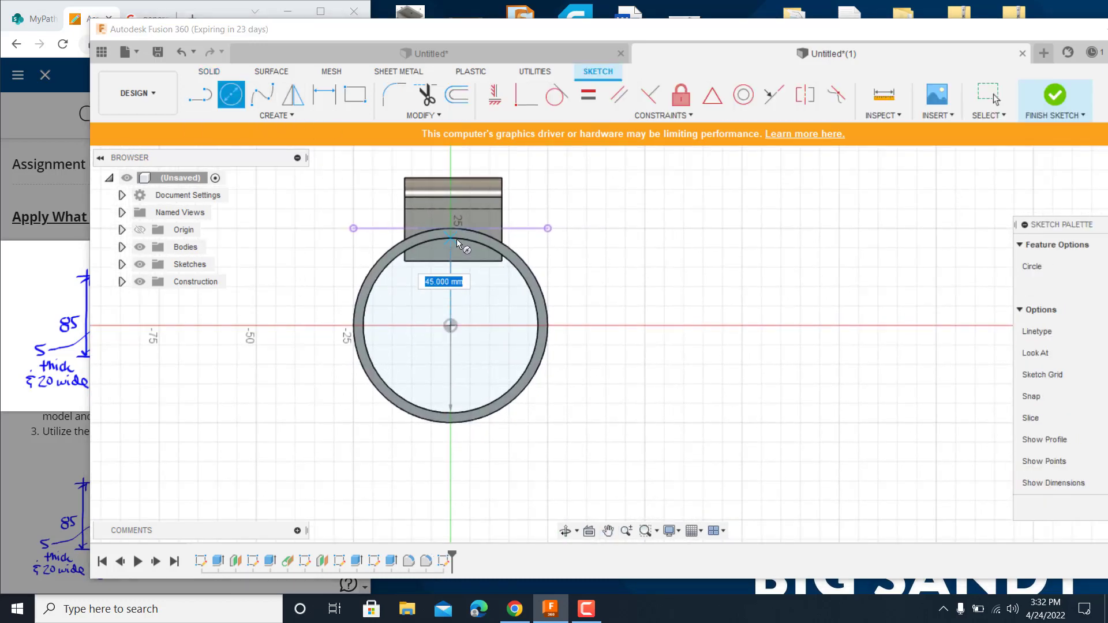
{"action": "left_click", "coordinate": [456, 239]}
{"action": "key", "text": "Escape"}
{"action": "middle_click_drag", "start_coordinate": [512, 319], "coordinate": [586, 312], "text": "shift"}
{"action": "key", "text": "c"}
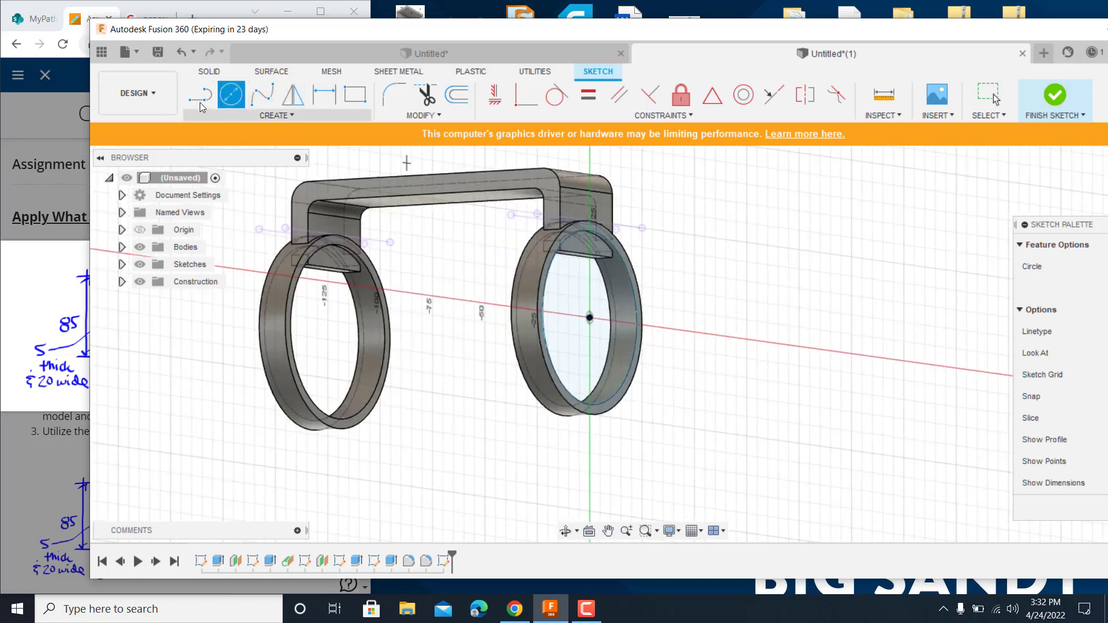
{"action": "left_click", "coordinate": [1061, 99]}
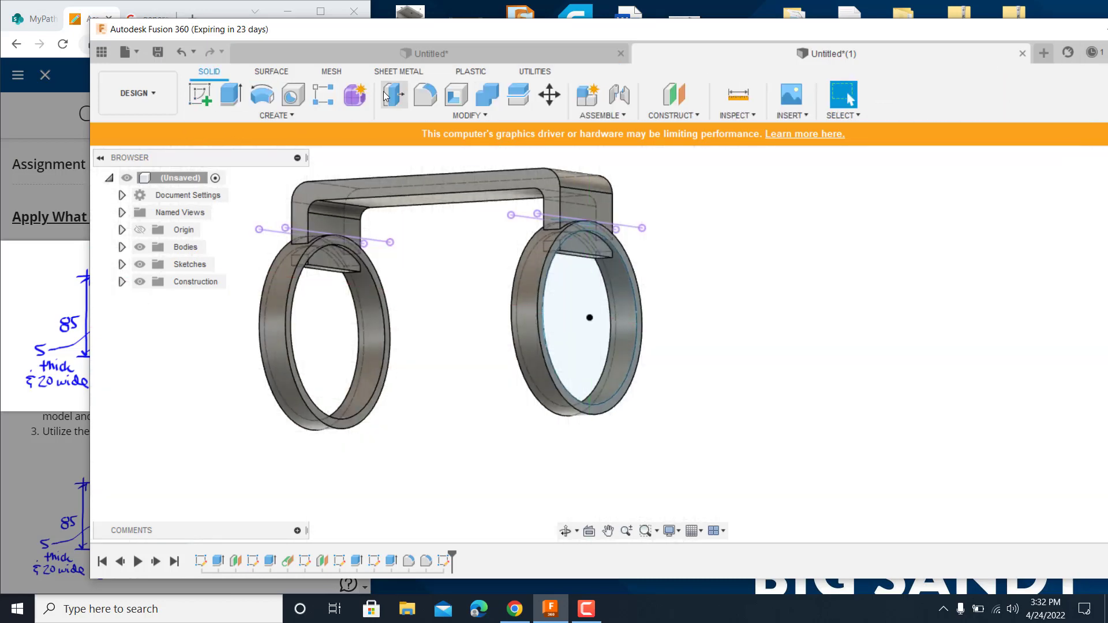
- Extrude the circle about 135.5 mm back through both rings as a Cut, removing the handle material inside them
{"action": "key", "text": "e"}
{"action": "left_click", "coordinate": [597, 316]}
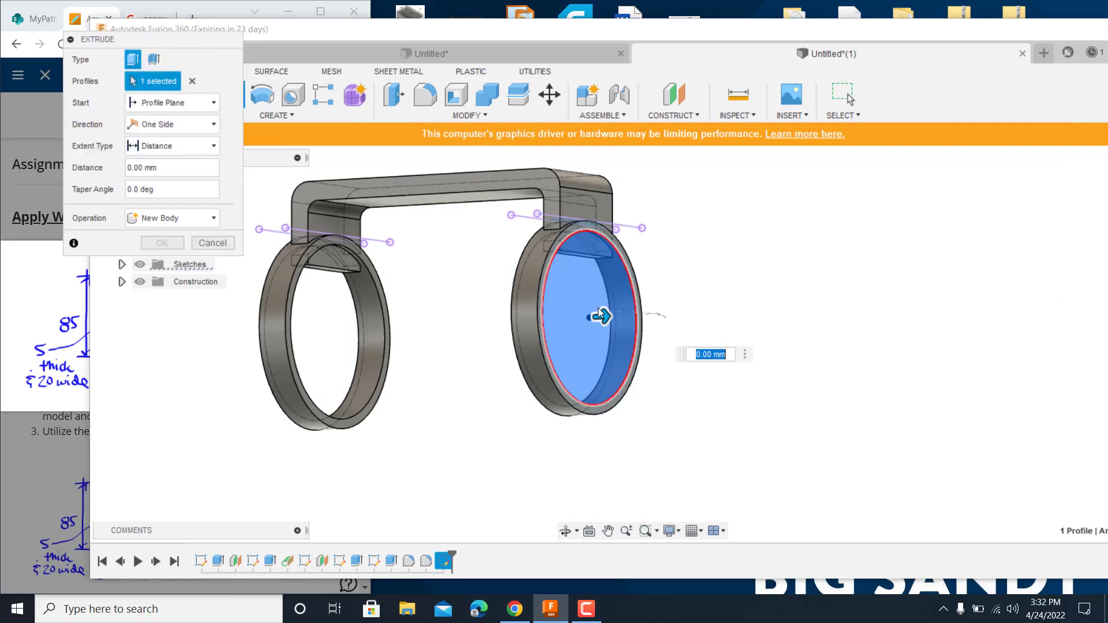
{"action": "left_click_drag", "start_coordinate": [600, 316], "coordinate": [134, 344]}
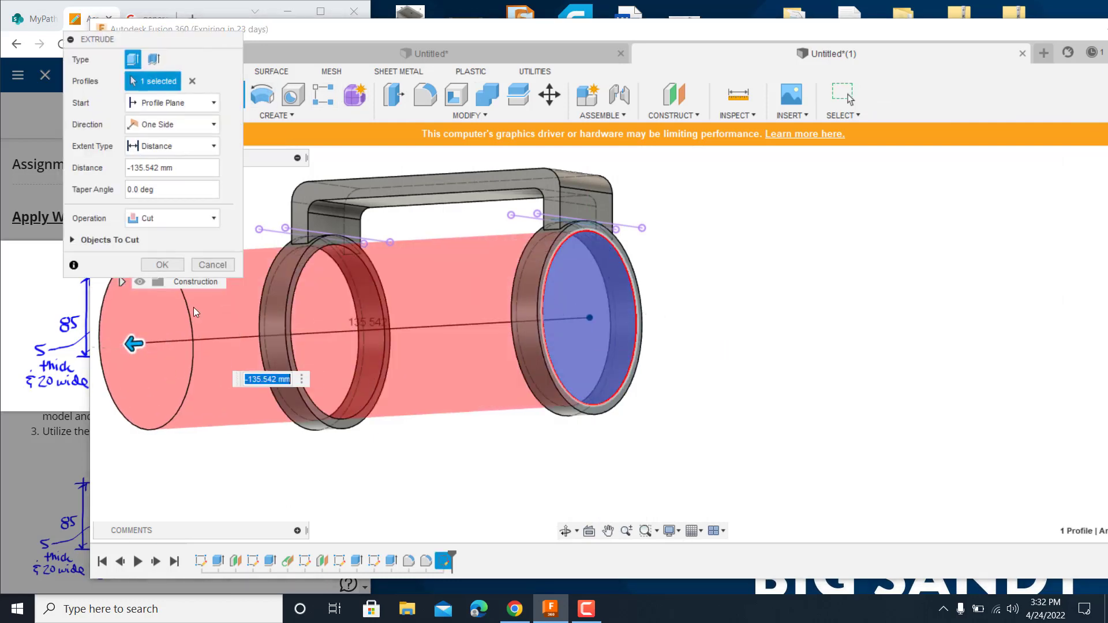
{"action": "left_click", "coordinate": [167, 267]}
{"action": "middle_click_drag", "start_coordinate": [787, 396], "coordinate": [648, 388], "text": "shift"}
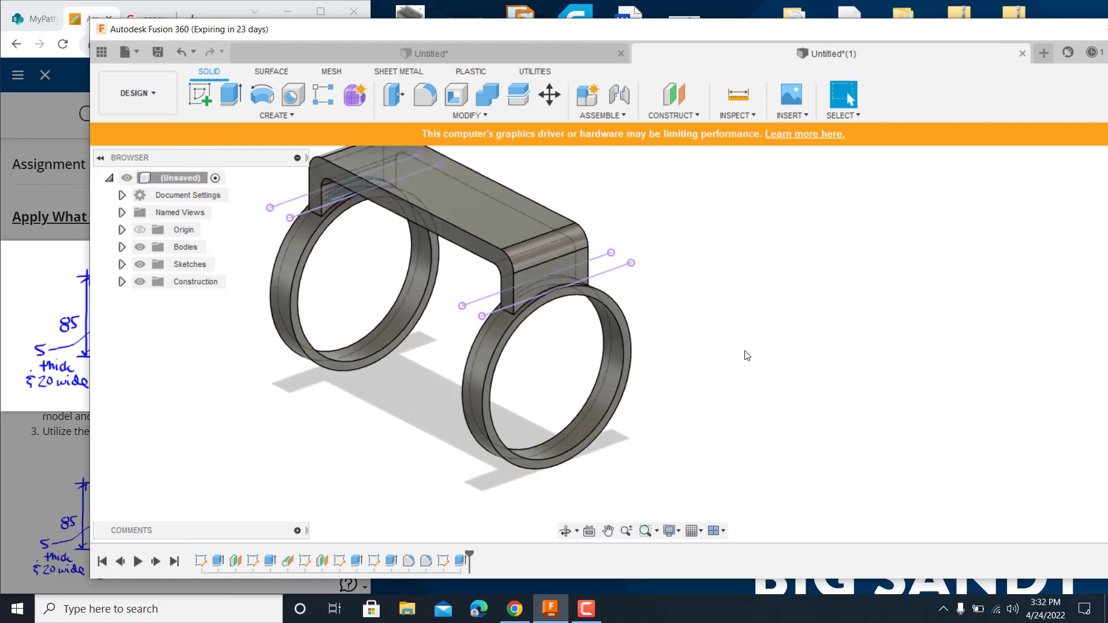
{"action": "scroll", "coordinate": [760, 379], "scroll_direction": "down", "scroll_amount": 2}
{"action": "middle_click_drag", "start_coordinate": [760, 380], "coordinate": [780, 395]}
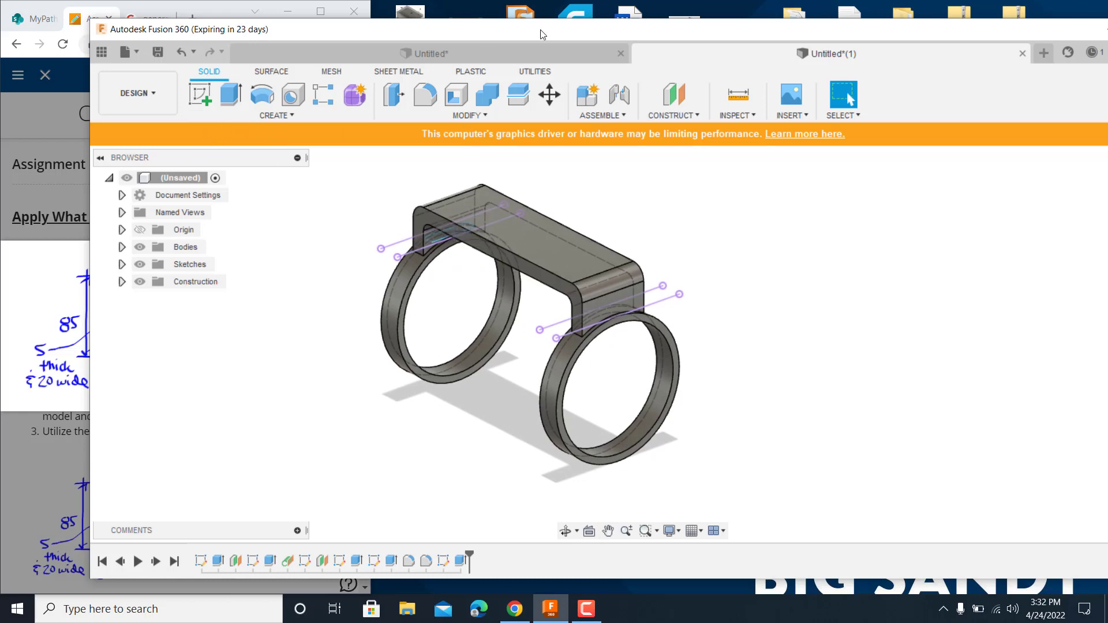
- Maximize the modeling window, and open the design's Save dialog and dismiss it without saving
{"action": "left_click_drag", "start_coordinate": [543, 34], "coordinate": [739, 30]}
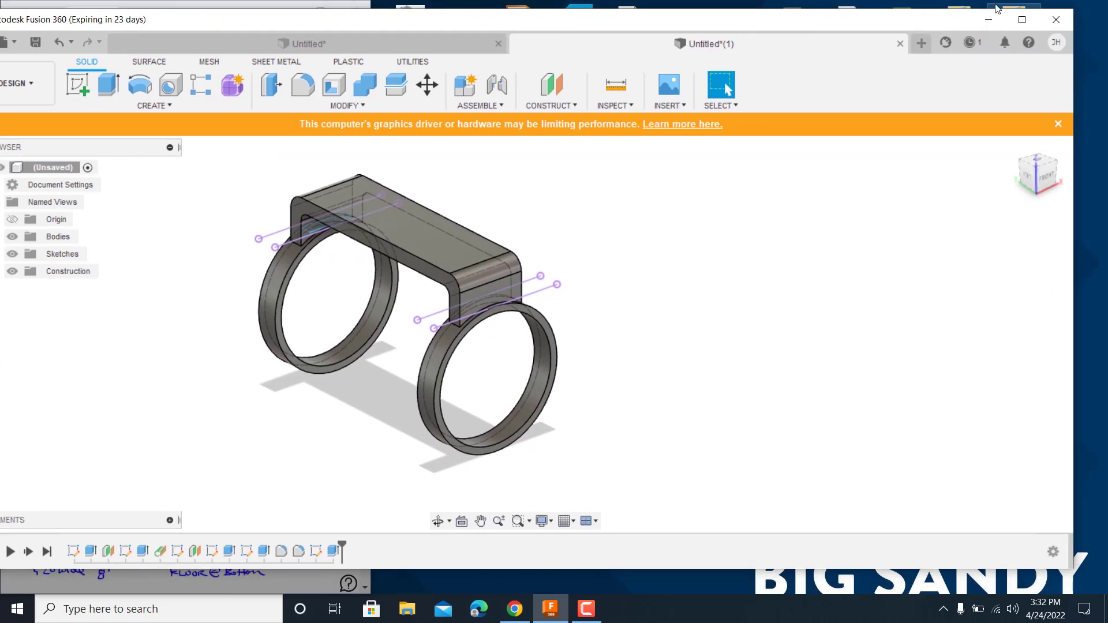
{"action": "left_click", "coordinate": [1021, 21]}
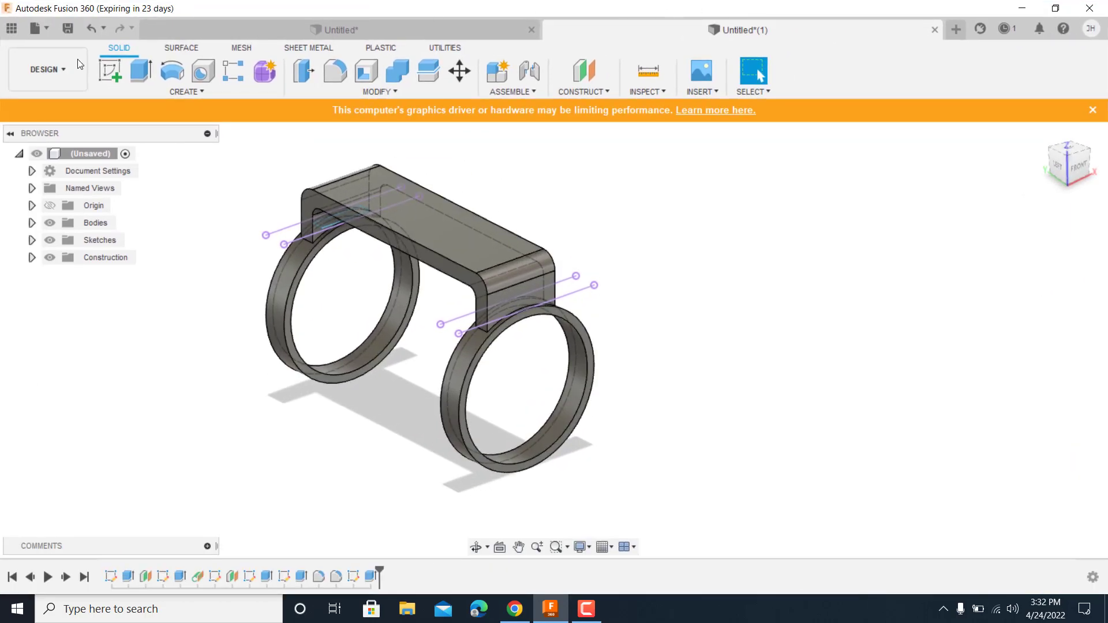
{"action": "left_click", "coordinate": [68, 28]}
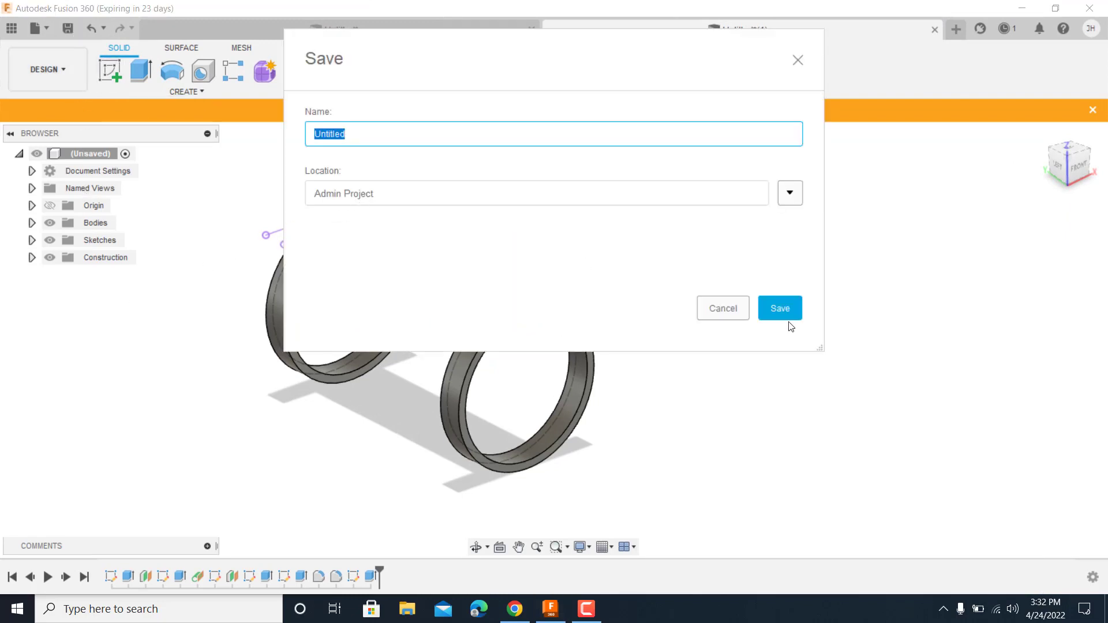
{"action": "left_click", "coordinate": [732, 308]}
- Export the body for 3D printing as a high-refinement binary STL in millimeters, named Cup Holder 1, in the Project Lattice folder
{"action": "left_click", "coordinate": [47, 33]}
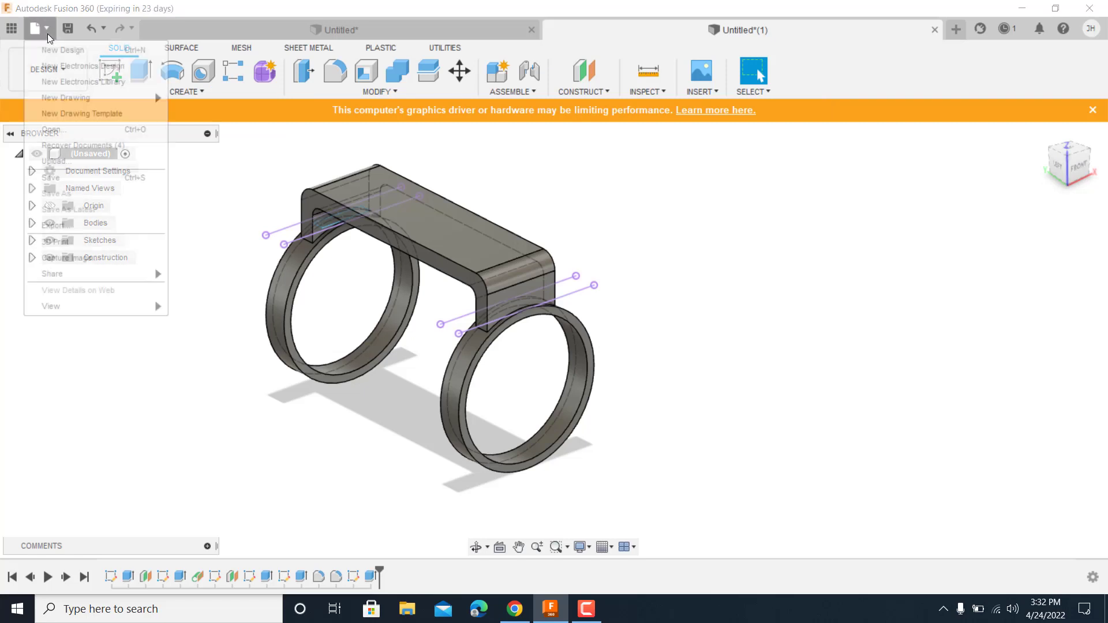
{"action": "left_click", "coordinate": [76, 240]}
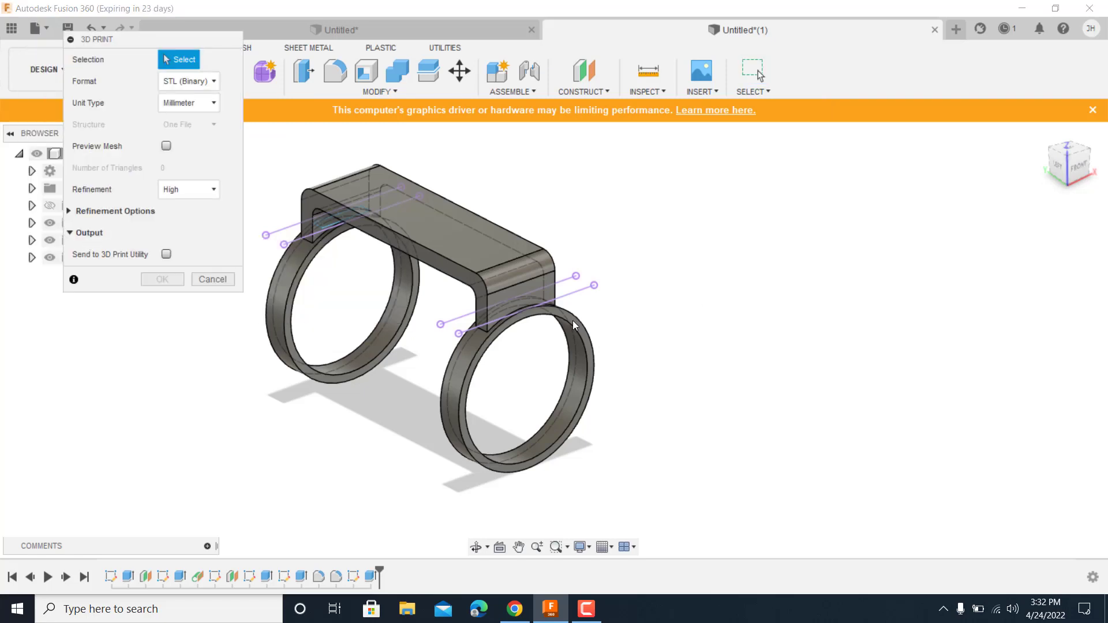
{"action": "left_click", "coordinate": [402, 225]}
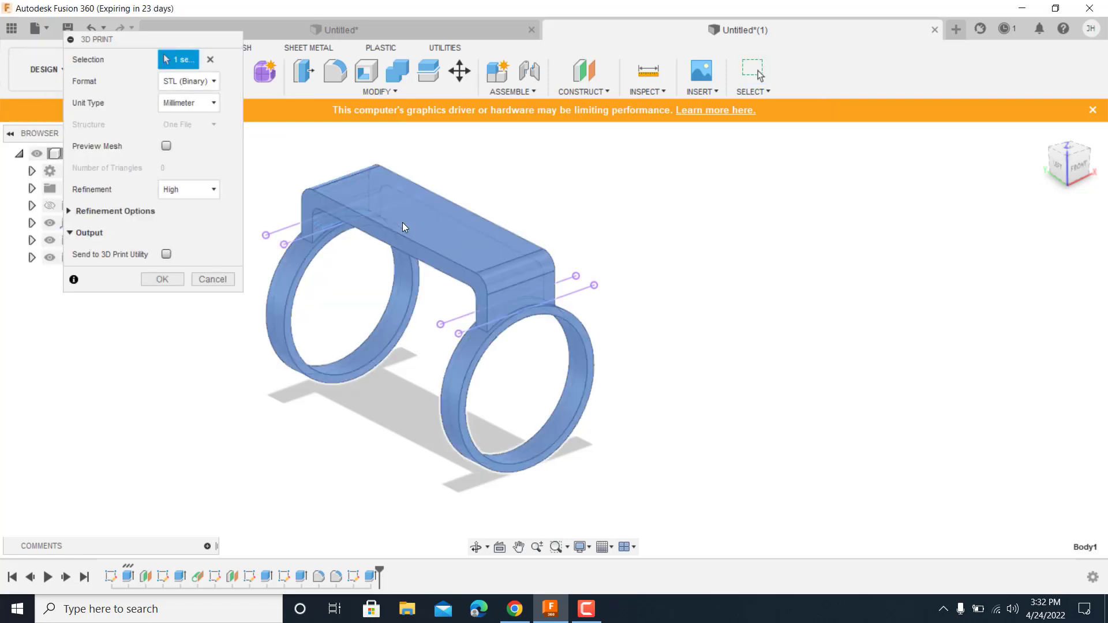
{"action": "left_click", "coordinate": [173, 281]}
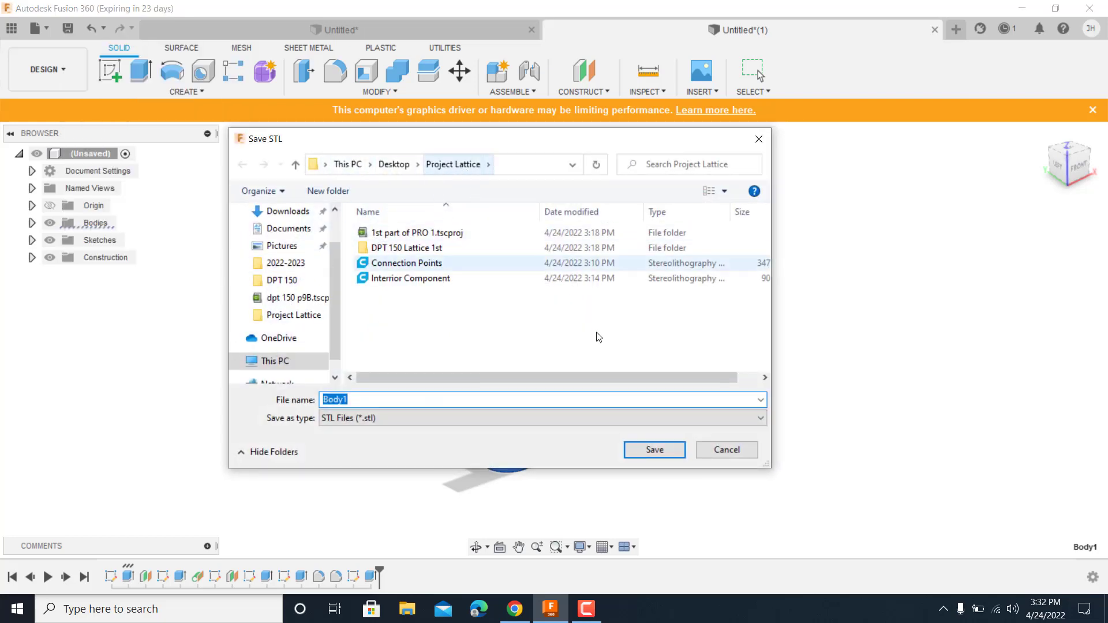
{"action": "type", "text": "Cup"}
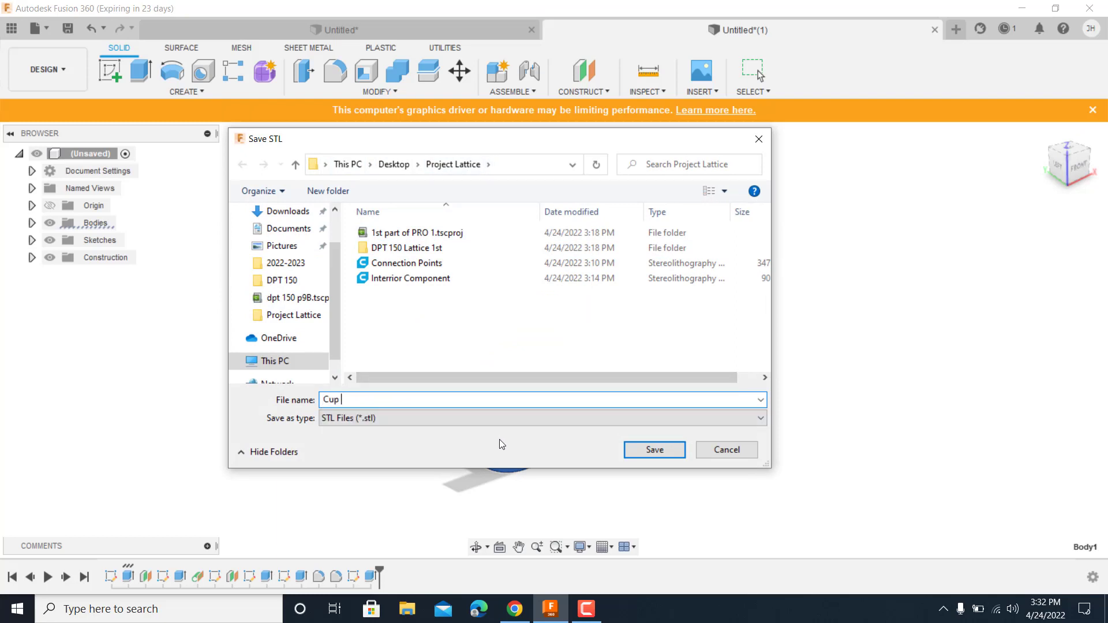
{"action": "type", "text": " Holder 1"}
{"action": "left_click", "coordinate": [657, 449]}
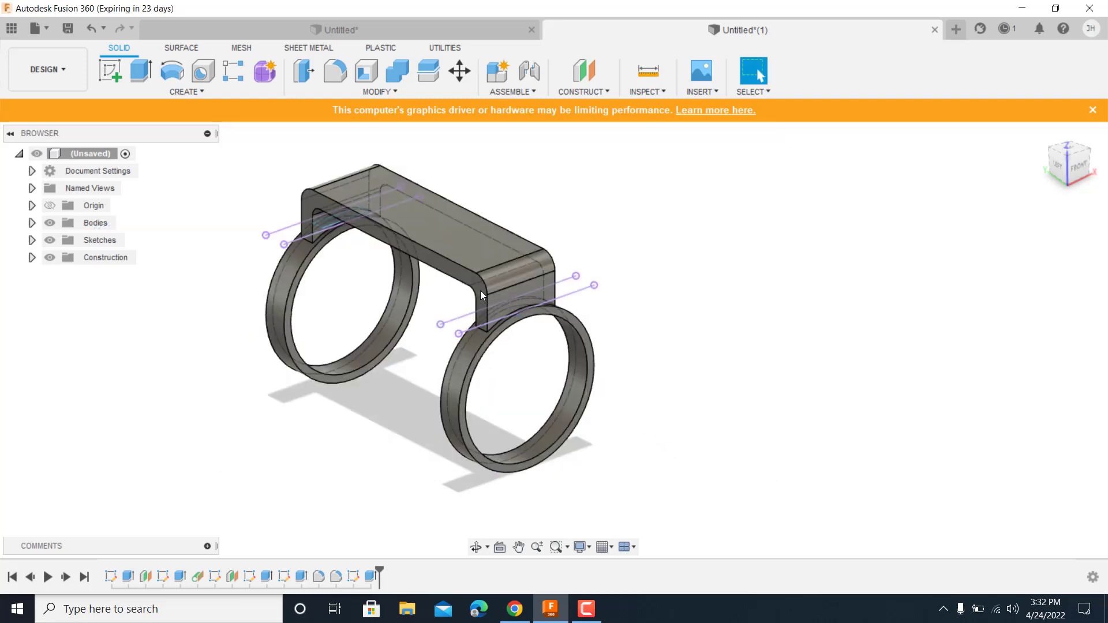
- Expand the model's list of bodies and inspect the joined ring-and-handle body from the side
{"action": "left_click", "coordinate": [32, 223]}
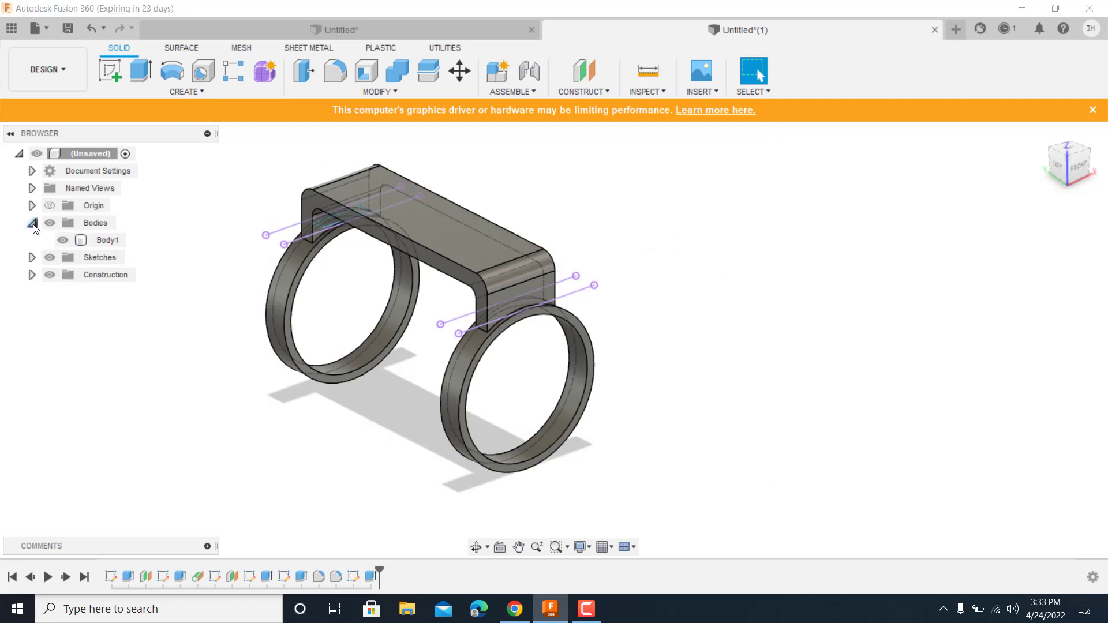
{"action": "left_click", "coordinate": [91, 242]}
{"action": "left_click", "coordinate": [243, 240]}
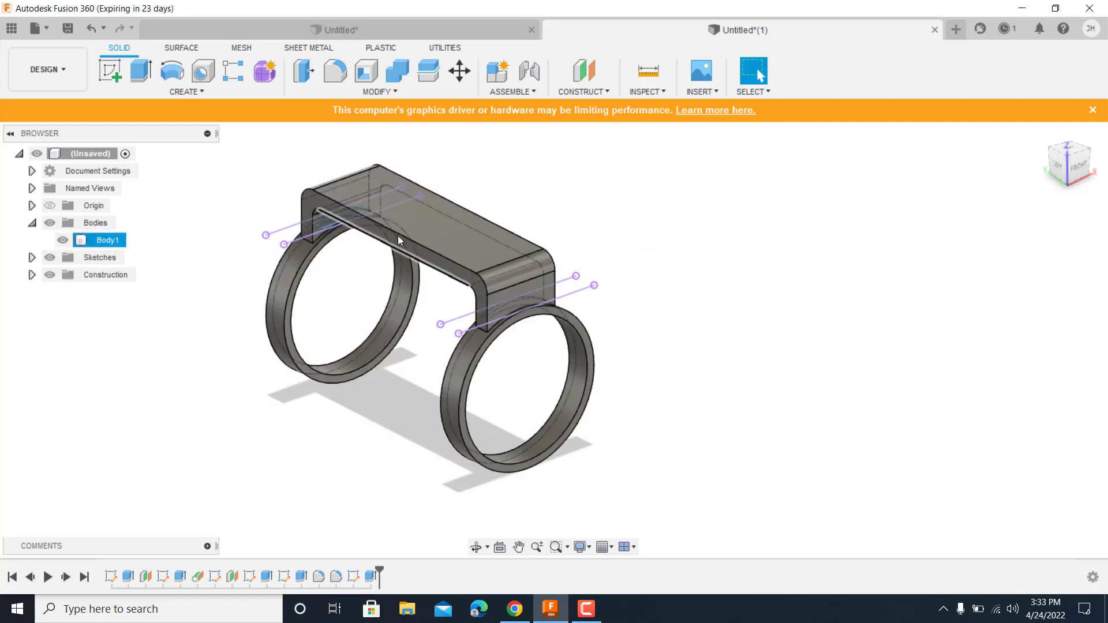
{"action": "middle_click_drag", "start_coordinate": [331, 306], "coordinate": [401, 324], "text": "shift"}
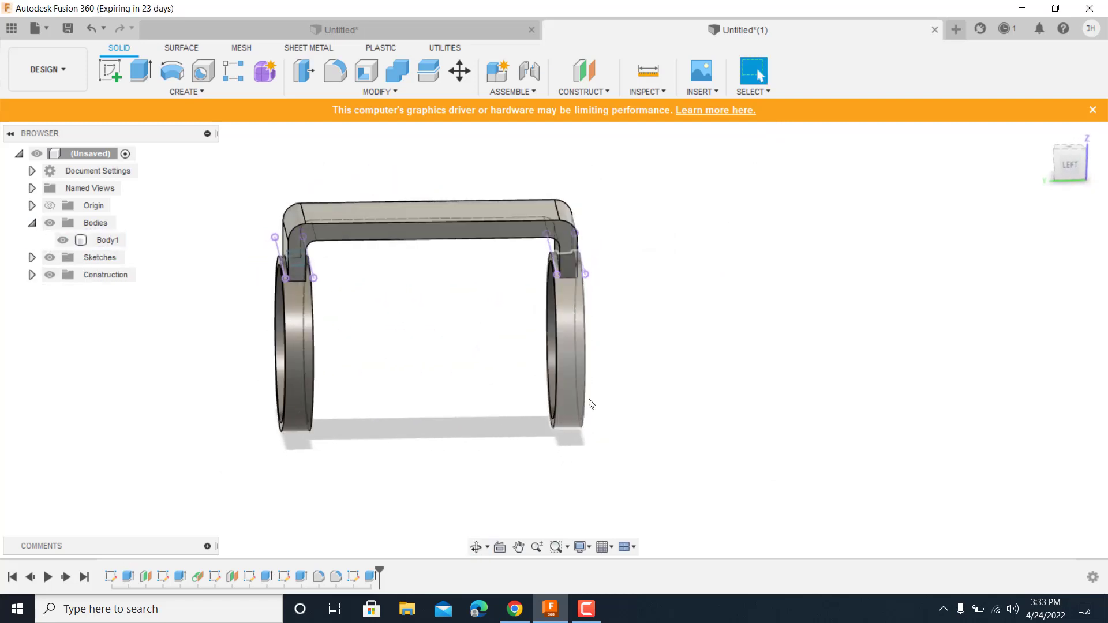
{"action": "middle_click_drag", "start_coordinate": [461, 388], "coordinate": [687, 408], "text": "shift"}
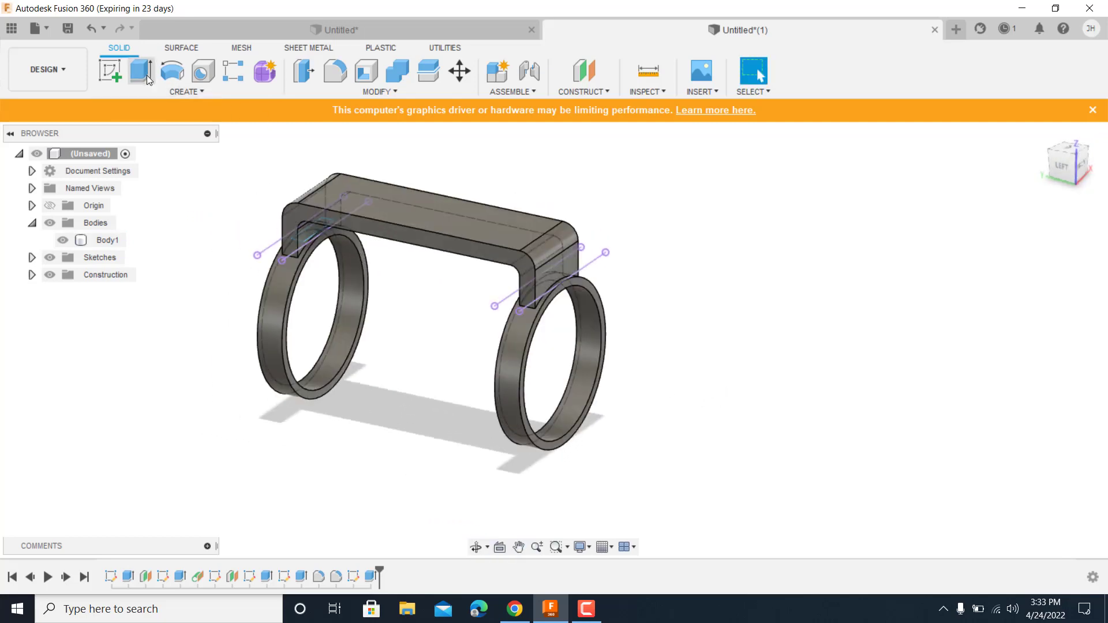
- On the rear ring's face toward the other ring, sketch two concentric circles matching its inner and outer edges, and finish the sketch
{"action": "left_click", "coordinate": [105, 71]}
{"action": "scroll", "coordinate": [393, 277], "scroll_direction": "up", "scroll_amount": 5}
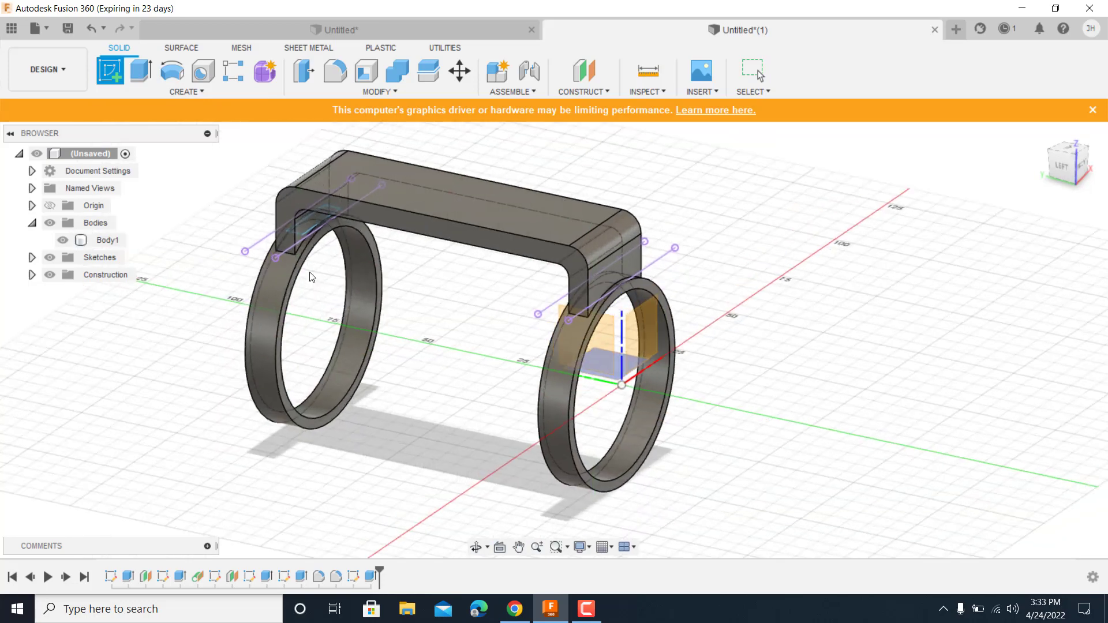
{"action": "left_click", "coordinate": [292, 267]}
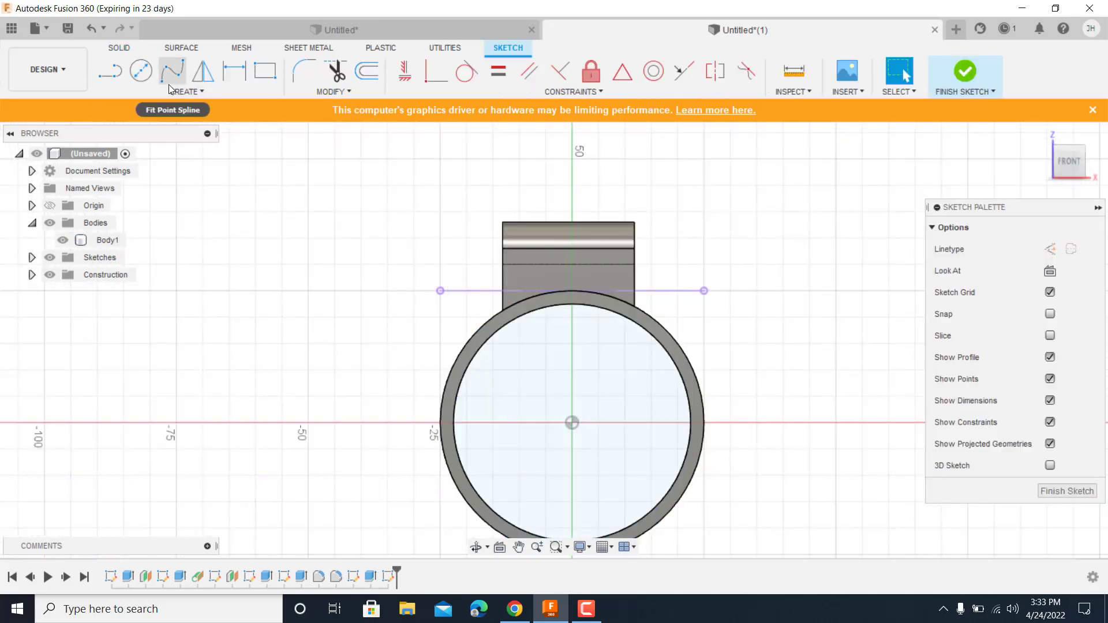
{"action": "left_click", "coordinate": [138, 72]}
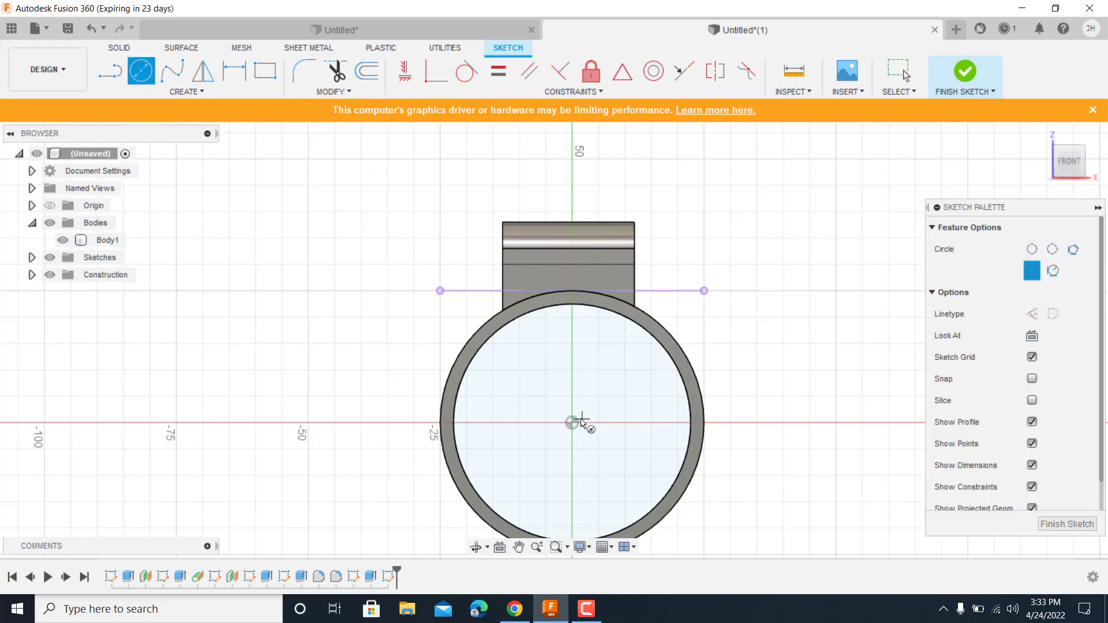
{"action": "left_click", "coordinate": [572, 423]}
{"action": "left_click", "coordinate": [472, 357]}
{"action": "left_click", "coordinate": [571, 423]}
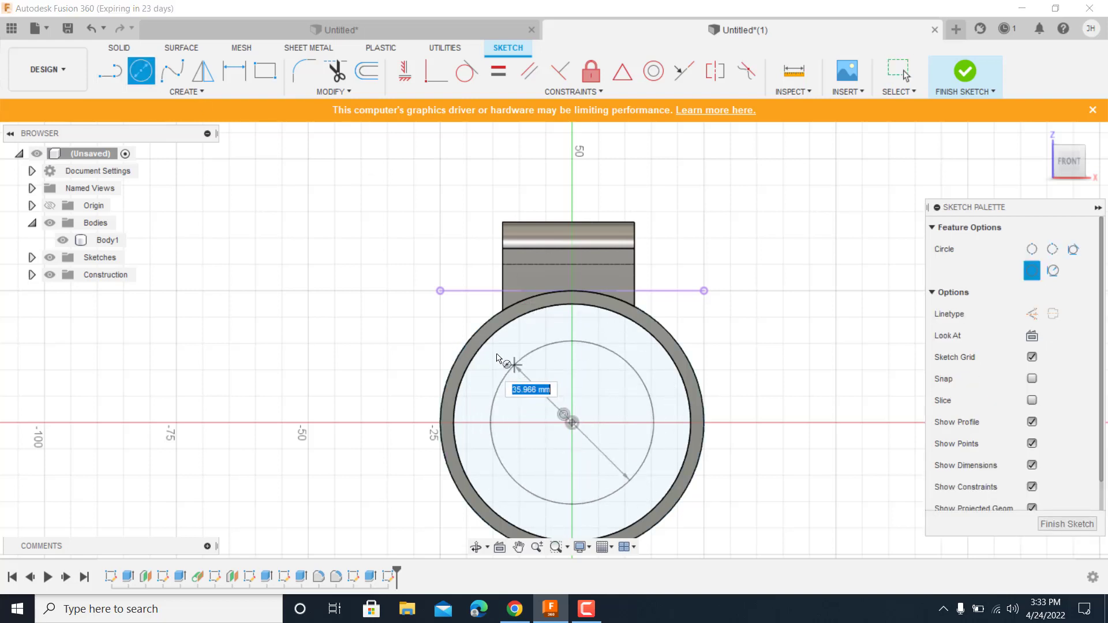
{"action": "left_click", "coordinate": [490, 346]}
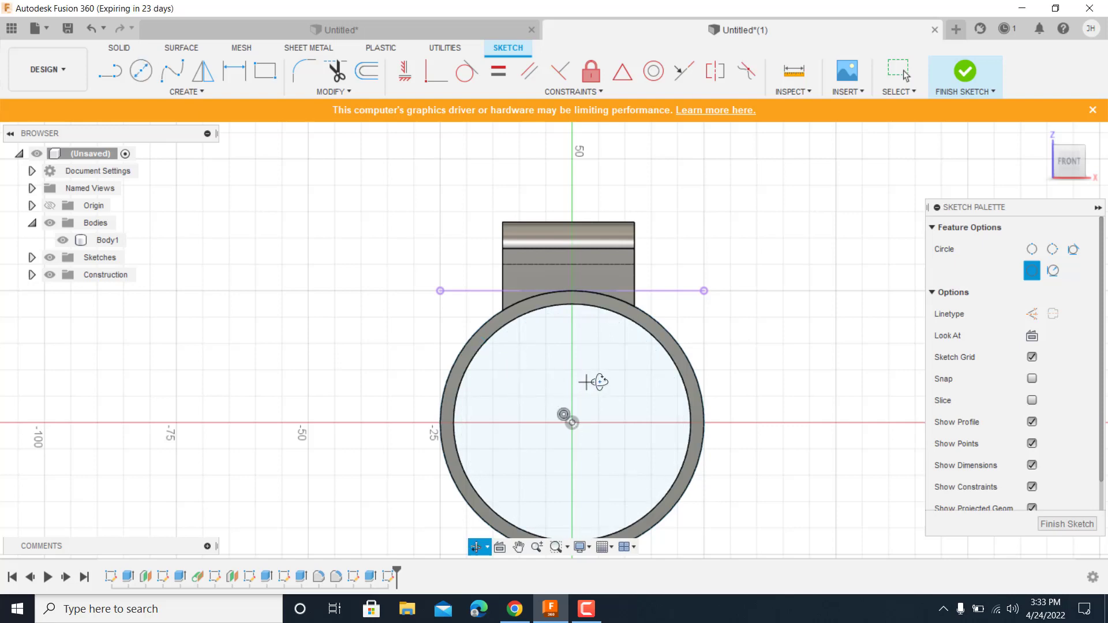
{"action": "mouse_move", "coordinate": [594, 378]}
{"action": "middle_mouse_down", "text": "shift"}
{"action": "mouse_move", "coordinate": [632, 376]}
{"action": "mouse_move", "coordinate": [606, 395]}
{"action": "middle_mouse_up", "text": "shift"}
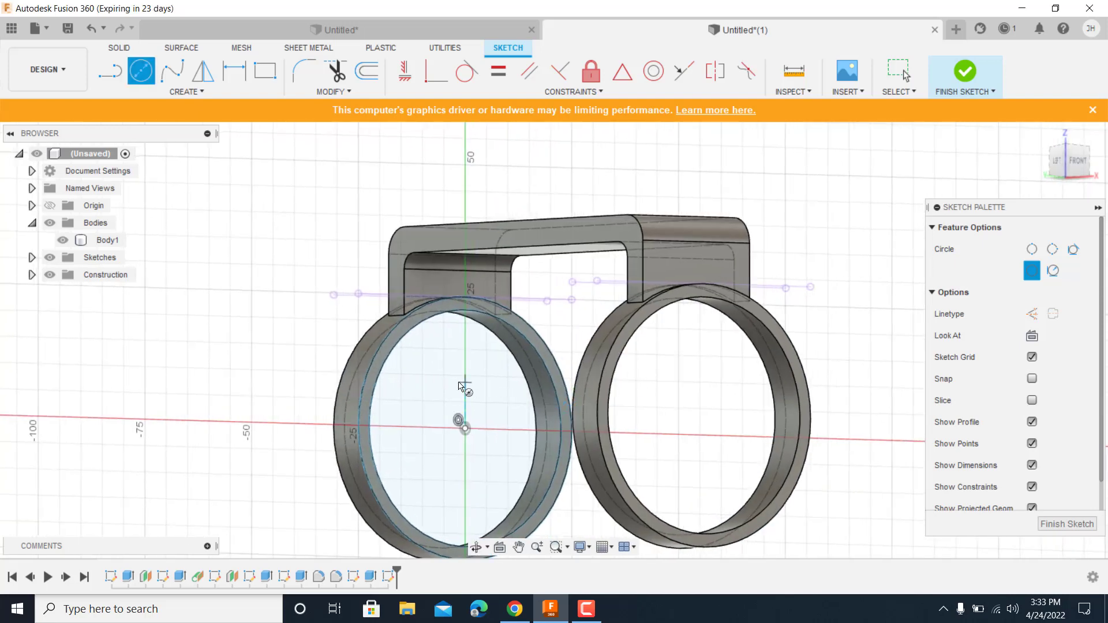
{"action": "scroll", "coordinate": [469, 383], "scroll_direction": "down", "scroll_amount": 2}
{"action": "middle_click_drag", "start_coordinate": [470, 383], "coordinate": [396, 366]}
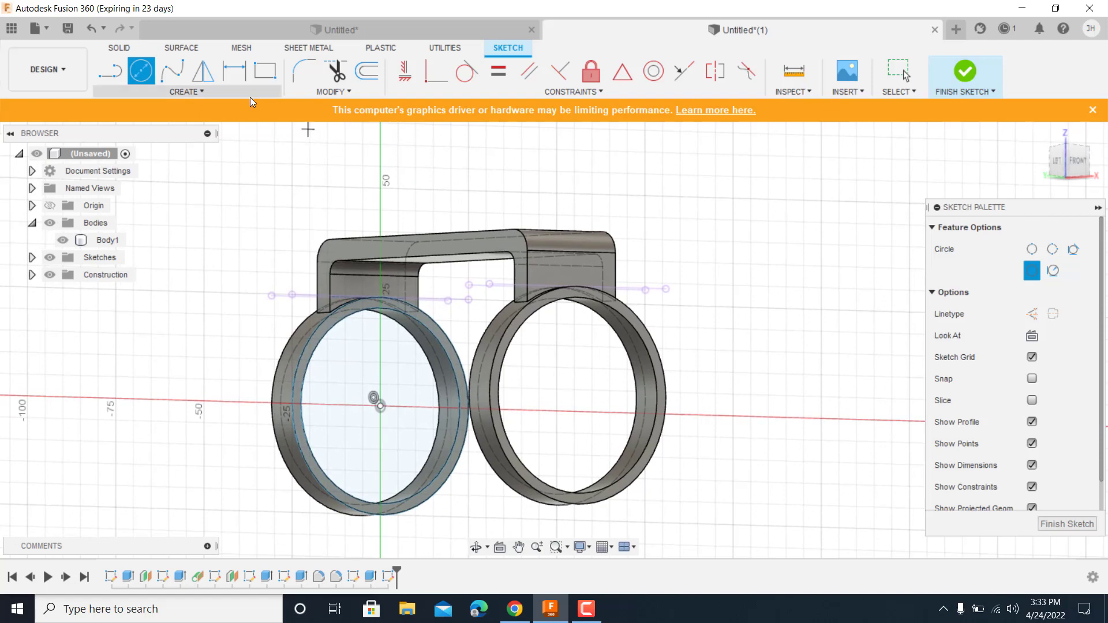
{"action": "left_click", "coordinate": [966, 71]}
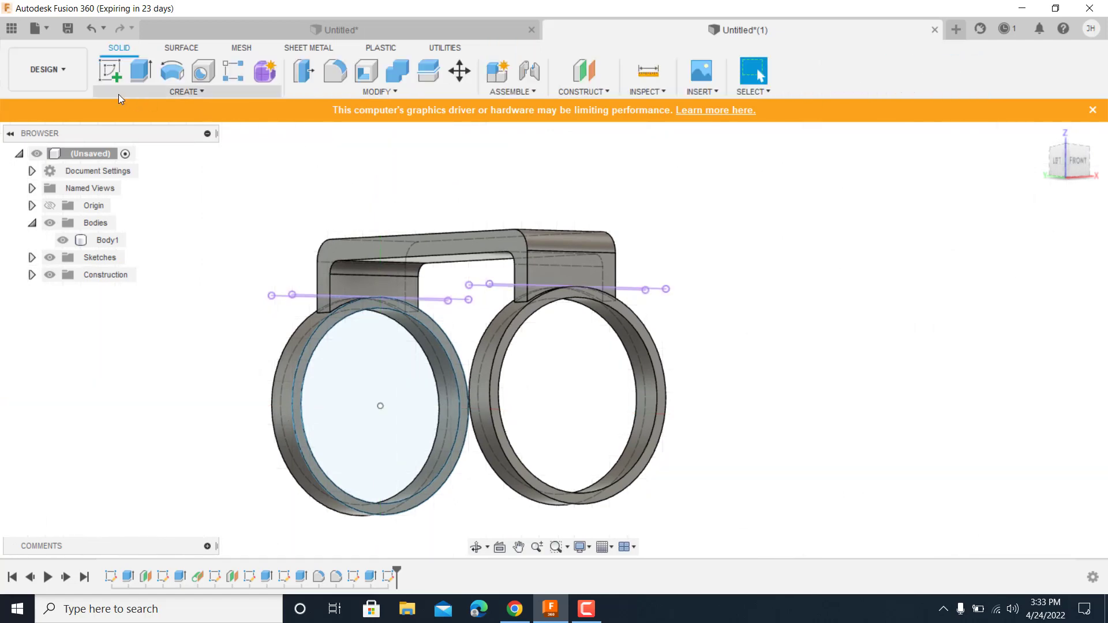
- Set up an extrusion of the ring-shaped sketch profile with its extent running to the facing side of the other ring
{"action": "left_click", "coordinate": [141, 72]}
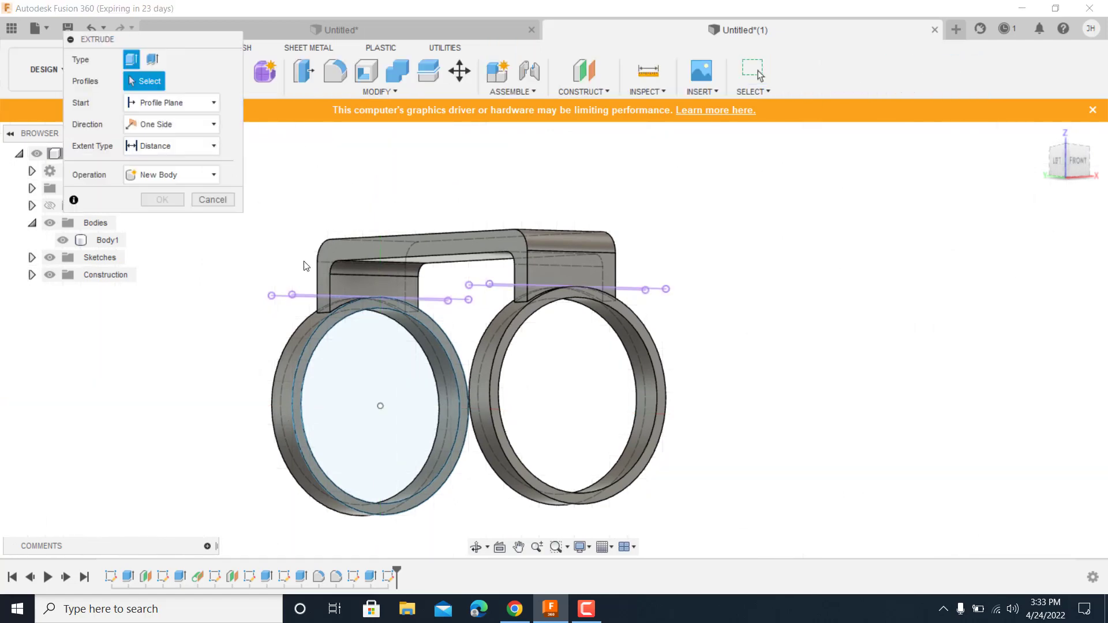
{"action": "left_click", "coordinate": [327, 336]}
{"action": "left_click_drag", "start_coordinate": [468, 408], "coordinate": [514, 404]}
{"action": "middle_click_drag", "start_coordinate": [514, 404], "coordinate": [681, 440], "text": "shift"}
{"action": "left_click", "coordinate": [175, 147]}
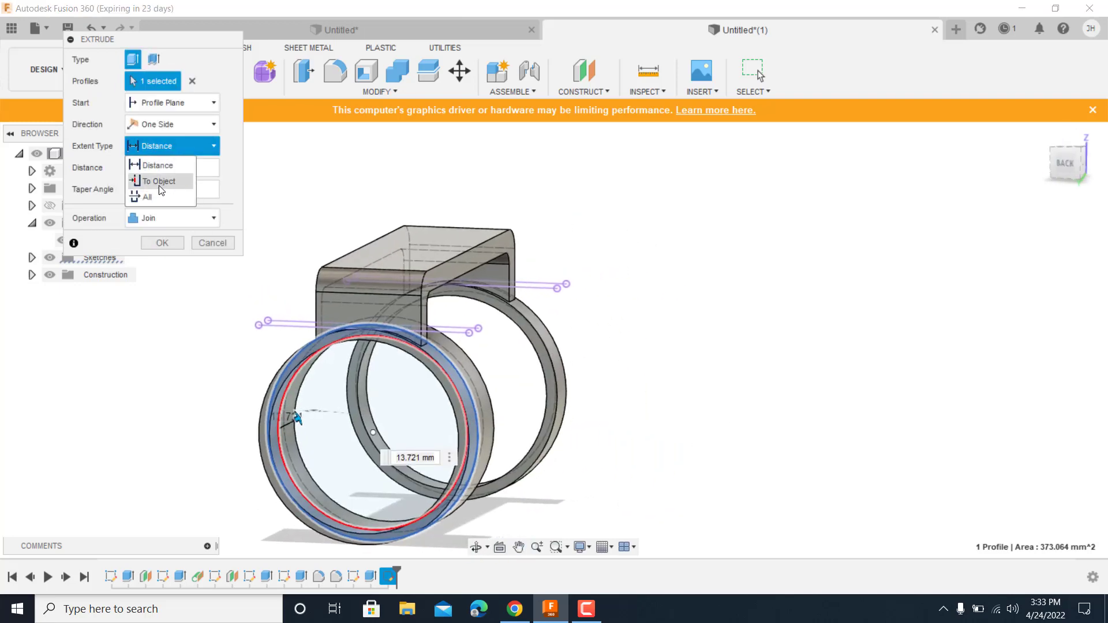
{"action": "left_click", "coordinate": [158, 184]}
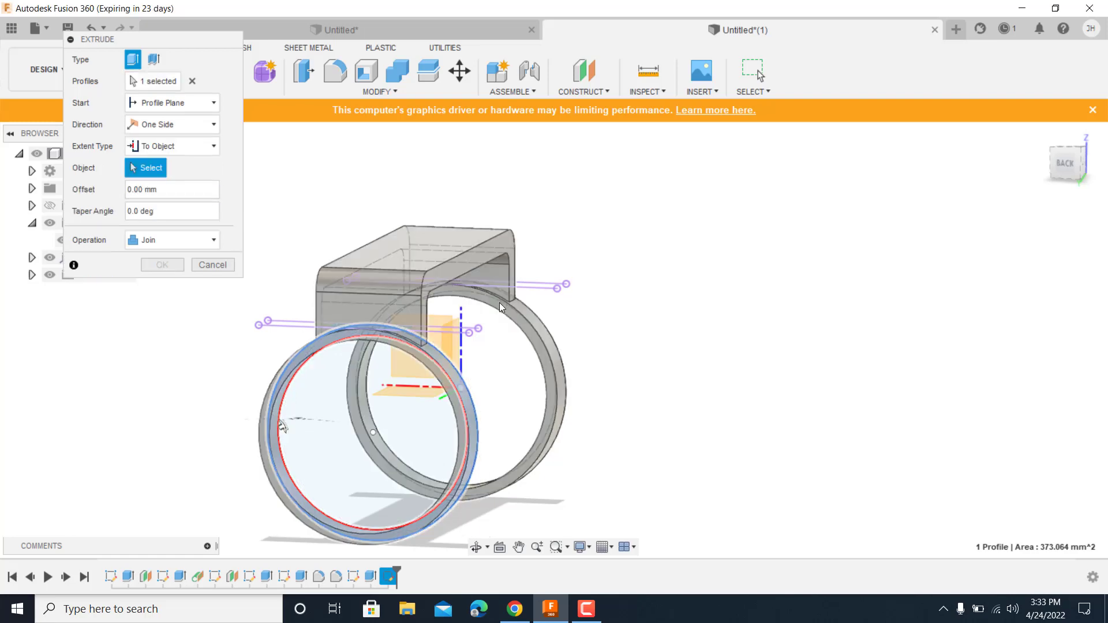
{"action": "left_click", "coordinate": [500, 304]}
{"action": "middle_click_drag", "start_coordinate": [649, 335], "coordinate": [520, 323], "text": "shift"}
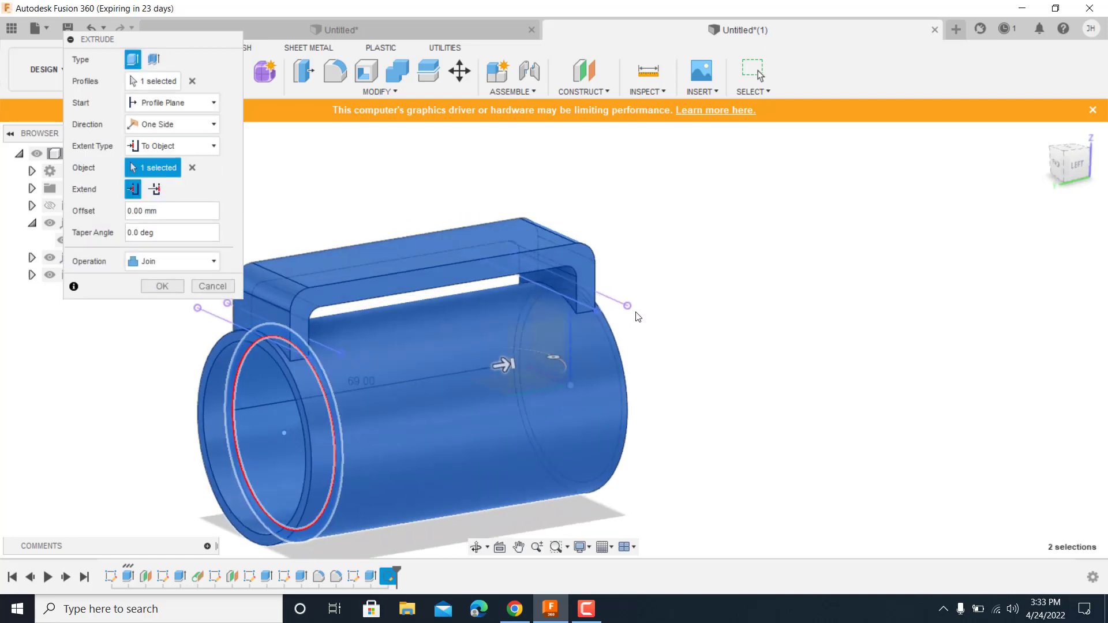
{"action": "middle_click_drag", "start_coordinate": [455, 220], "coordinate": [492, 210], "text": "shift"}
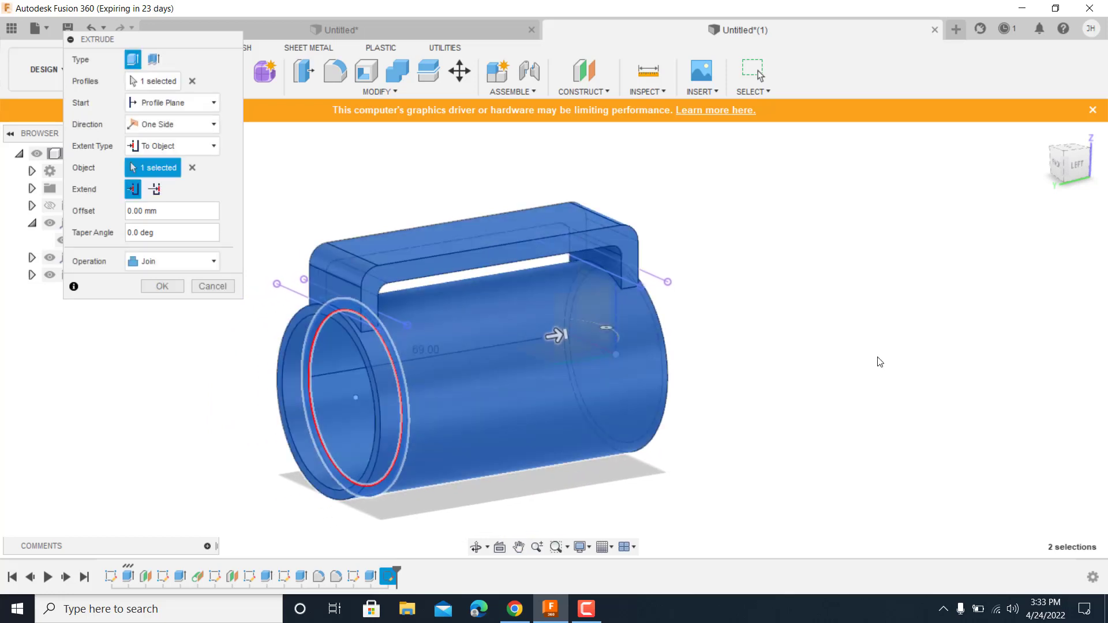
- Set the extrusion's operation to New Body and create the wall between the two rings
{"action": "left_click", "coordinate": [213, 263]}
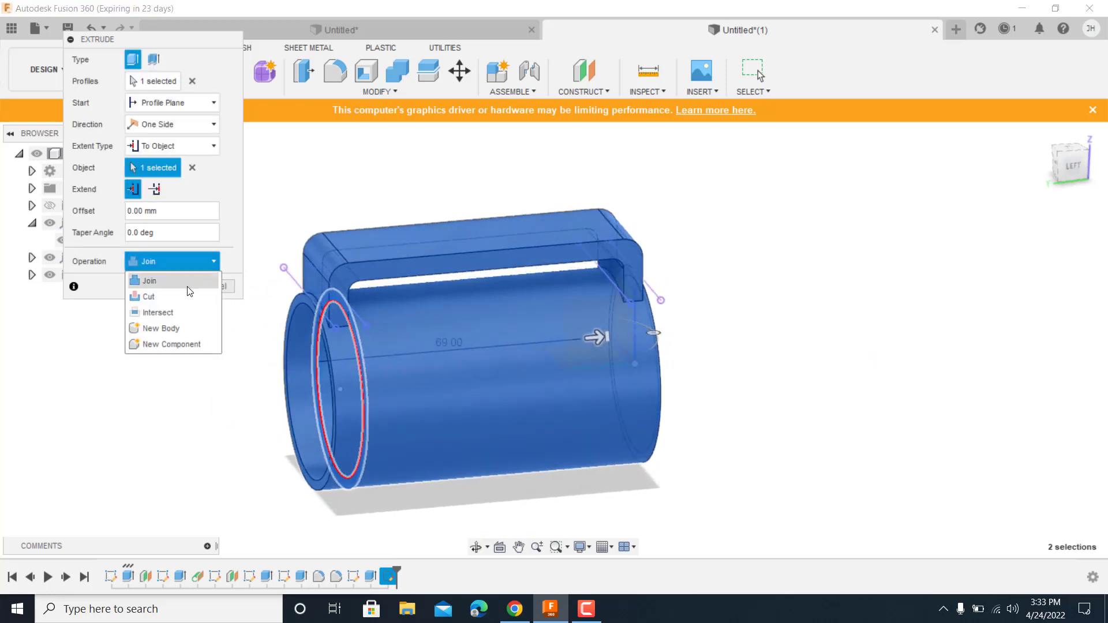
{"action": "left_click", "coordinate": [164, 324]}
{"action": "middle_click_drag", "start_coordinate": [742, 356], "coordinate": [781, 338], "text": "shift"}
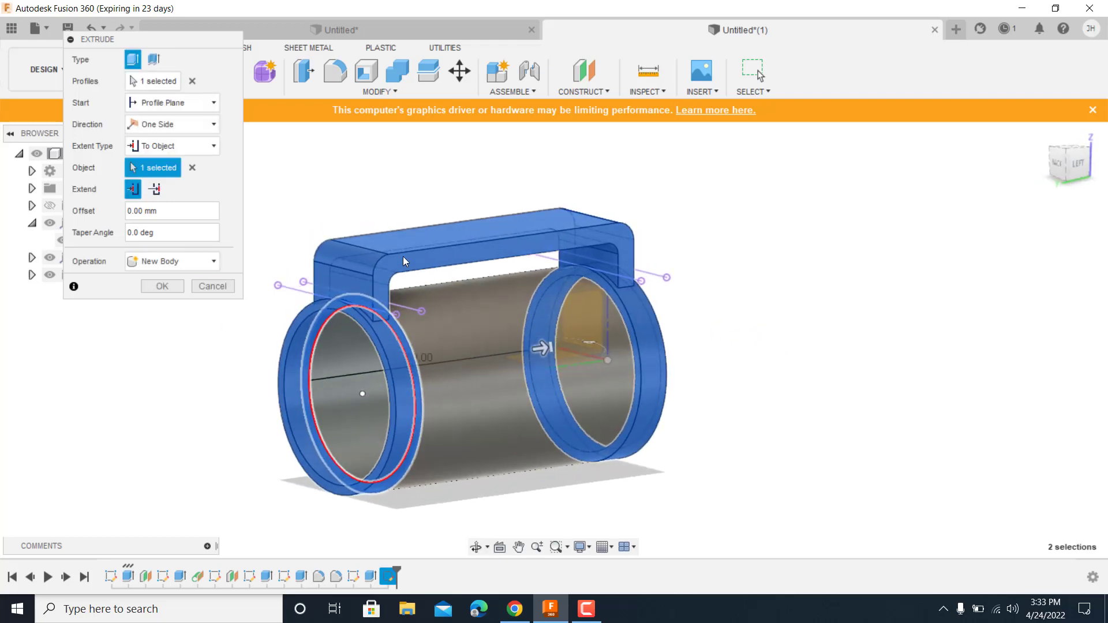
{"action": "left_click", "coordinate": [162, 286]}
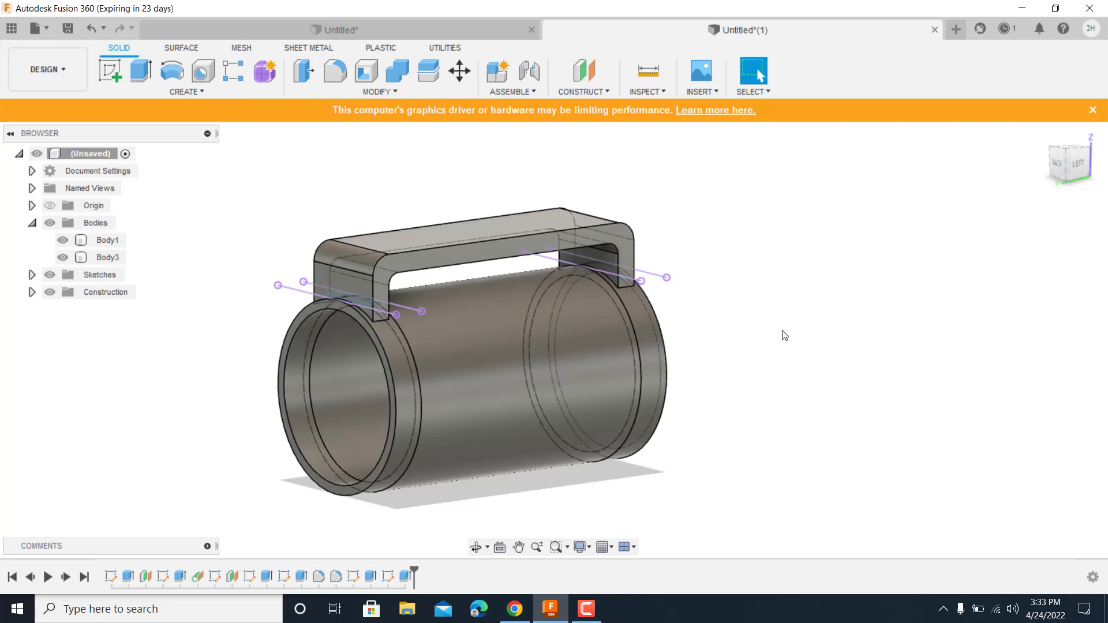
- Hide the ring-and-handle body to isolate the cylindrical wall body
{"action": "middle_click_drag", "start_coordinate": [931, 340], "coordinate": [879, 355]}
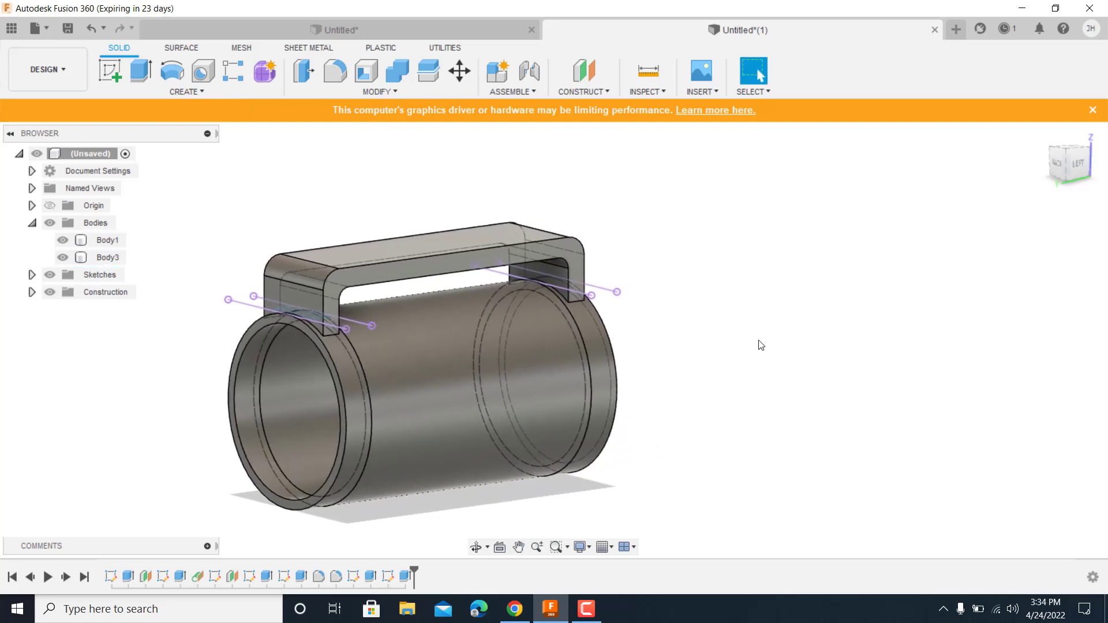
{"action": "middle_click_drag", "start_coordinate": [758, 341], "coordinate": [864, 302]}
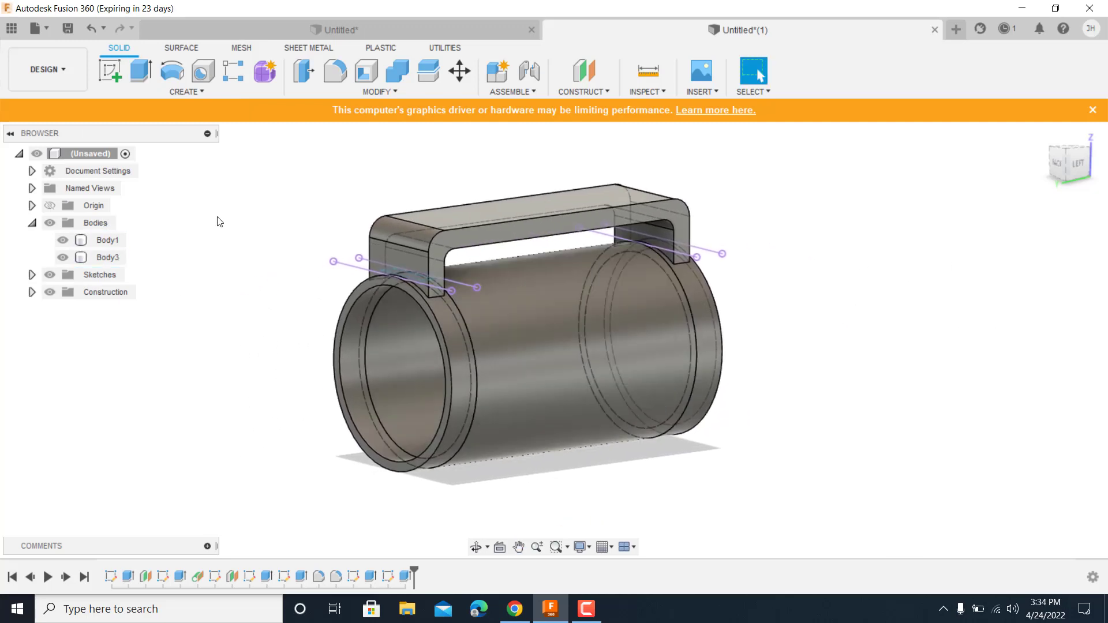
{"action": "left_click", "coordinate": [63, 240]}
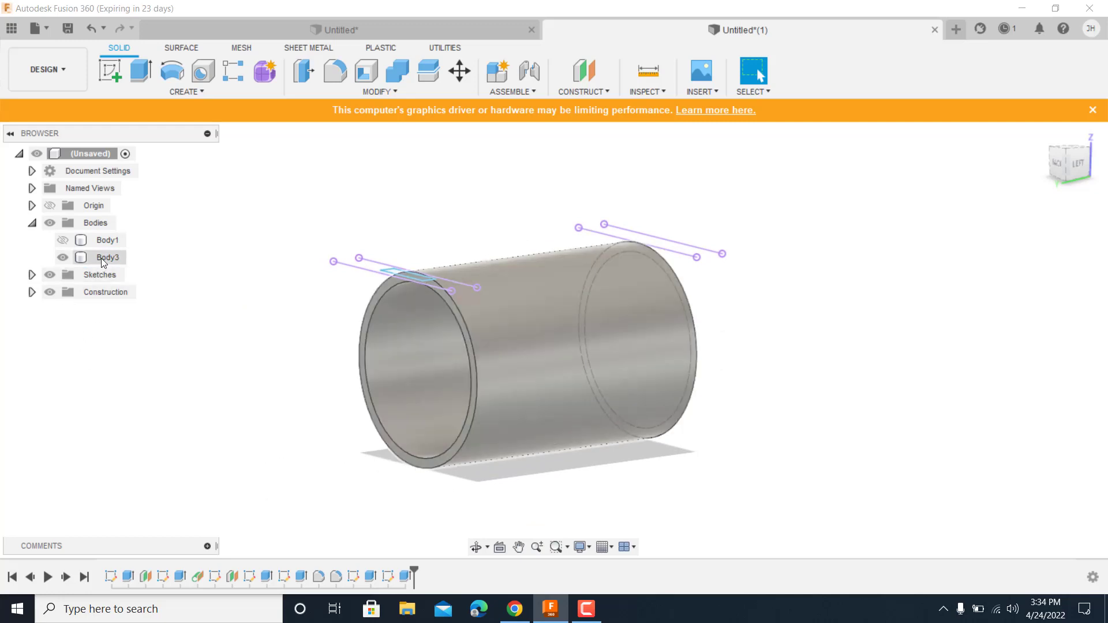
{"action": "middle_click_drag", "start_coordinate": [742, 356], "coordinate": [646, 300], "text": "shift"}
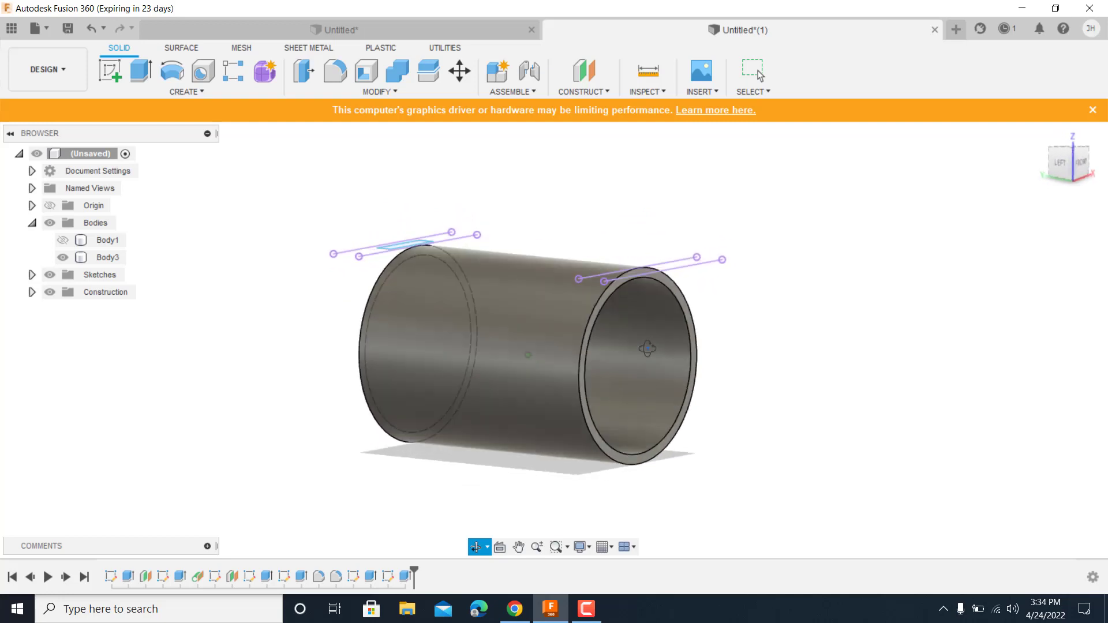
- Export the wall body for 3D printing as a high-refinement binary STL in millimeters, named Cup Lattice Body, in the Project Lattice folder
{"action": "left_click", "coordinate": [43, 28]}
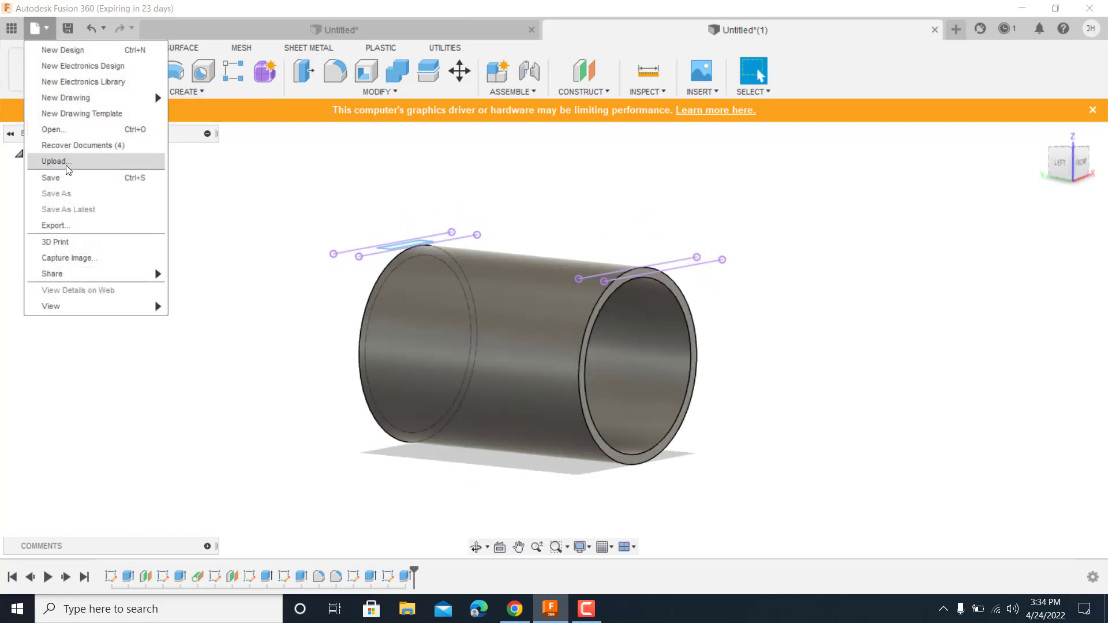
{"action": "left_click", "coordinate": [62, 242]}
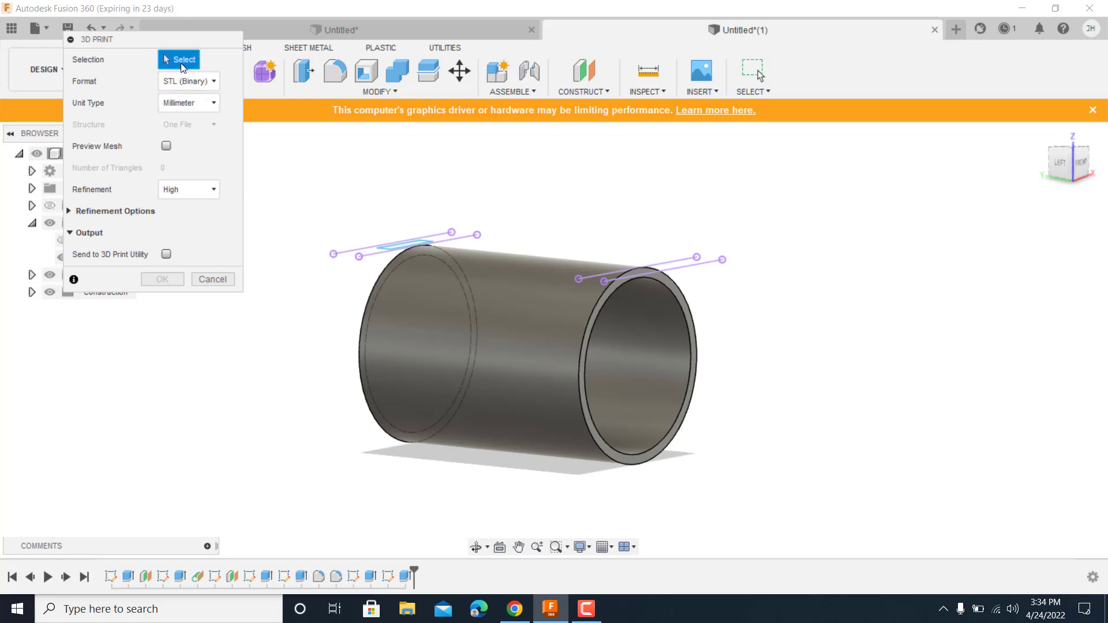
{"action": "left_click", "coordinate": [465, 299]}
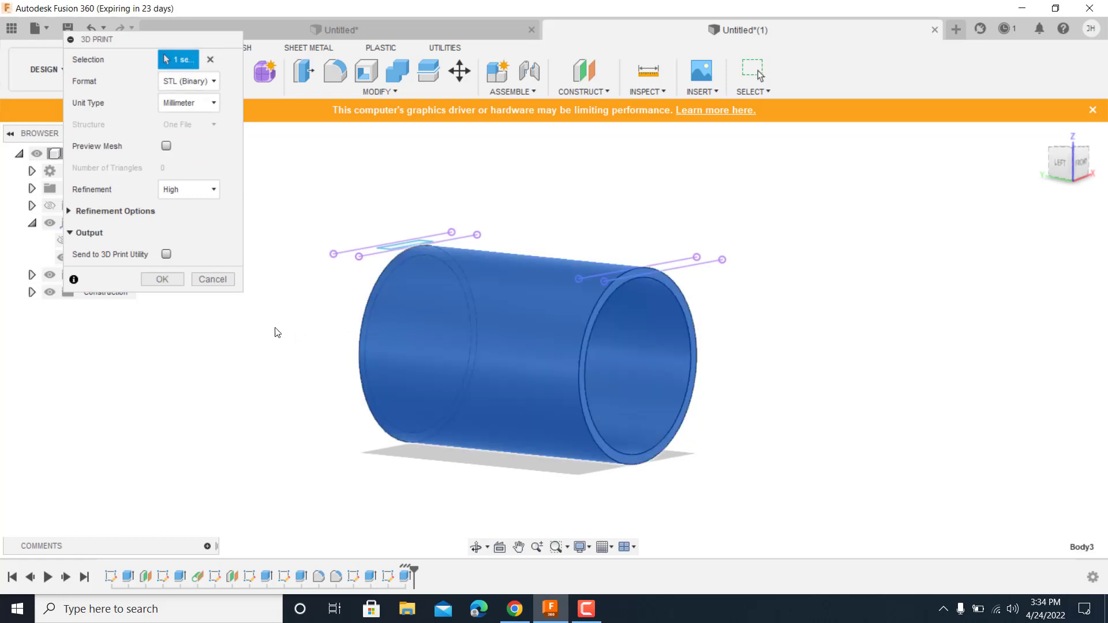
{"action": "left_click", "coordinate": [164, 278]}
{"action": "left_click", "coordinate": [405, 400]}
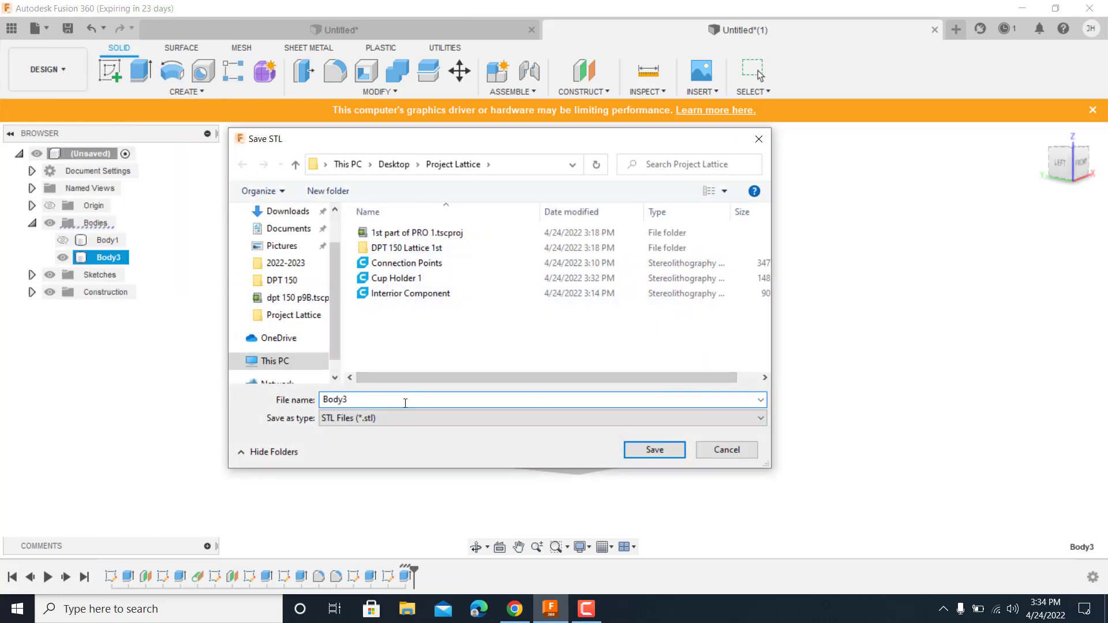
{"action": "type", "text": "C"}
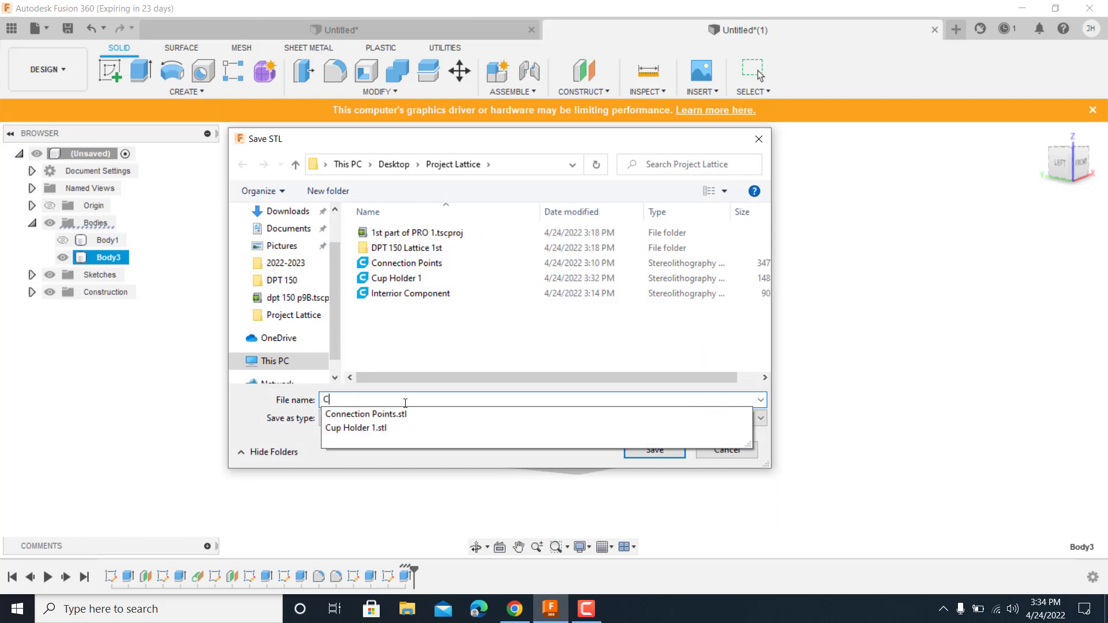
{"action": "type", "text": "up Lattice Body"}
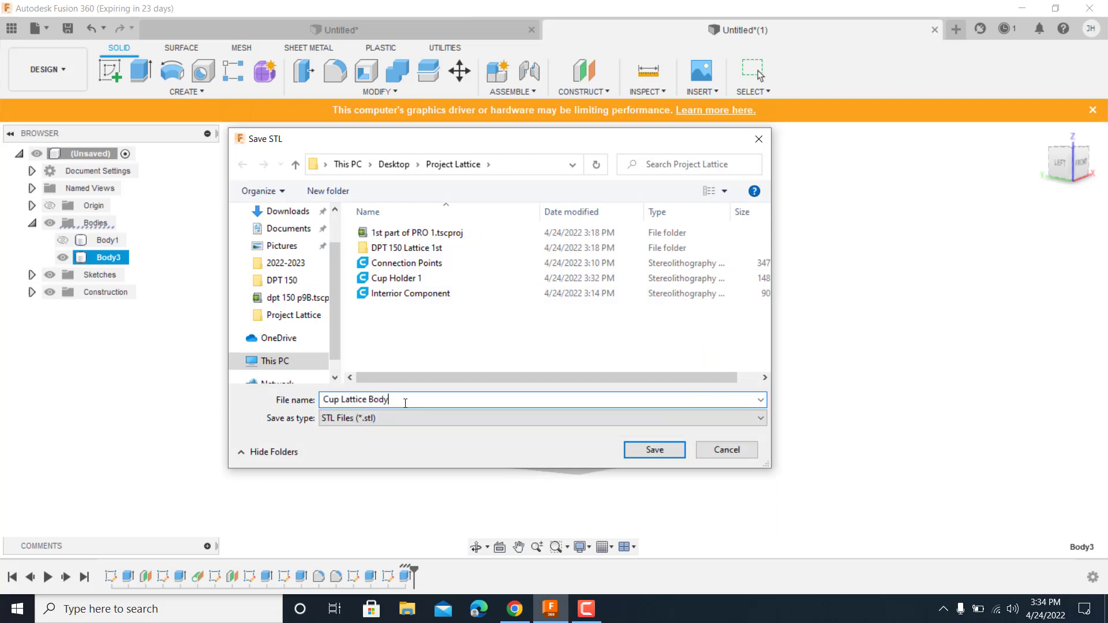
{"action": "left_click", "coordinate": [670, 447]}
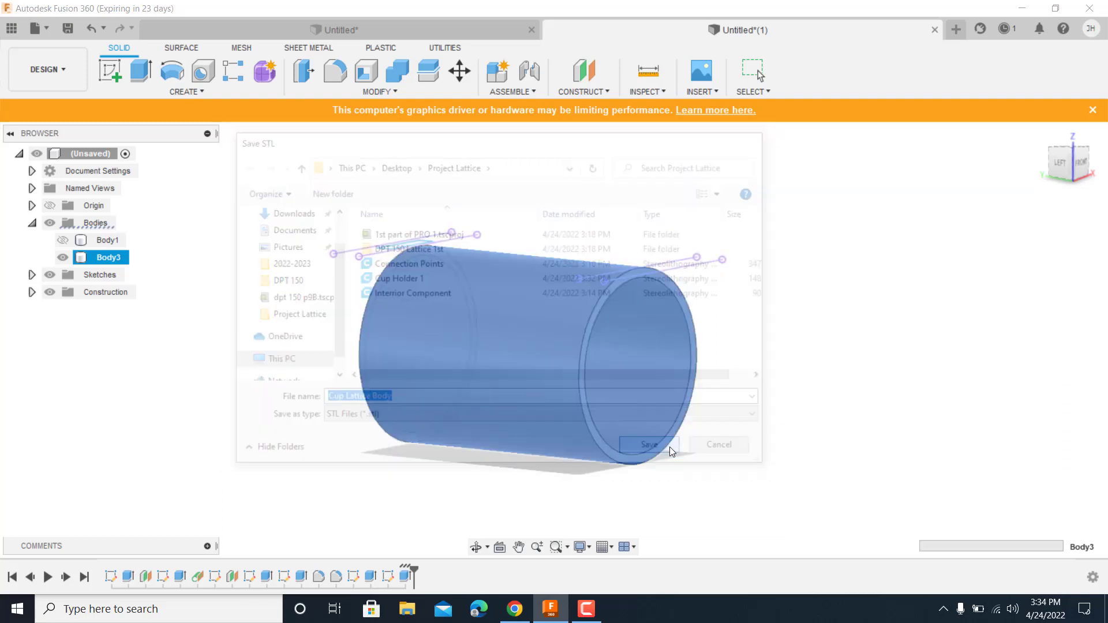